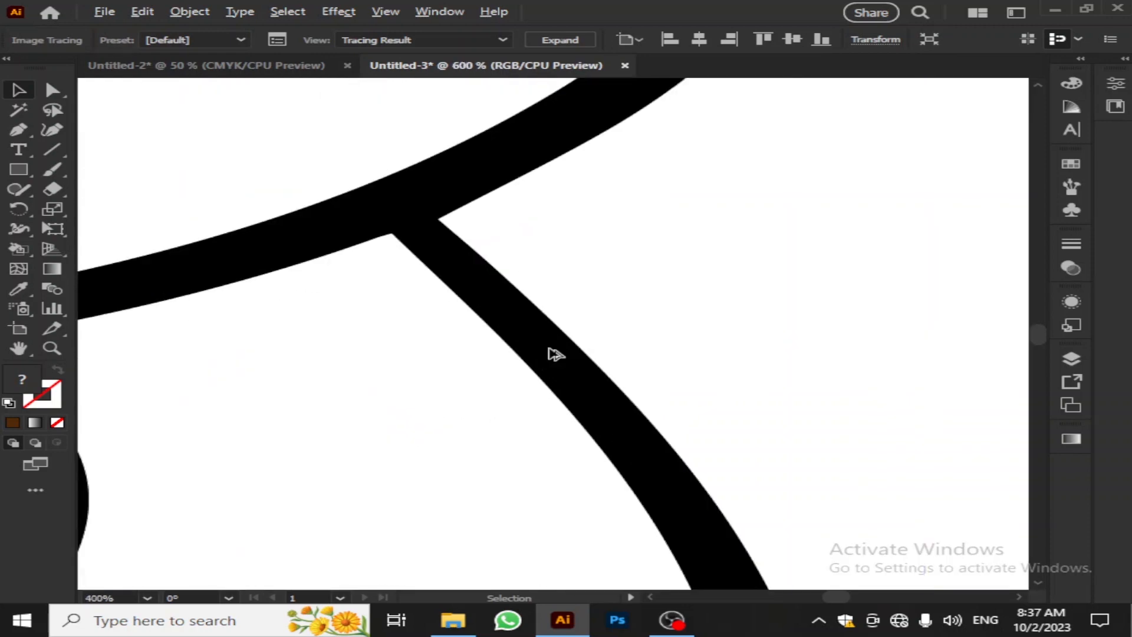
# Expand the traced panda image with Object and Fill enabled
pyautogui.scroll(-6, 585, 392)
pyautogui.scroll(-6, 597, 356)
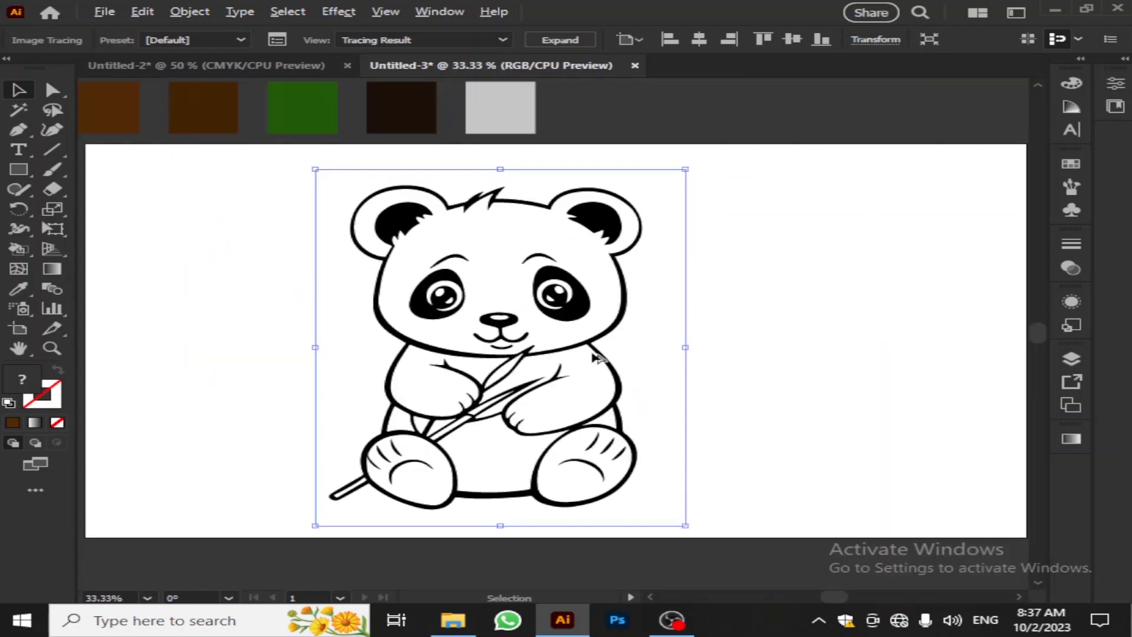
pyautogui.click(189, 12)
pyautogui.click(319, 220)
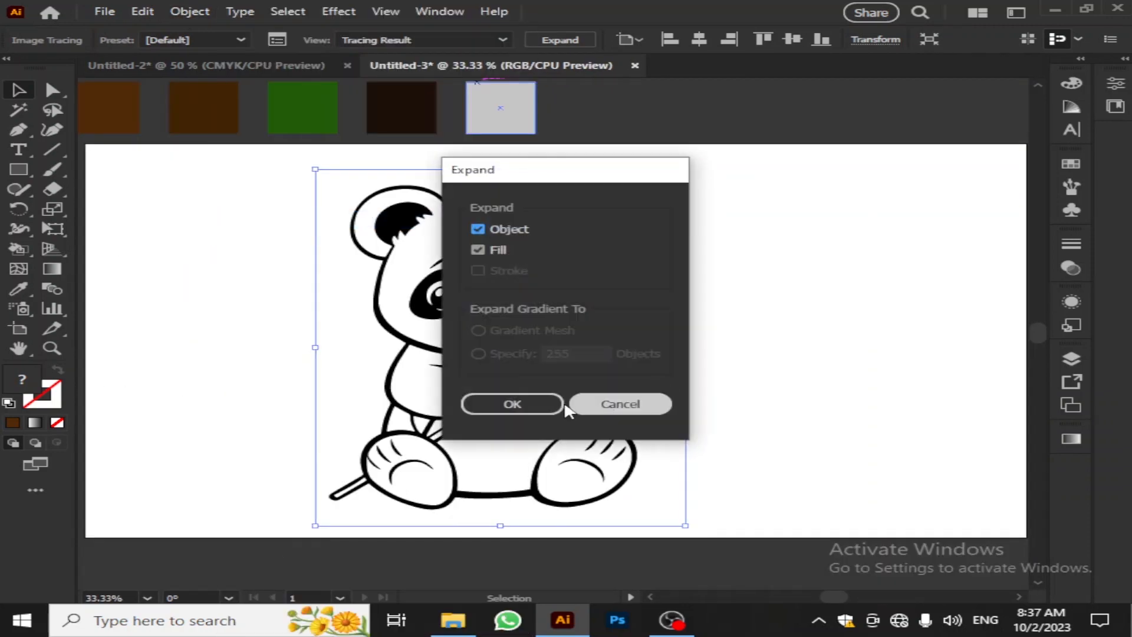
pyautogui.click(508, 401)
# Ungroup the expanded panda artwork
pyautogui.click(281, 197)
pyautogui.click(617, 400)
pyautogui.rightClick(588, 380)
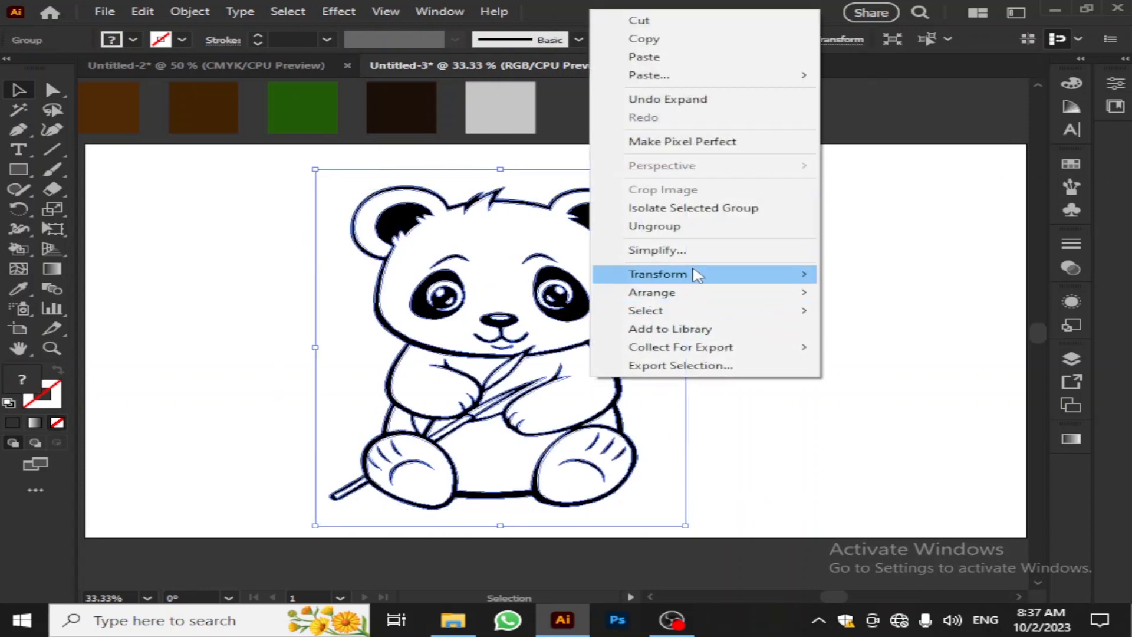
pyautogui.click(694, 229)
pyautogui.click(895, 339)
pyautogui.click(634, 332)
# Select the white areas of the traced panda with the Magic Wand and delete them
pyautogui.click(19, 110)
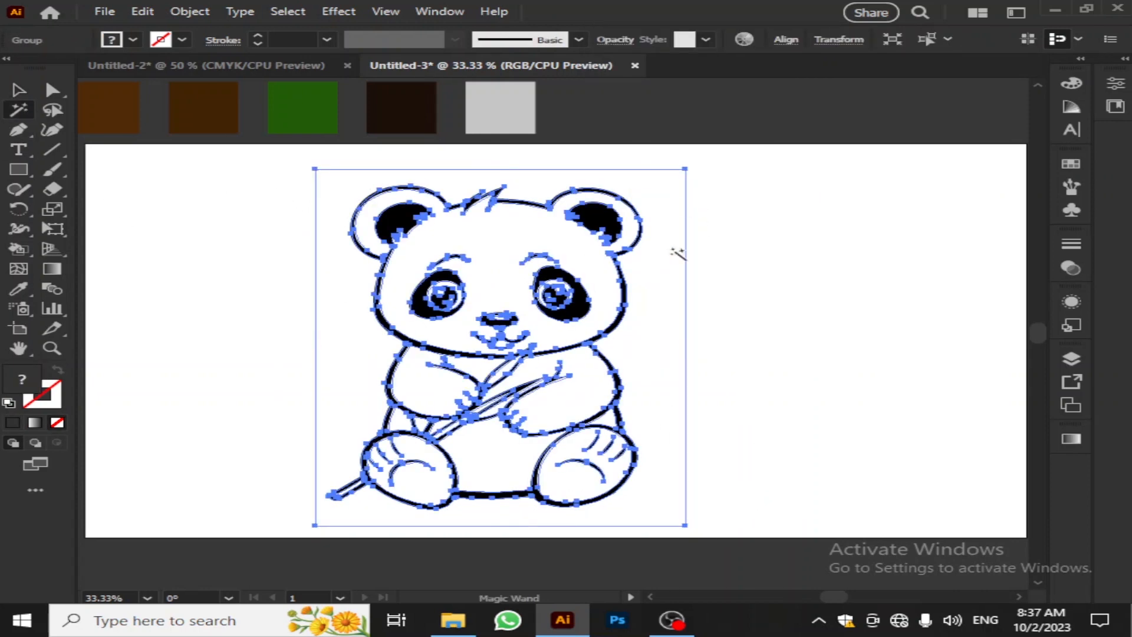
pyautogui.click(647, 303)
pyautogui.press('Delete')
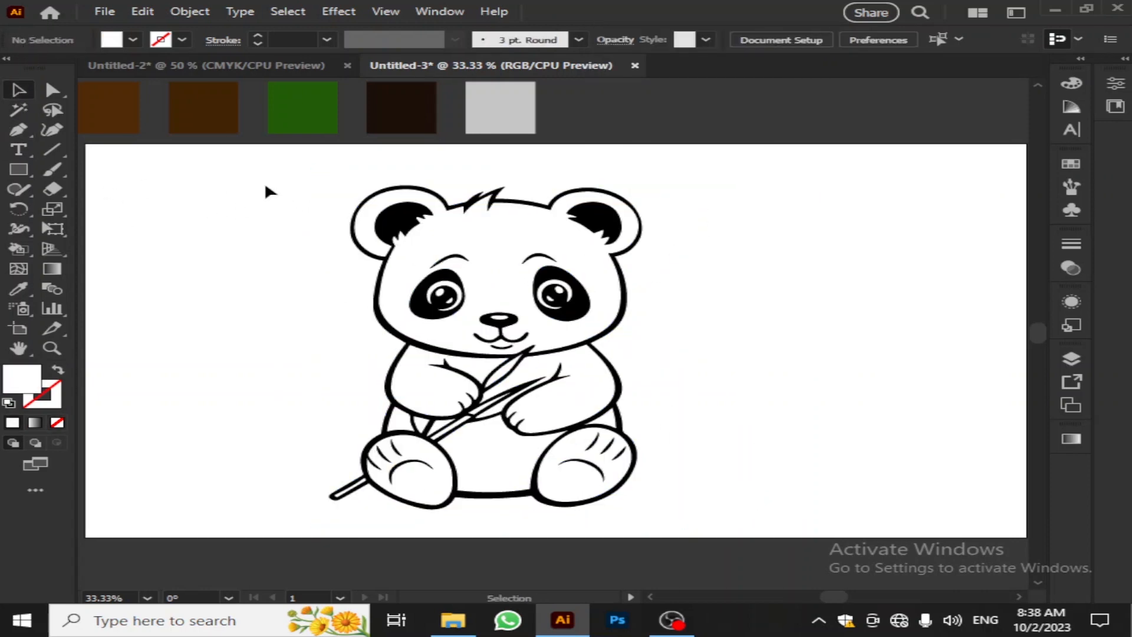
# Select the whole panda line art and shift it slightly to the right on the artboard
pyautogui.click(556, 350)
pyautogui.moveTo(510, 341); pyautogui.dragTo(531, 178)
pyautogui.scroll(-3, 491, 460)
pyautogui.scroll(3, 706, 289)
pyautogui.click(721, 370)
pyautogui.moveTo(342, 180); pyautogui.dragTo(708, 517)
pyautogui.moveTo(527, 329); pyautogui.dragTo(550, 335)
pyautogui.click(876, 341)
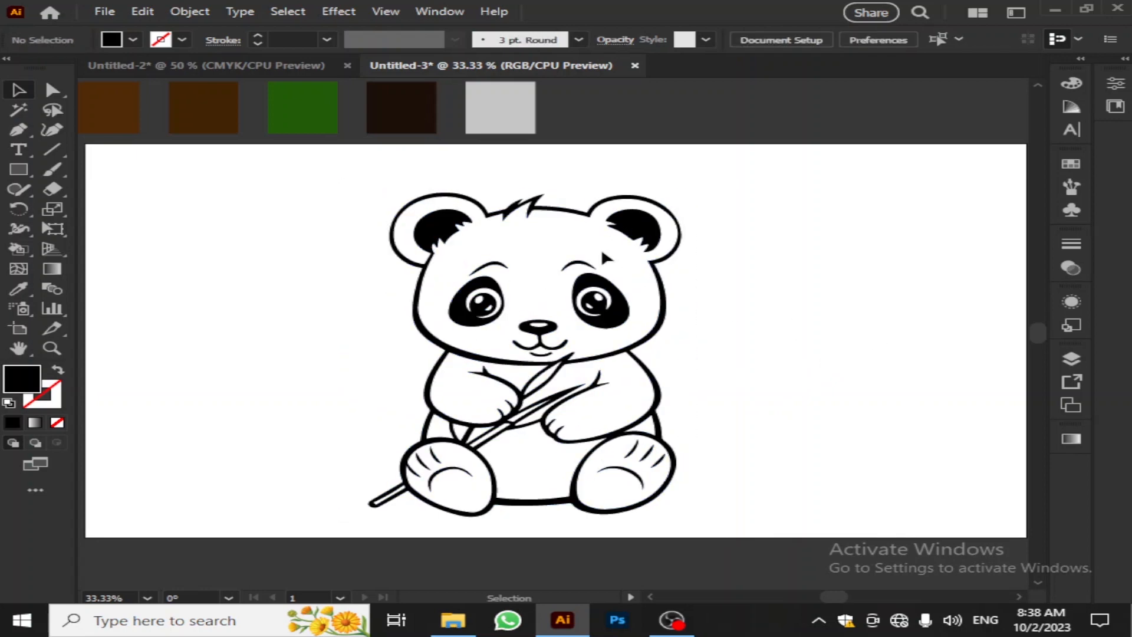
# Try to load the first brown swatch as the Live Paint colour with the whole panda line art selected
pyautogui.click(573, 214)
pyautogui.click(18, 248)
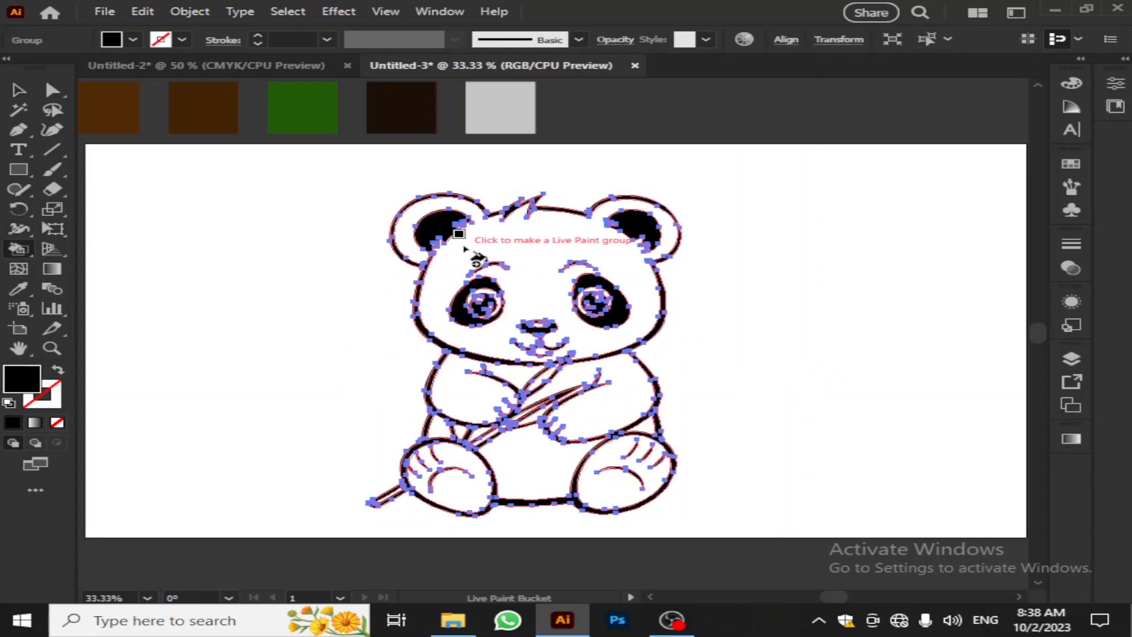
pyautogui.click(137, 113)
pyautogui.click(22, 251)
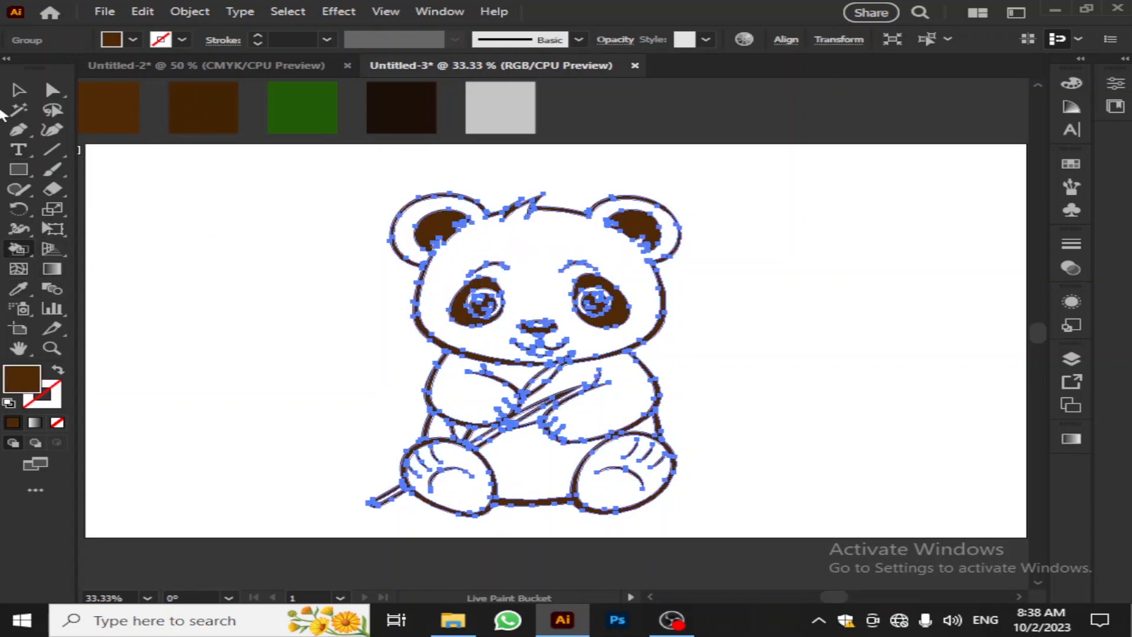
# Try to fill the left eye patch with black 000000 using Live Paint, and undo the colour changes to the line art
pyautogui.doubleClick(15, 379)
pyautogui.write('000000')
pyautogui.click(649, 353)
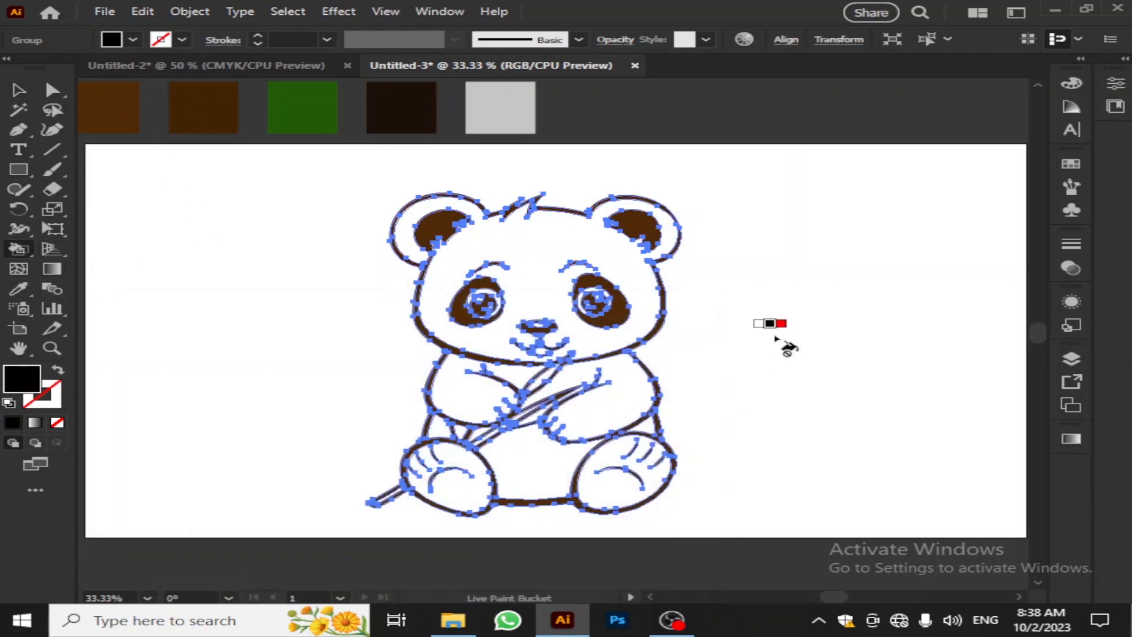
pyautogui.click(468, 309)
pyautogui.click(644, 334)
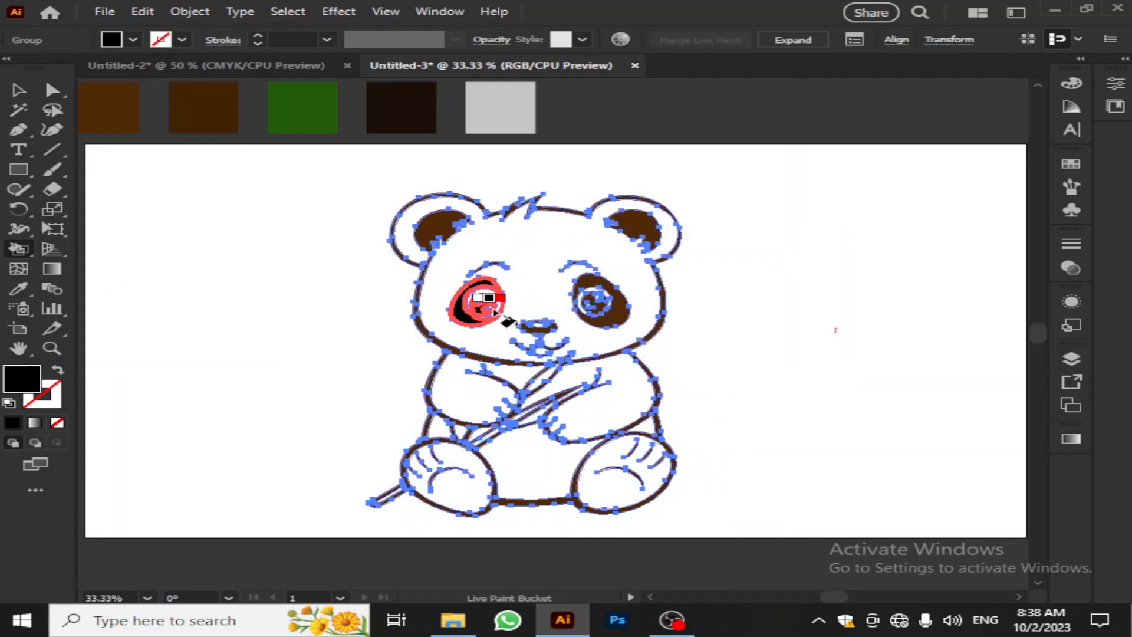
pyautogui.hotkey('ctrl', 'z')
pyautogui.hotkey('ctrl', 'z')
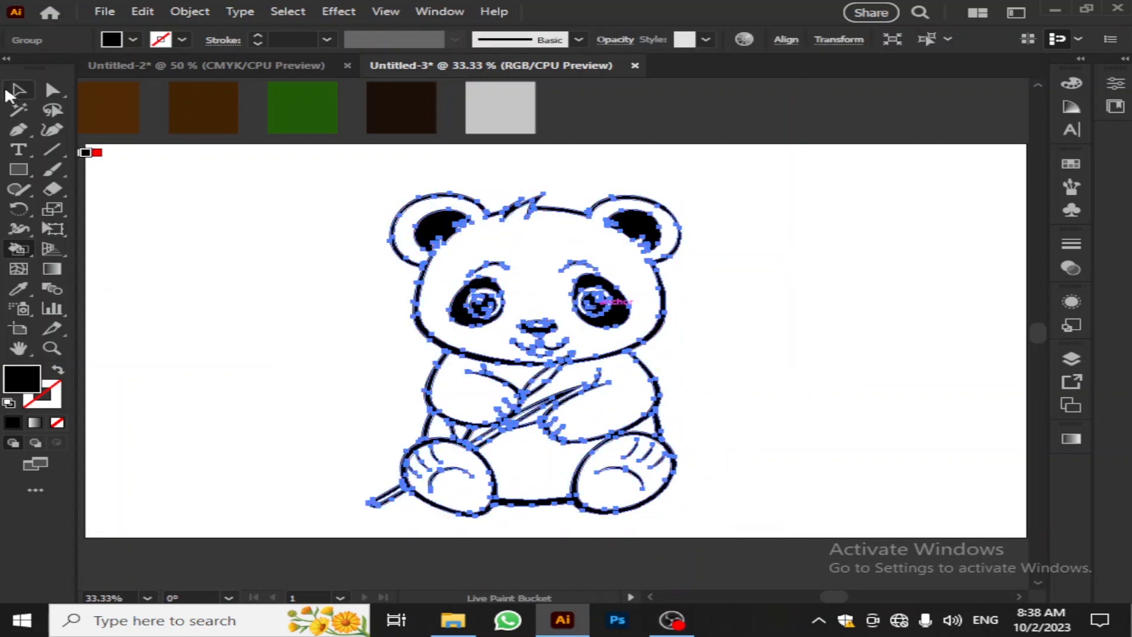
pyautogui.click(18, 90)
pyautogui.click(277, 204)
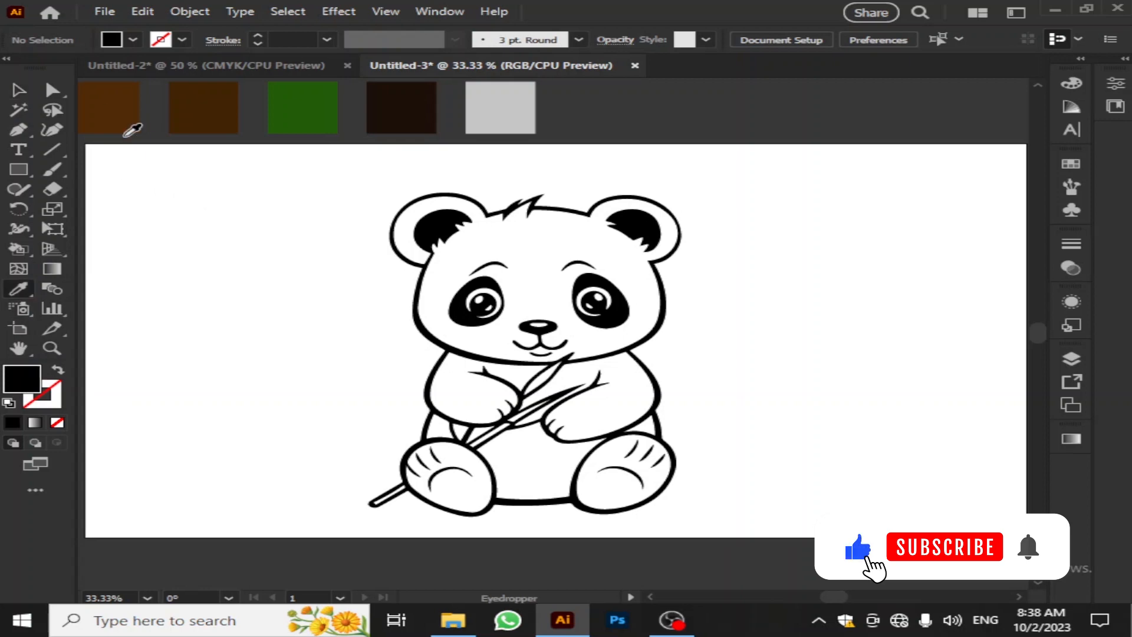
pyautogui.click(124, 118)
pyautogui.press('k')
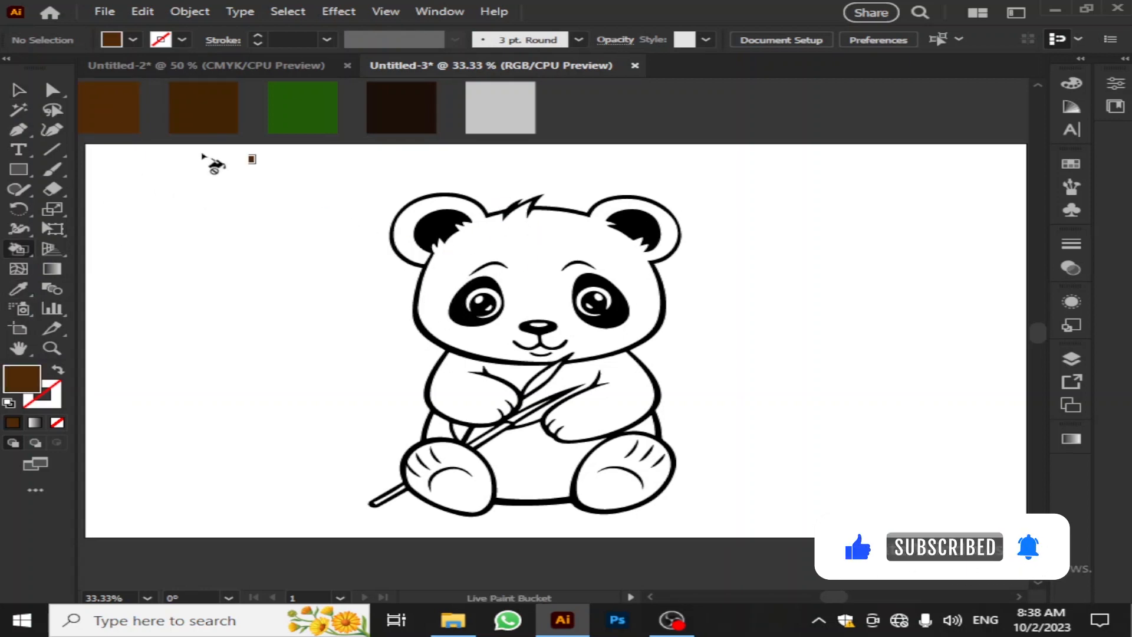
pyautogui.click(21, 93)
pyautogui.click(425, 279)
pyautogui.click(53, 91)
pyautogui.click(309, 309)
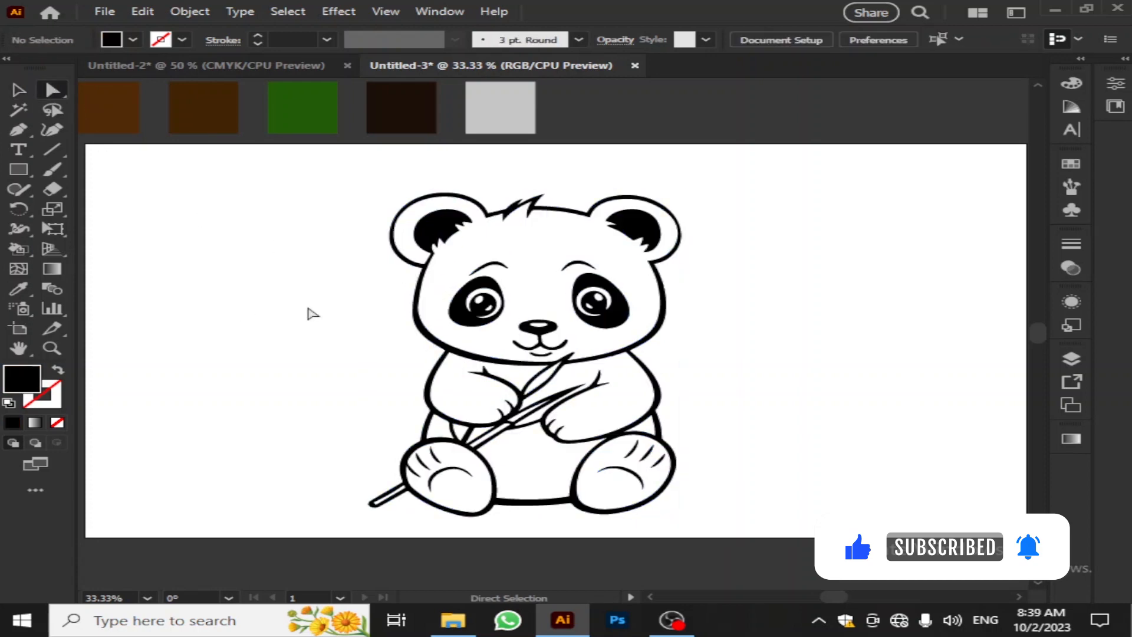
# Select only the inner outline of the head, fill it with Live Paint and colour it with the first brown swatch
pyautogui.click(422, 284)
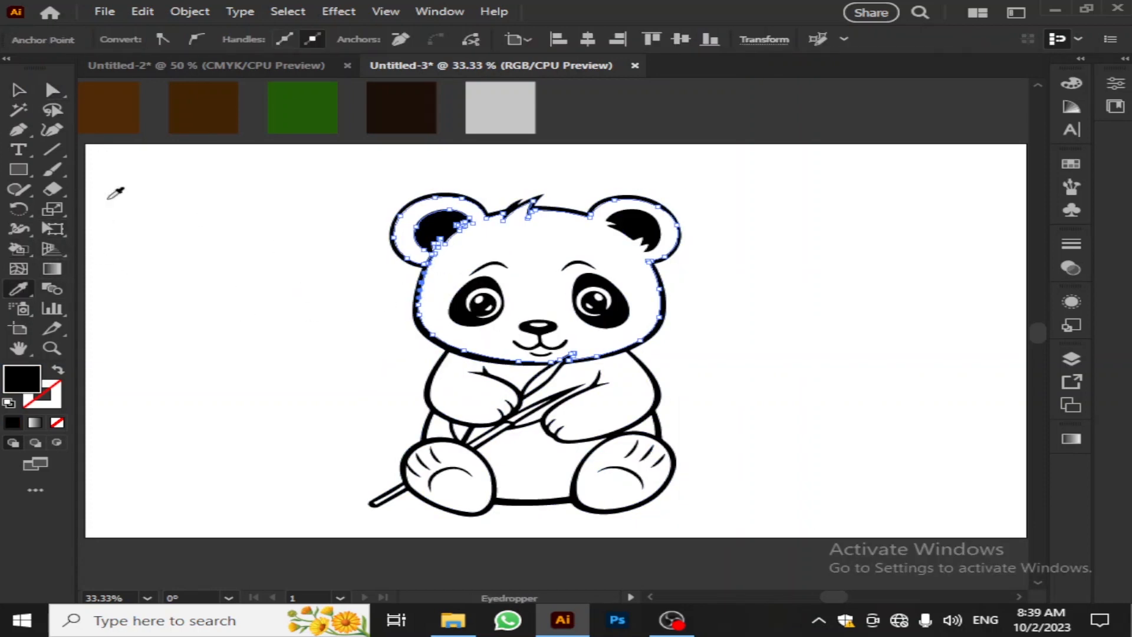
pyautogui.click(109, 108)
pyautogui.click(27, 252)
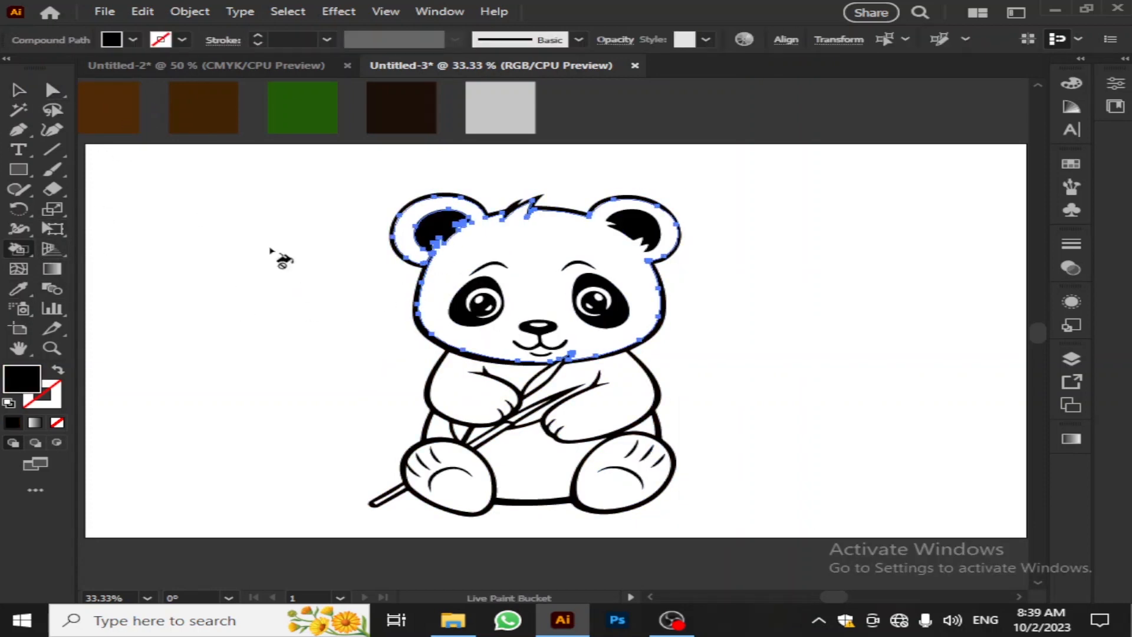
pyautogui.click(478, 247)
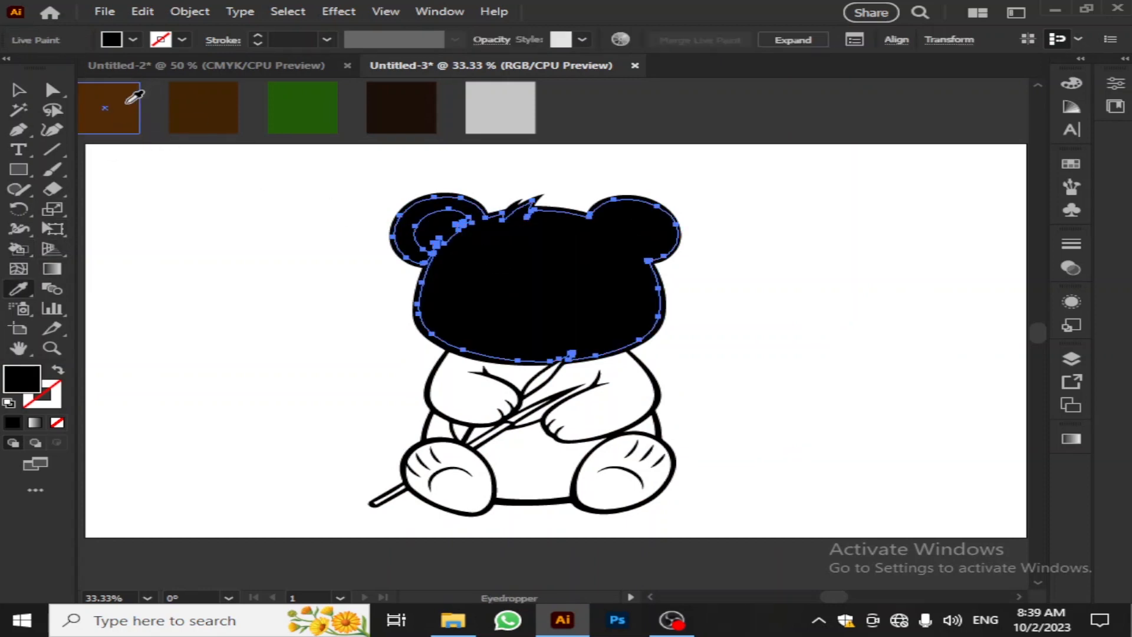
pyautogui.click(128, 102)
pyautogui.click(19, 90)
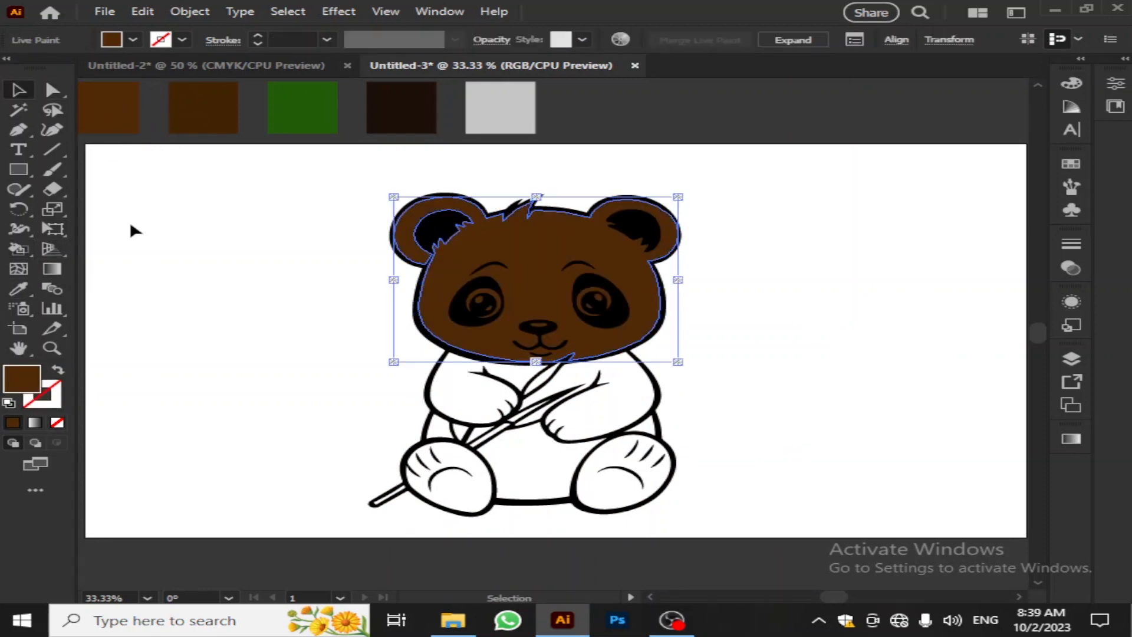
pyautogui.click(154, 237)
pyautogui.scroll(-1, 326, 331)
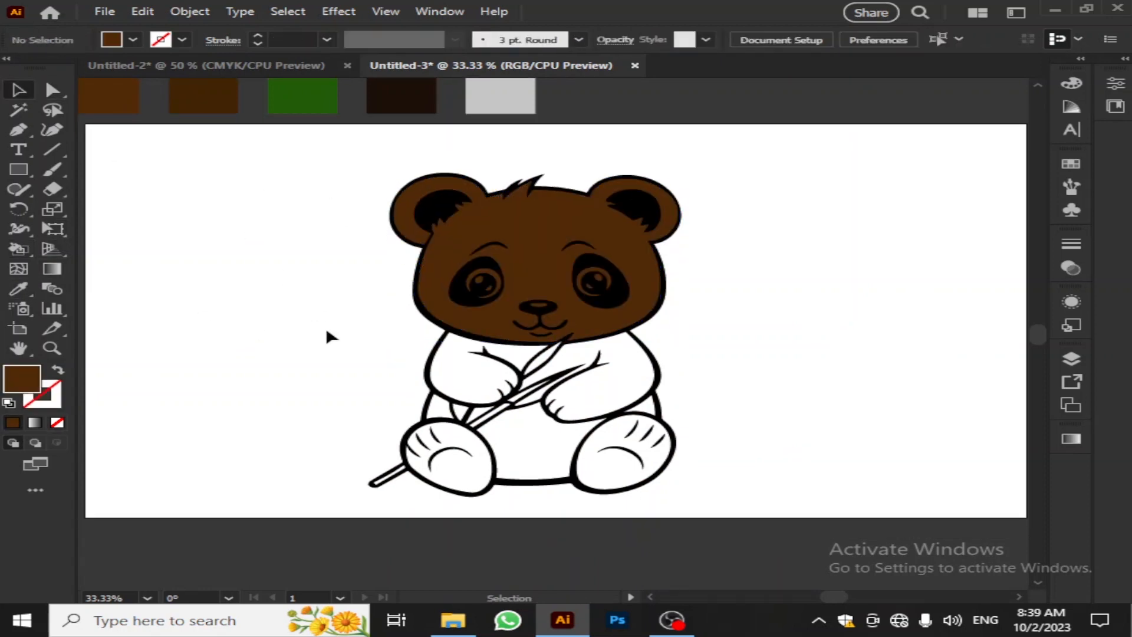
# Fill the arm on the panda's left side with Live Paint and colour it with the second, darker brown swatch
pyautogui.press('a')
pyautogui.click(466, 383)
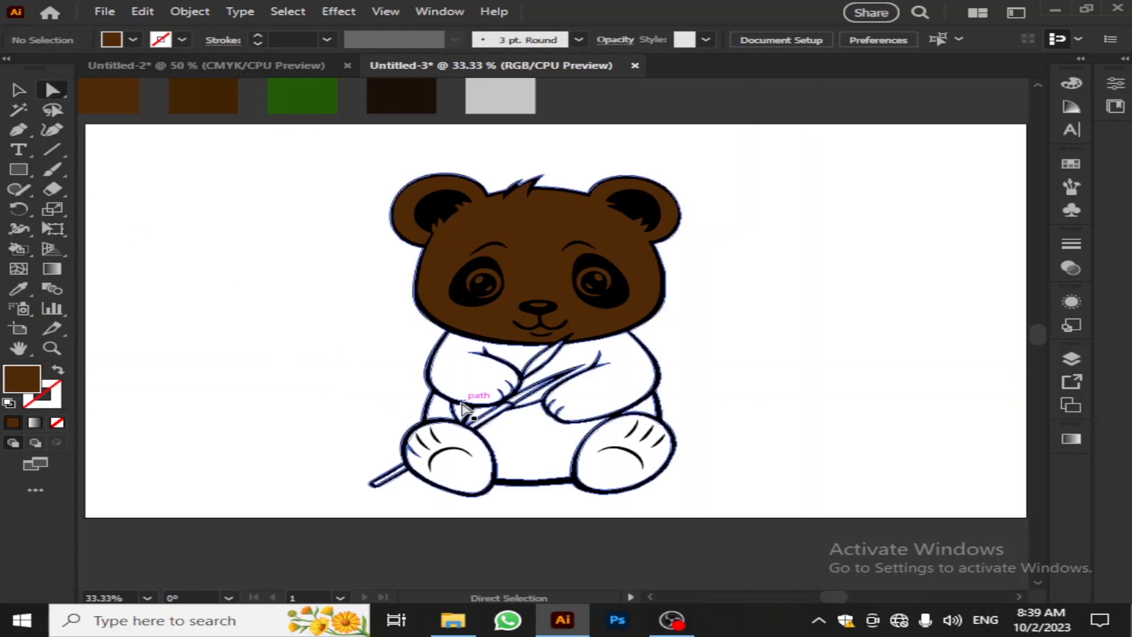
pyautogui.click(19, 249)
pyautogui.click(483, 375)
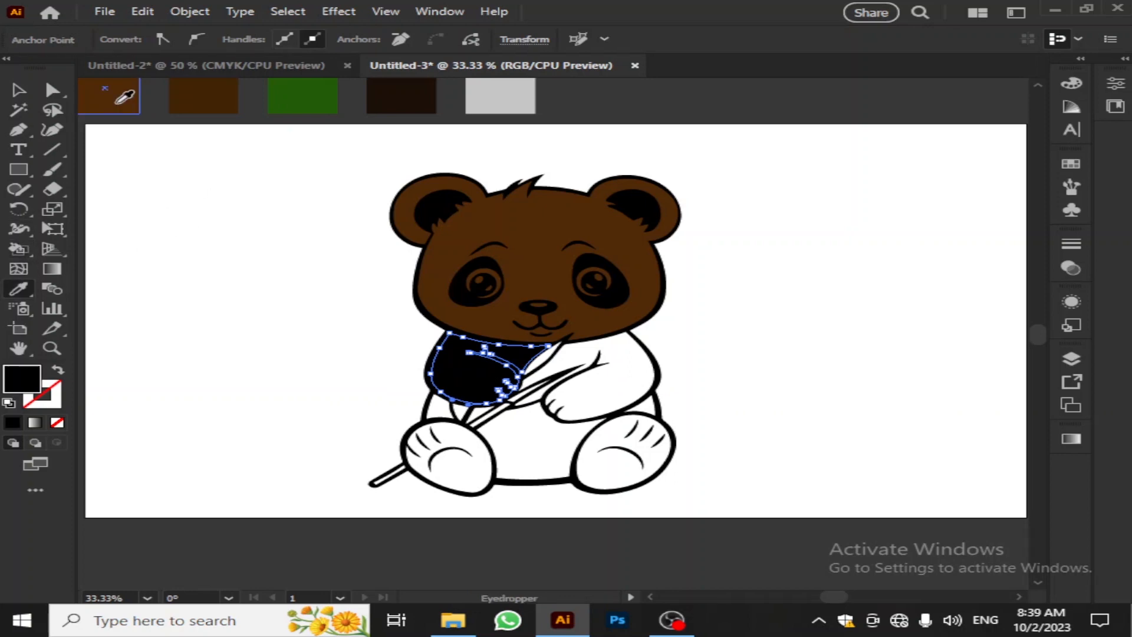
pyautogui.click(216, 93)
pyautogui.click(220, 97)
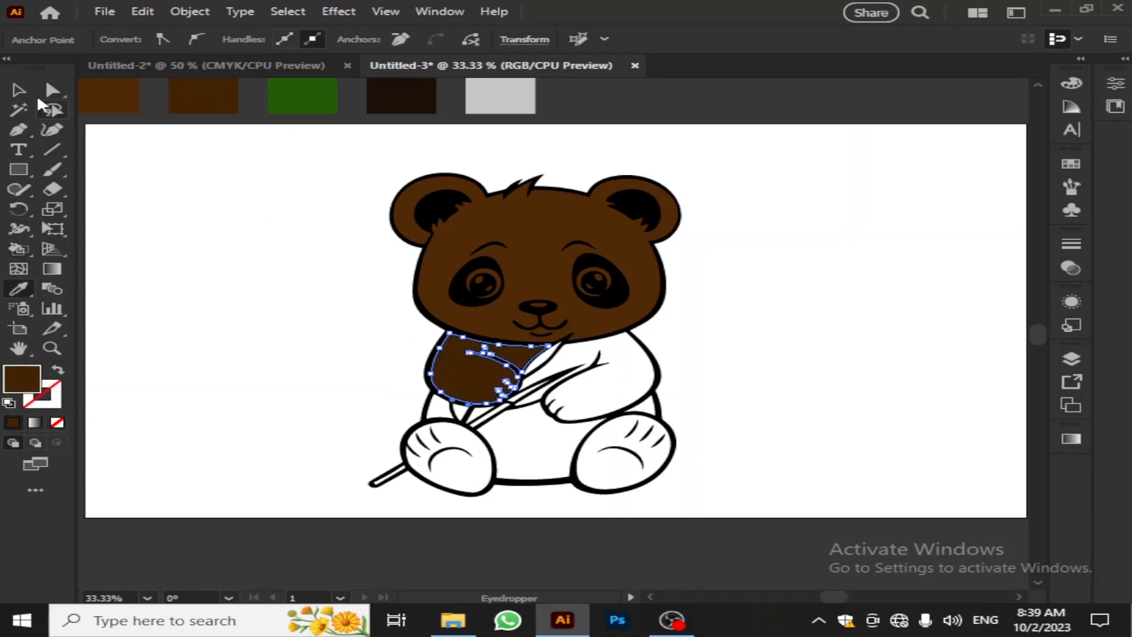
pyautogui.click(18, 90)
pyautogui.click(235, 383)
pyautogui.click(646, 295)
pyautogui.click(270, 295)
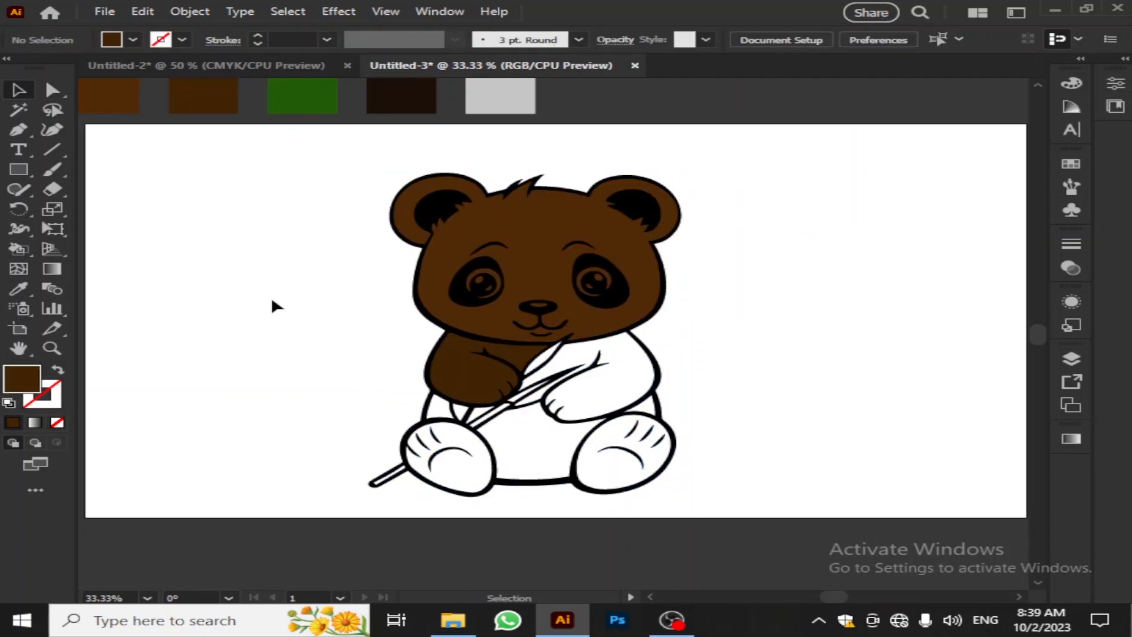
# Set the first brown swatch to colour 593212 and recolour the head and the filled arm with it
pyautogui.click(109, 95)
pyautogui.doubleClick(22, 378)
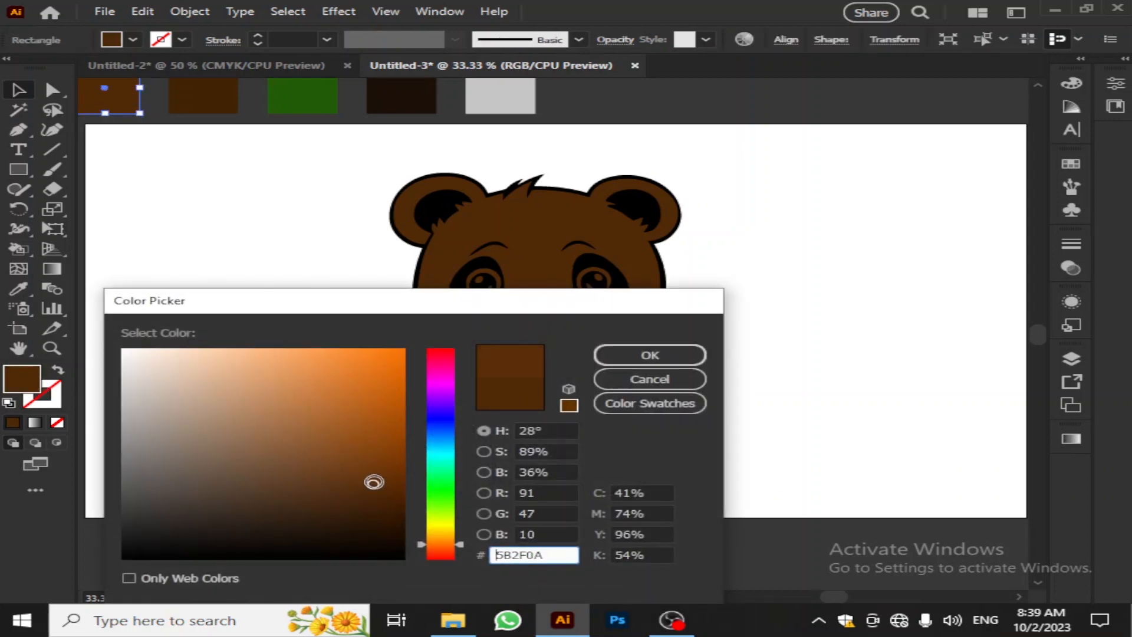
pyautogui.moveTo(373, 482); pyautogui.dragTo(357, 475)
pyautogui.click(348, 486)
pyautogui.click(679, 352)
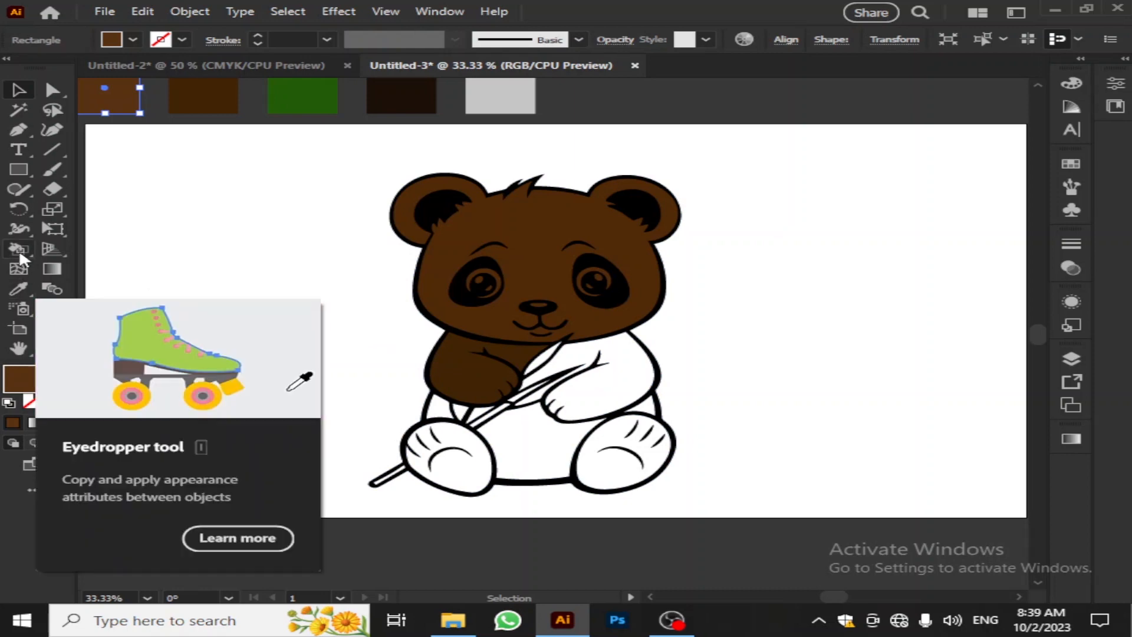
pyautogui.press('k')
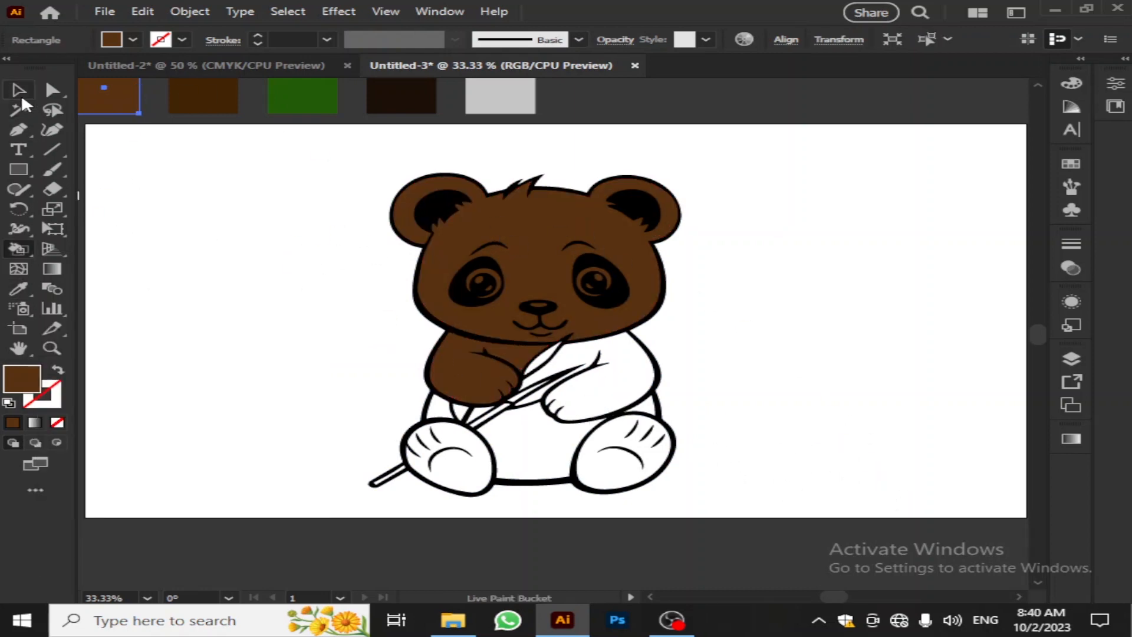
pyautogui.click(52, 90)
pyautogui.click(656, 386)
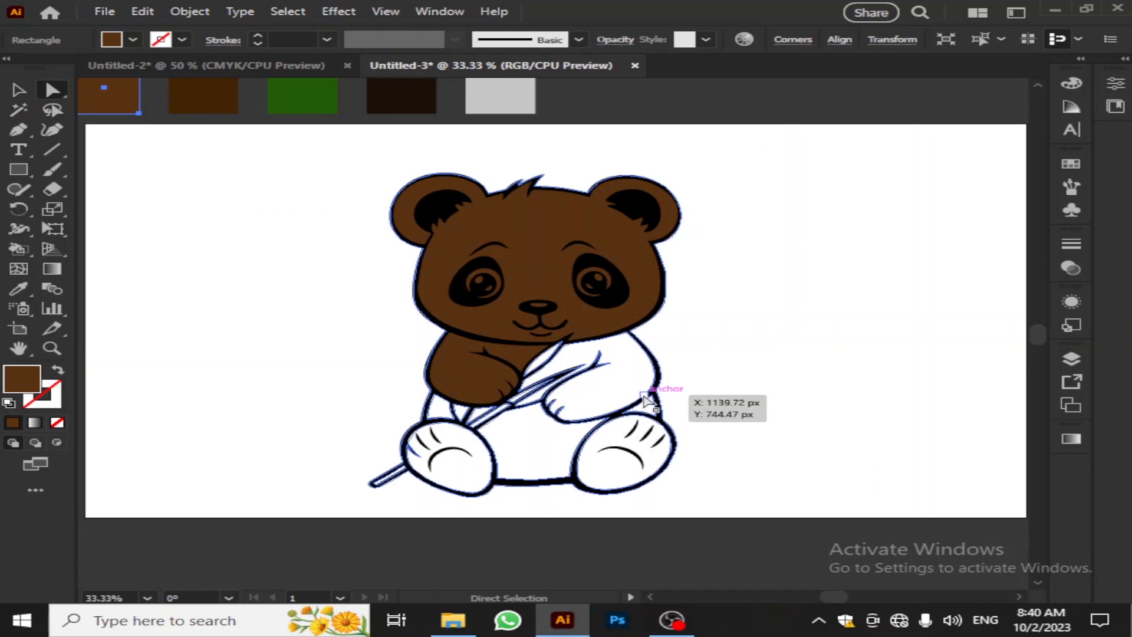
pyautogui.click(200, 111)
pyautogui.click(19, 248)
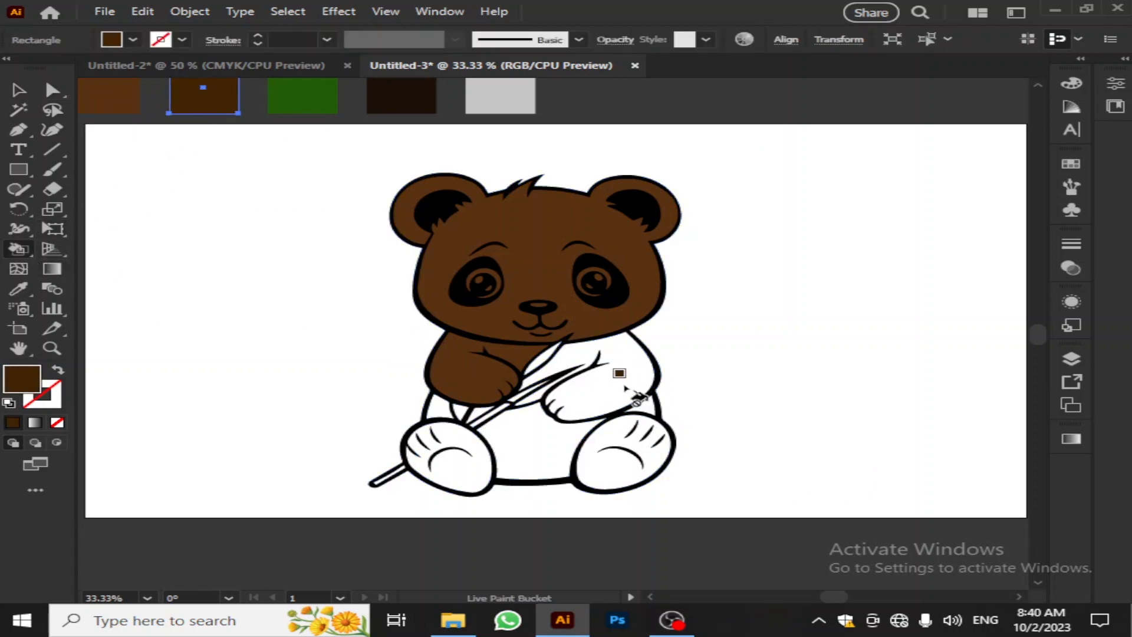
pyautogui.click(619, 375)
pyautogui.click(747, 331)
# Select the outline of the panda's unfilled arm, fill it with Live Paint and colour it with the second brown swatch
pyautogui.click(52, 90)
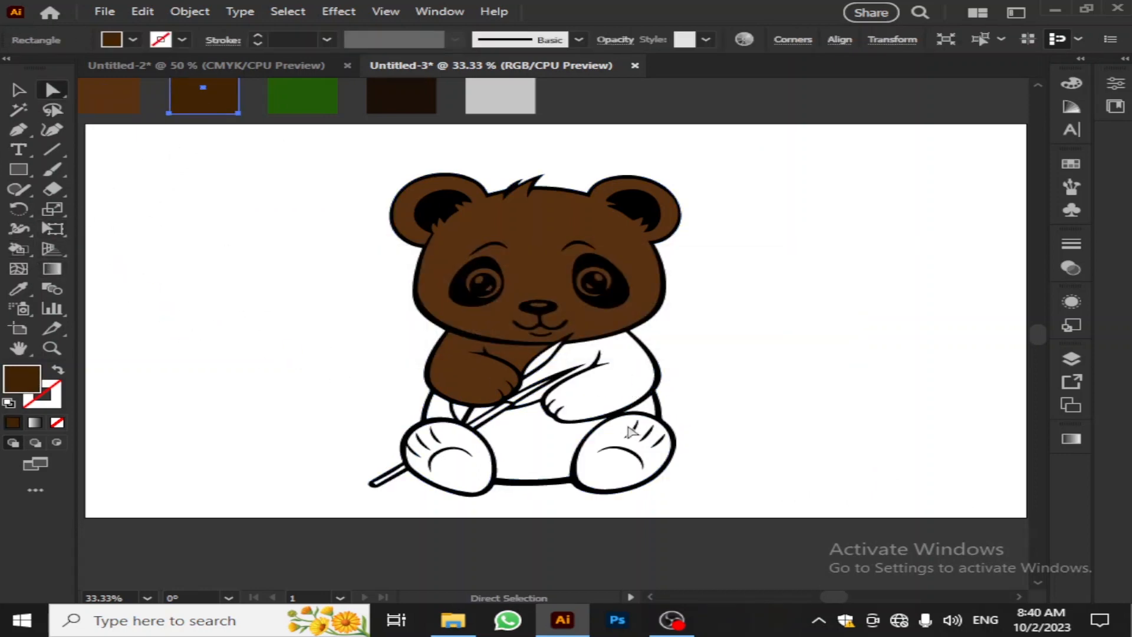
pyautogui.click(656, 385)
pyautogui.click(18, 248)
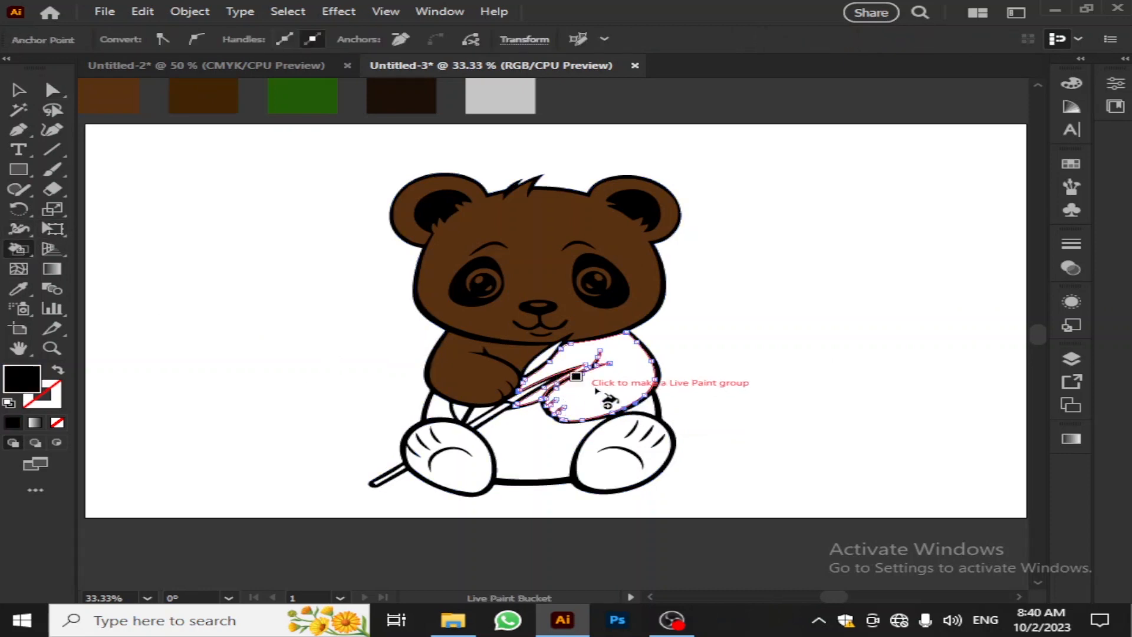
pyautogui.click(634, 390)
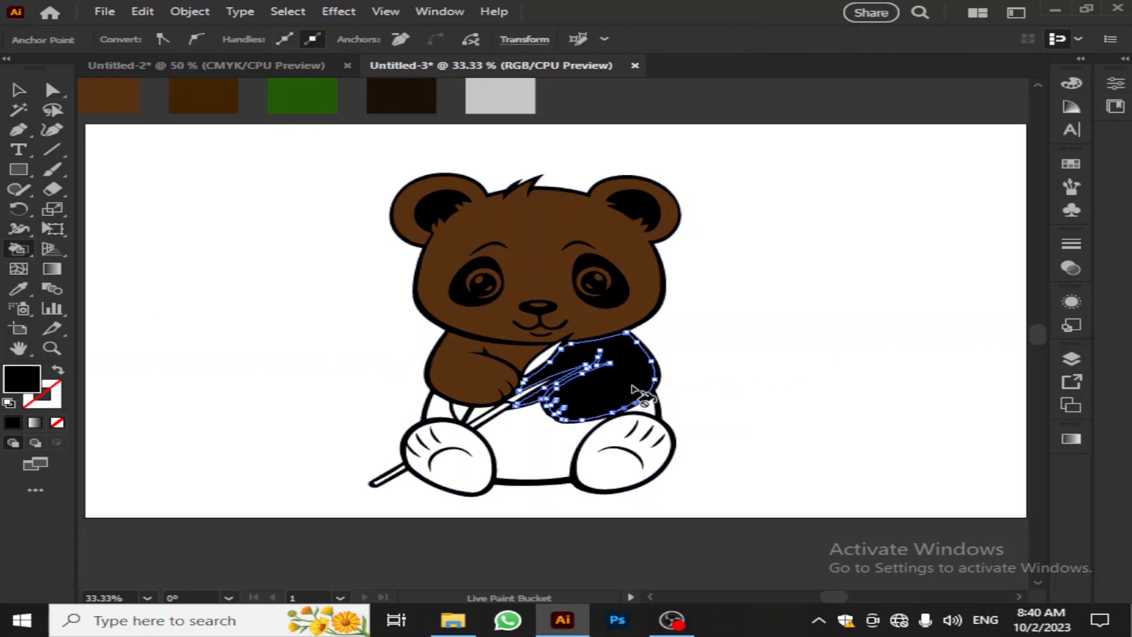
pyautogui.click(191, 103)
pyautogui.click(214, 93)
pyautogui.press('v')
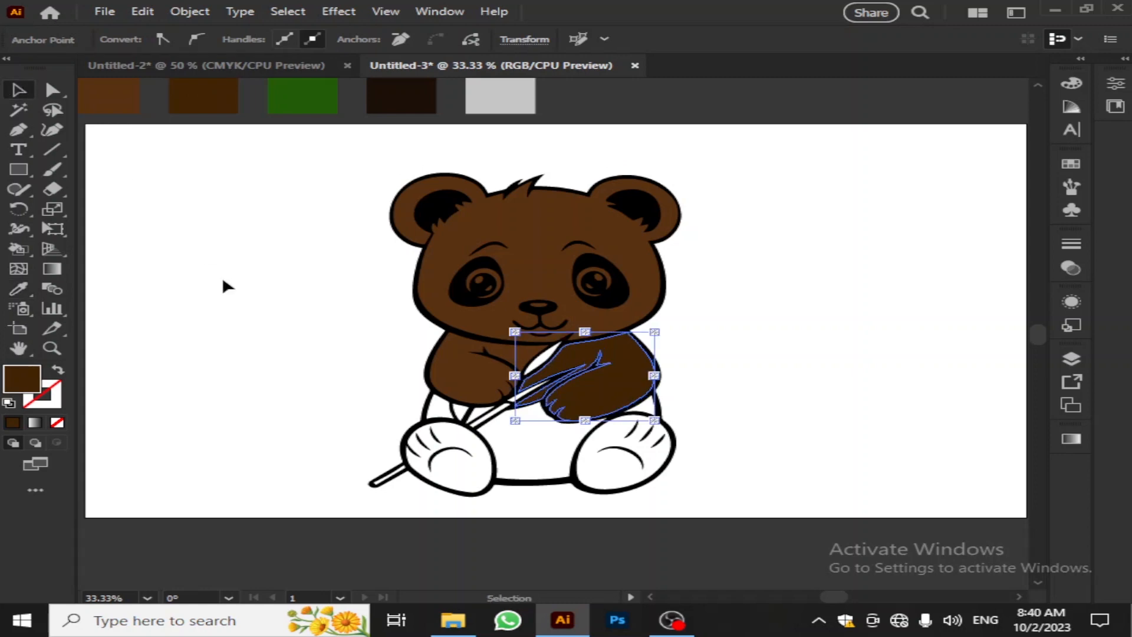
pyautogui.click(222, 276)
# Set the first brown swatch to the more muted brown 4F311A
pyautogui.scroll(1, 568, 486)
pyautogui.scroll(-2, 568, 487)
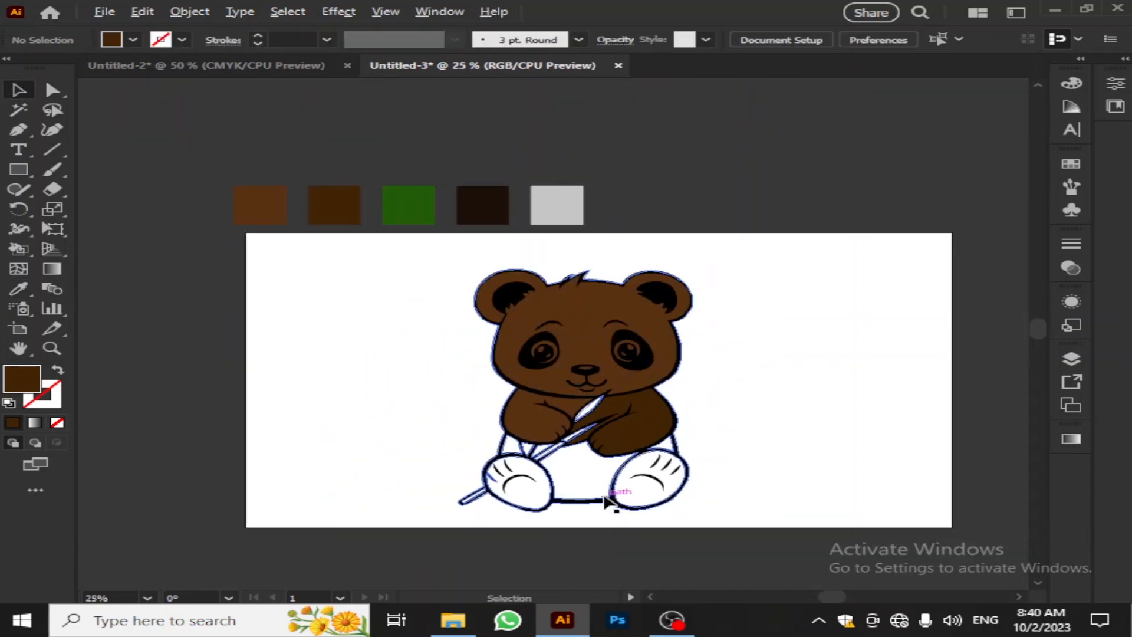
pyautogui.click(583, 495)
pyautogui.click(260, 211)
pyautogui.doubleClick(22, 379)
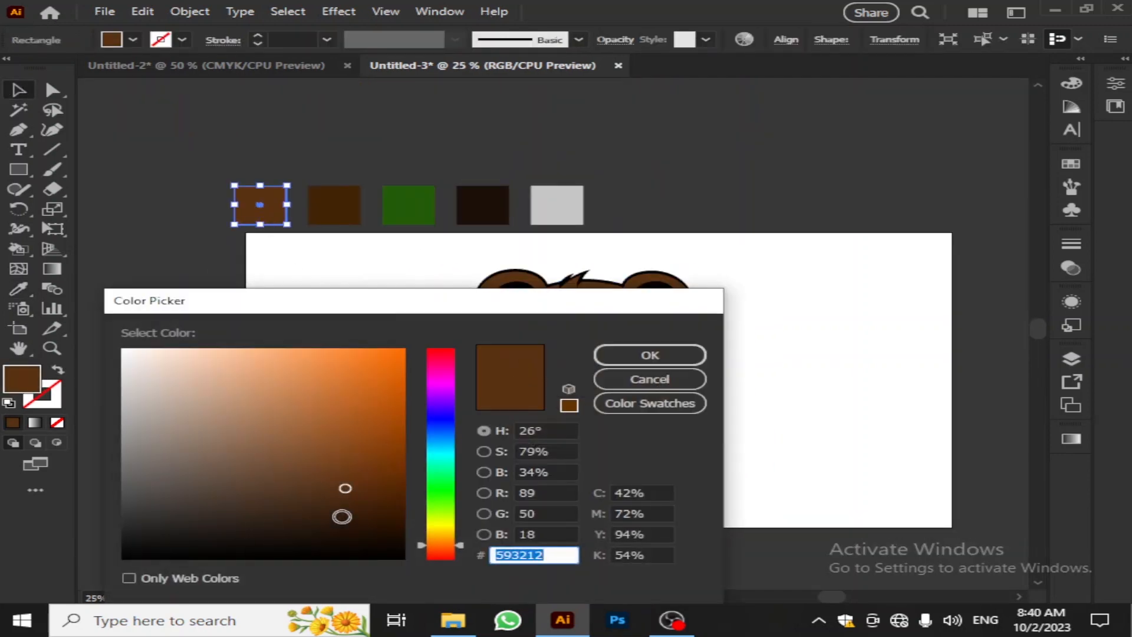
pyautogui.click(317, 471)
pyautogui.moveTo(306, 479)
pyautogui.mouseDown()
pyautogui.moveTo(347, 465)
pyautogui.moveTo(370, 480)
pyautogui.moveTo(310, 499)
pyautogui.mouseUp()
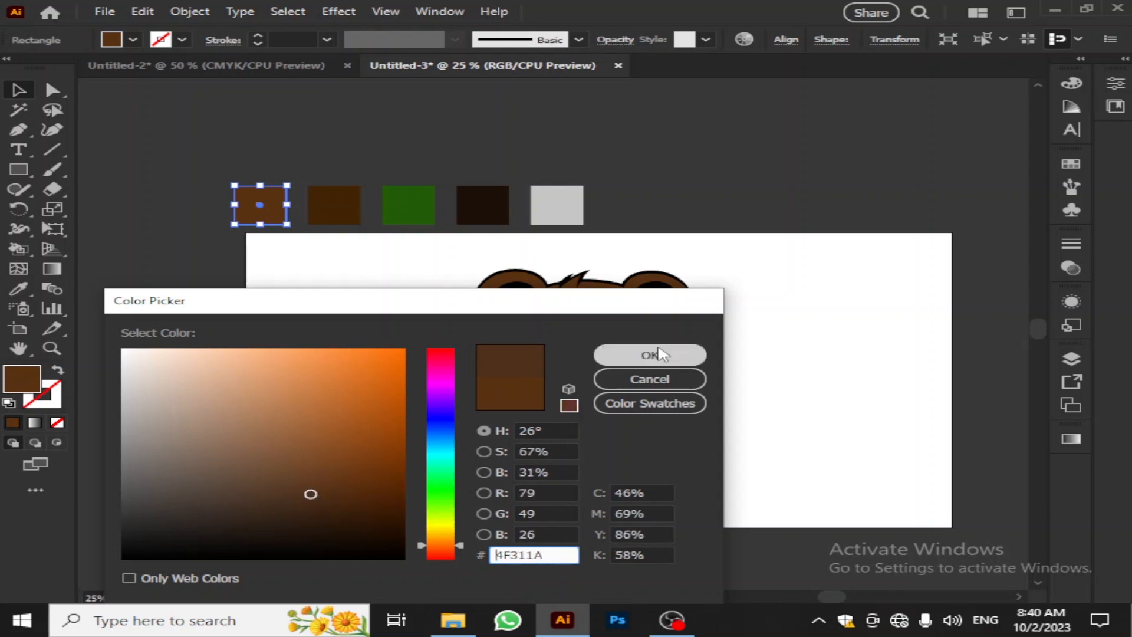
pyautogui.click(650, 354)
# Select the inner outline of the belly, fill it with Live Paint and colour it with the first brown swatch
pyautogui.scroll(1, 640, 485)
pyautogui.click(52, 91)
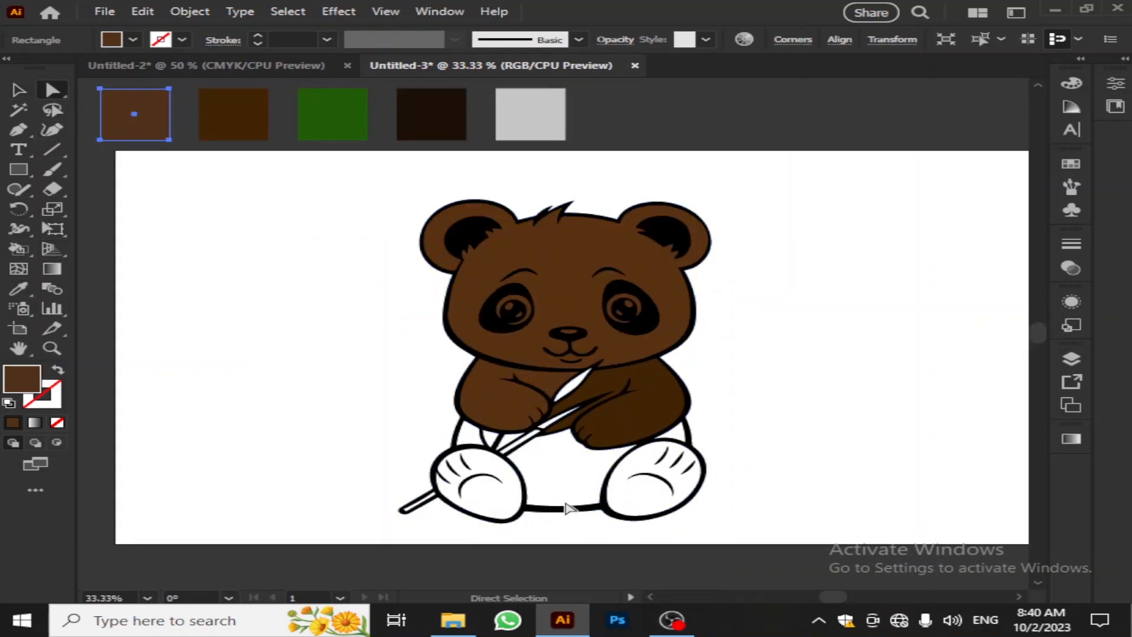
pyautogui.click(577, 506)
pyautogui.click(32, 249)
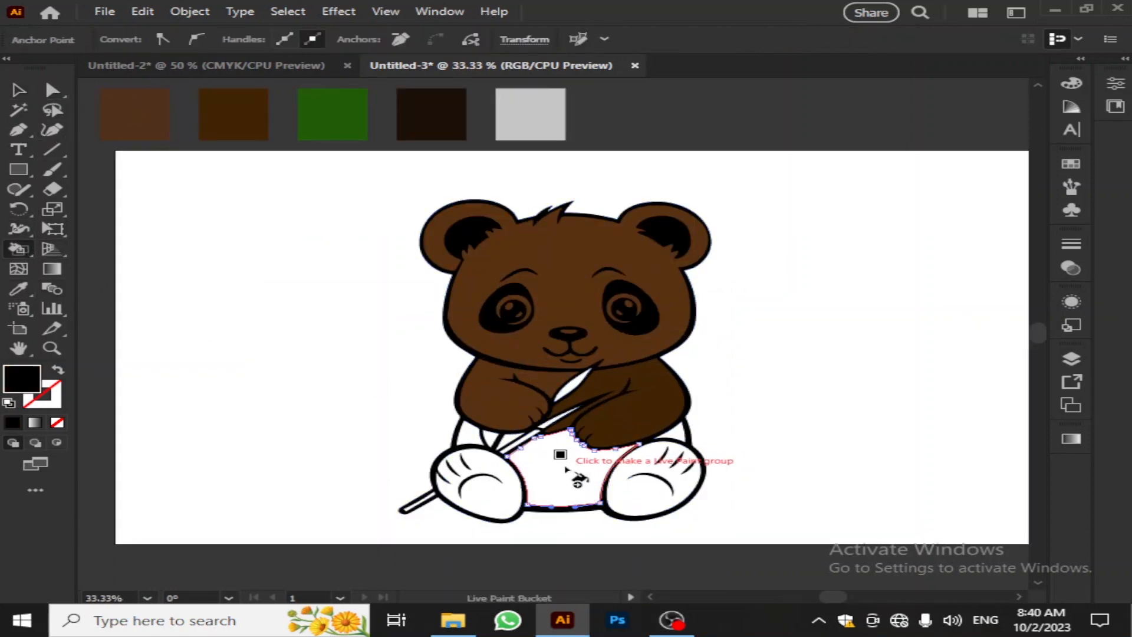
pyautogui.click(563, 472)
pyautogui.click(147, 119)
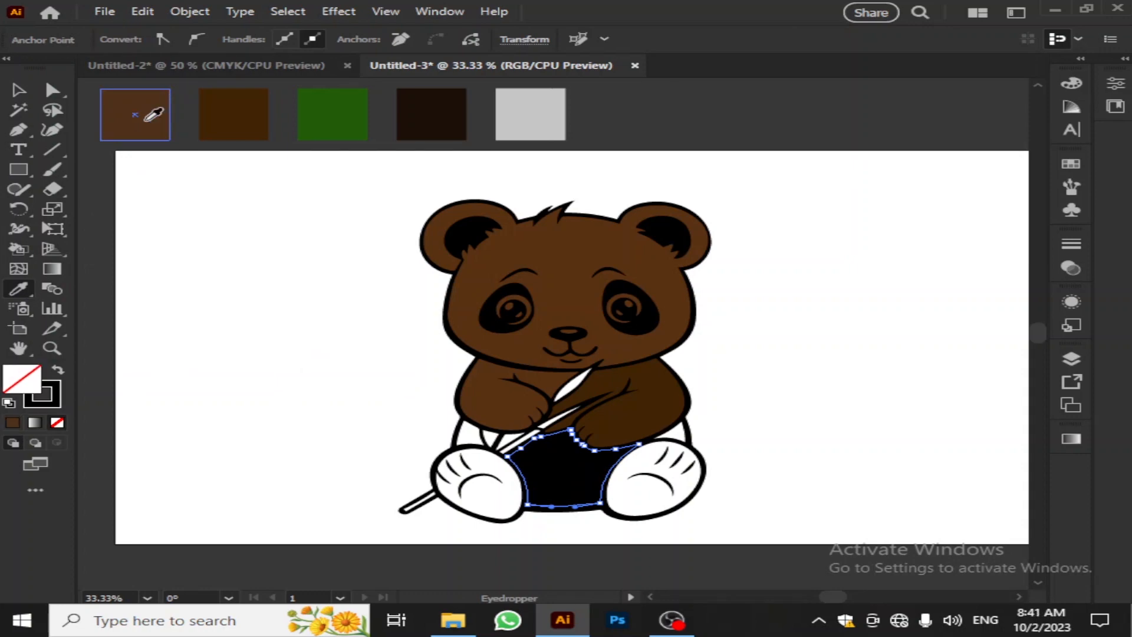
pyautogui.press('v')
pyautogui.click(455, 532)
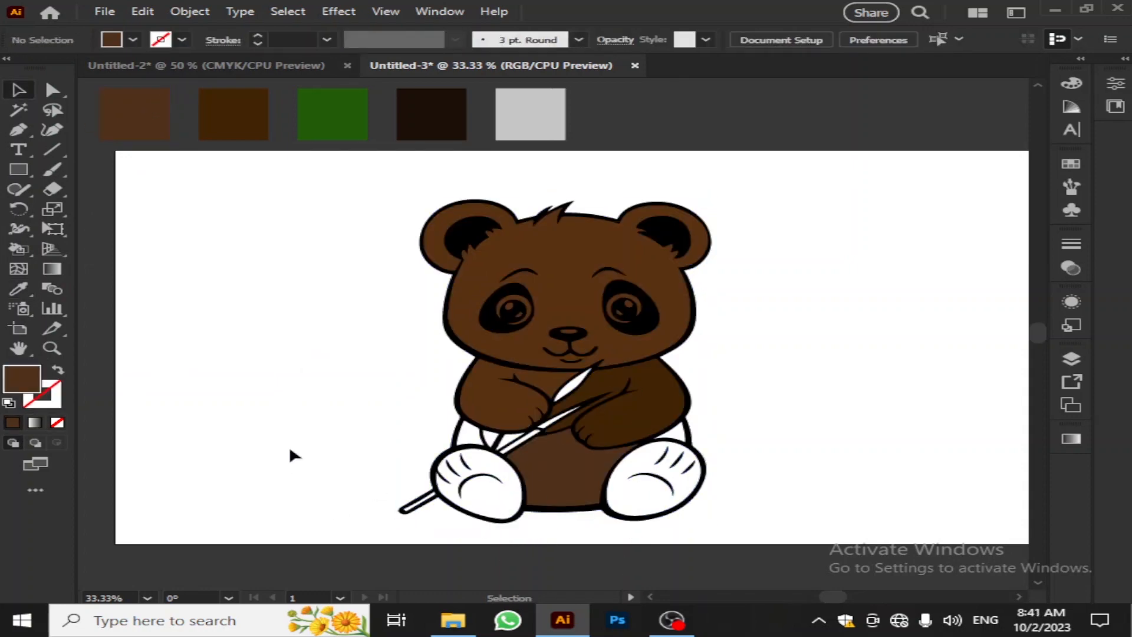
# Fill the white body patch above the drawing's left foot with Live Paint and match it to the brown of the arm above
pyautogui.scroll(2, 607, 518)
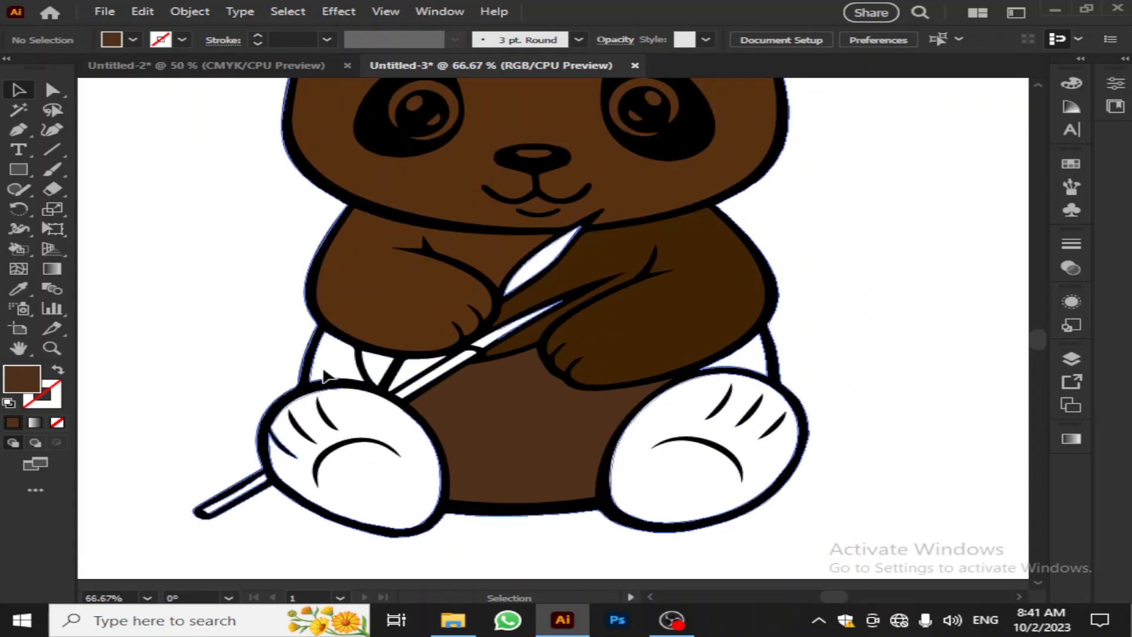
pyautogui.scroll(-1, 327, 380)
pyautogui.press('k')
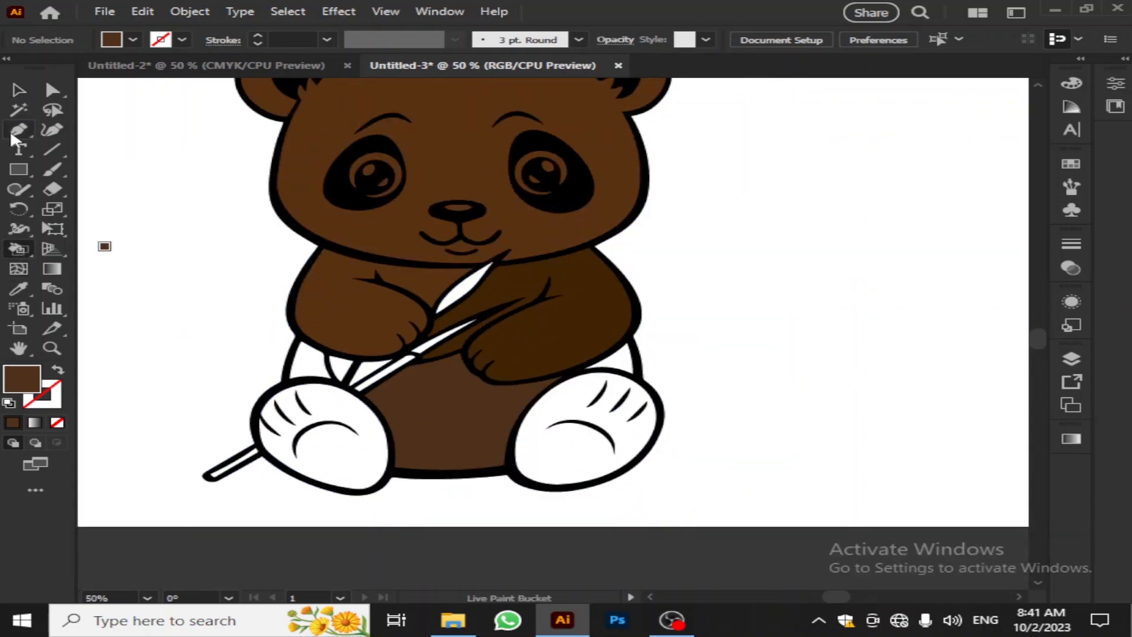
pyautogui.click(304, 364)
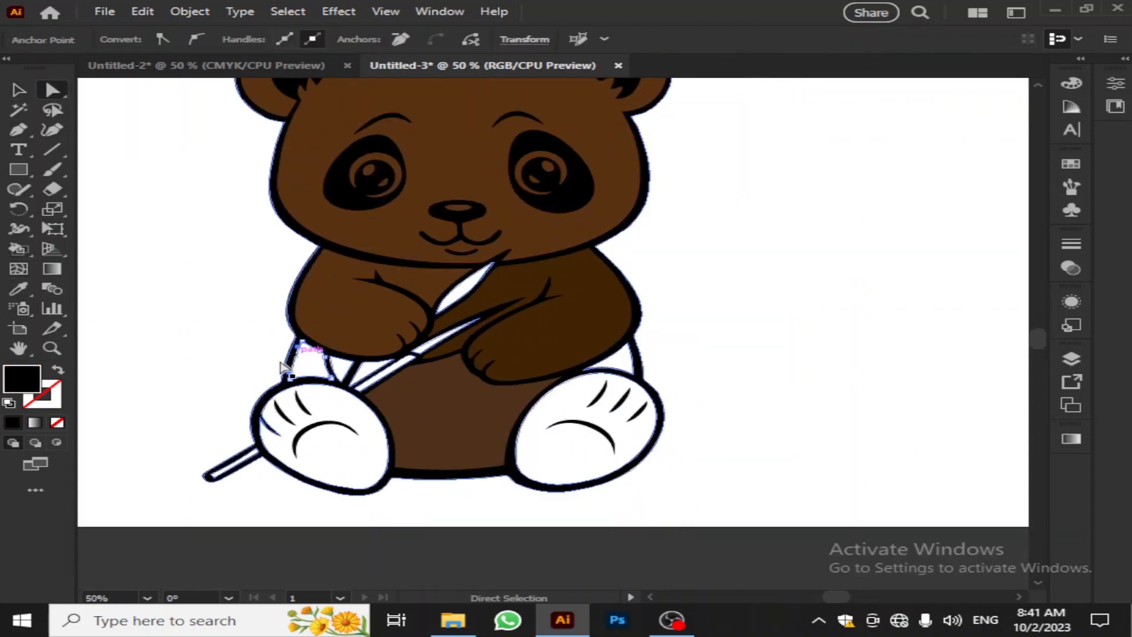
pyautogui.click(311, 364)
pyautogui.click(345, 303)
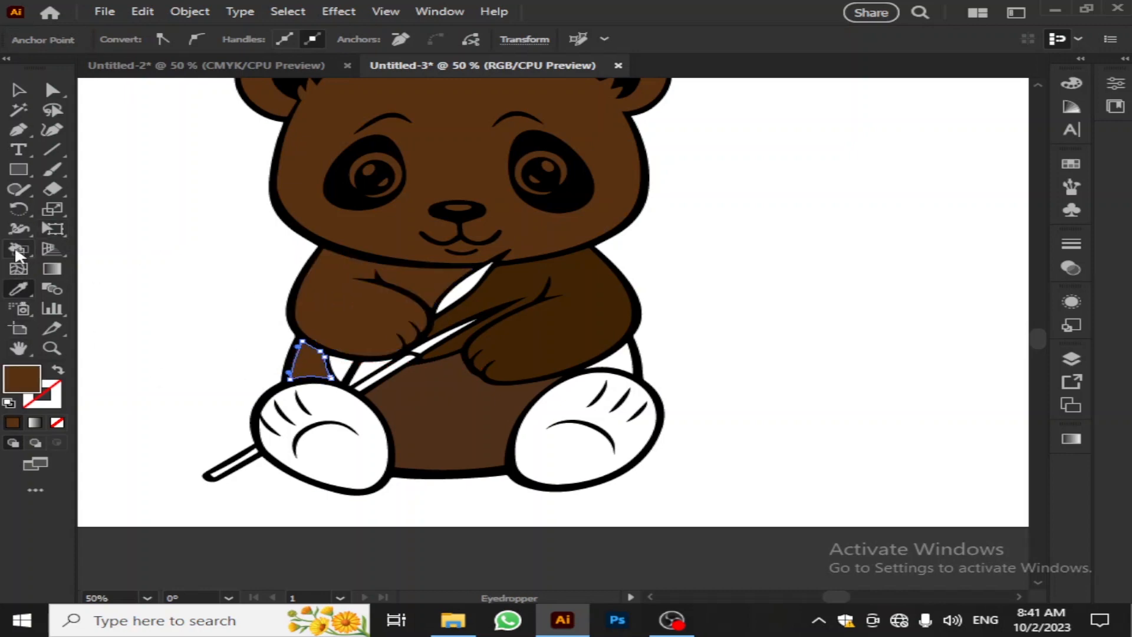
# Fill the small triangular gap beside the left body patch with Live Paint and match it to the patch's brown
pyautogui.press('a')
pyautogui.click(340, 366)
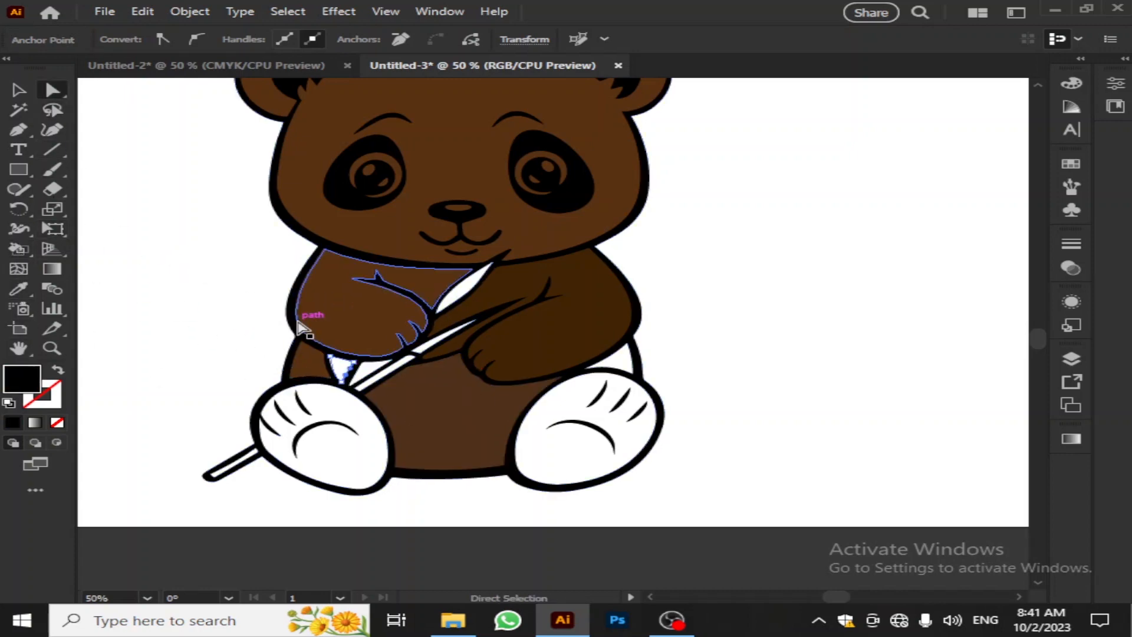
pyautogui.click(18, 248)
pyautogui.click(393, 339)
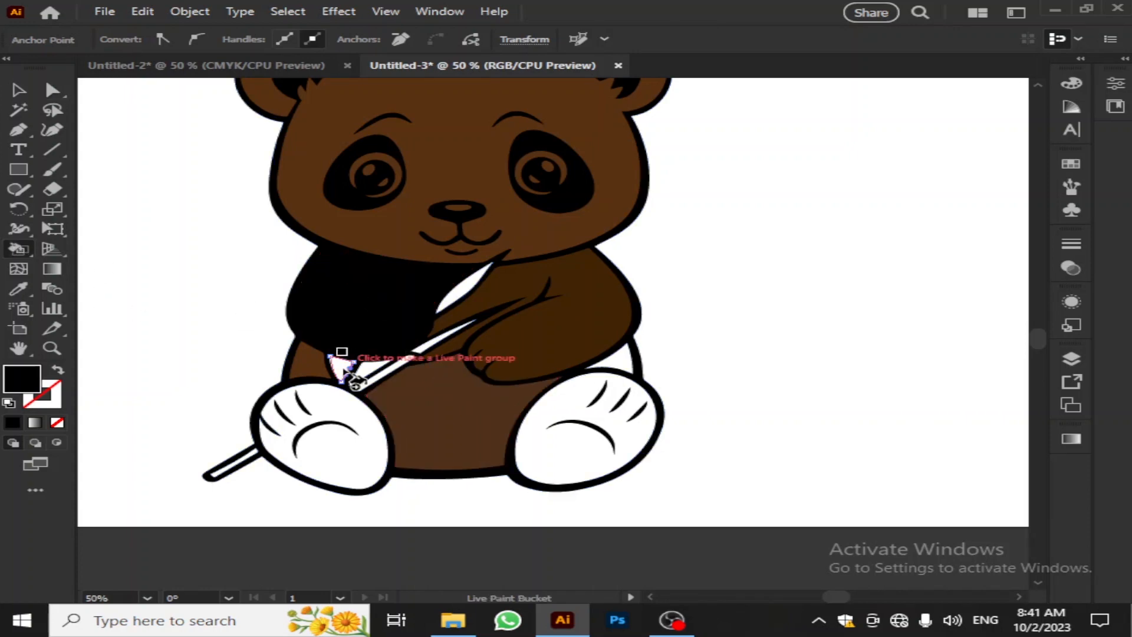
pyautogui.press('i')
pyautogui.click(326, 369)
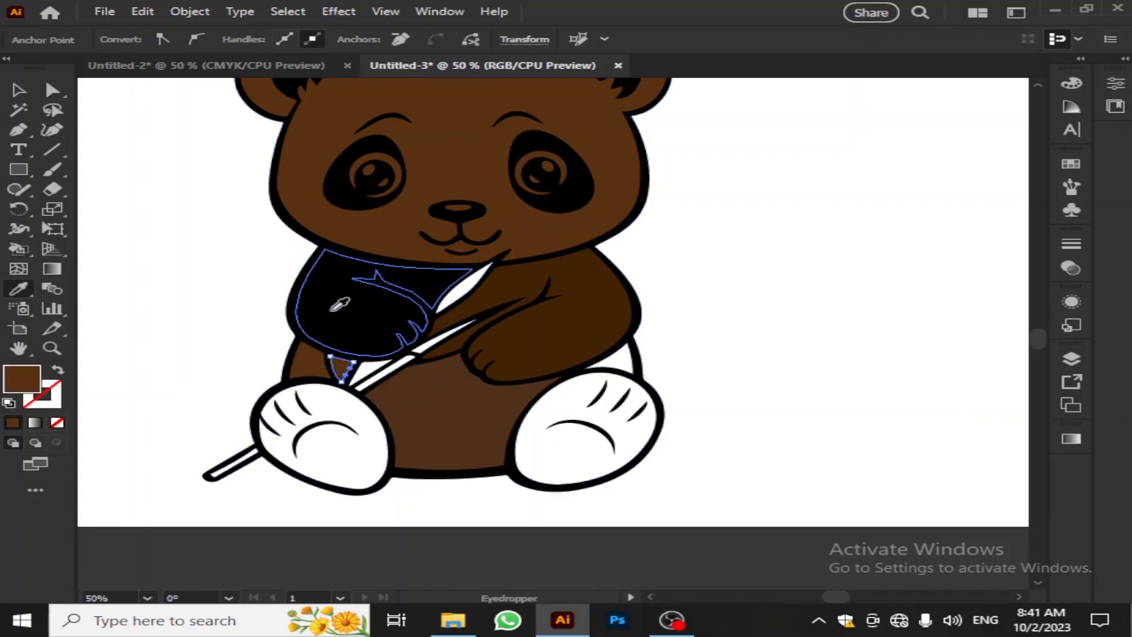
# Recolour the drawing's left arm with the darker brown sampled from the other arm
pyautogui.press('a')
pyautogui.click(356, 300)
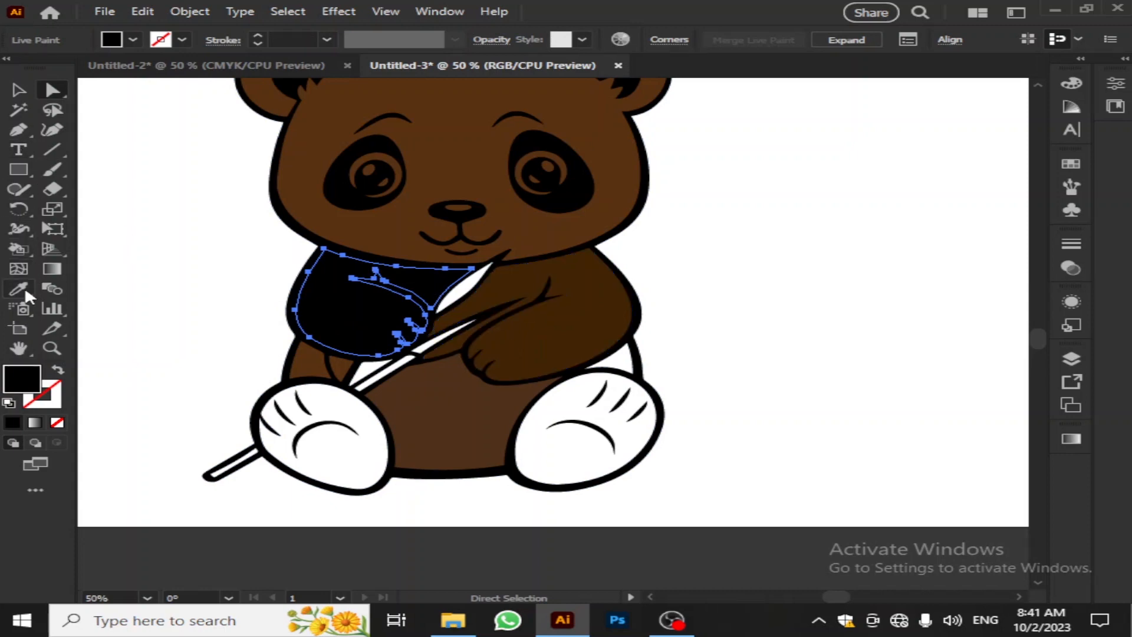
pyautogui.click(19, 289)
pyautogui.click(566, 331)
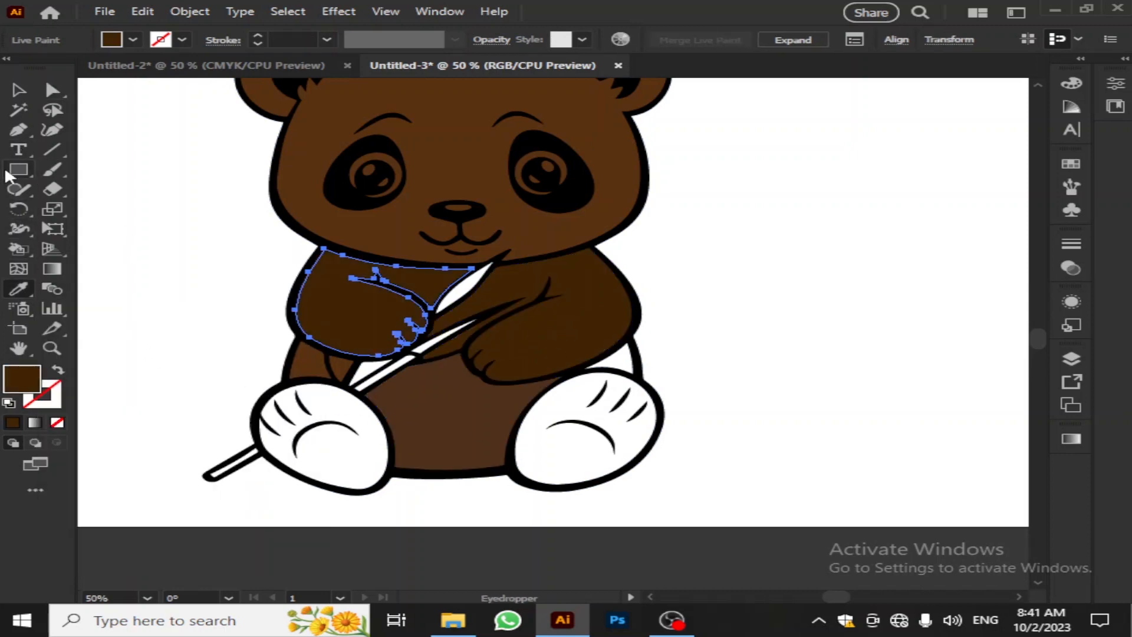
pyautogui.press('v')
pyautogui.click(100, 230)
pyautogui.click(398, 374)
pyautogui.click(81, 162)
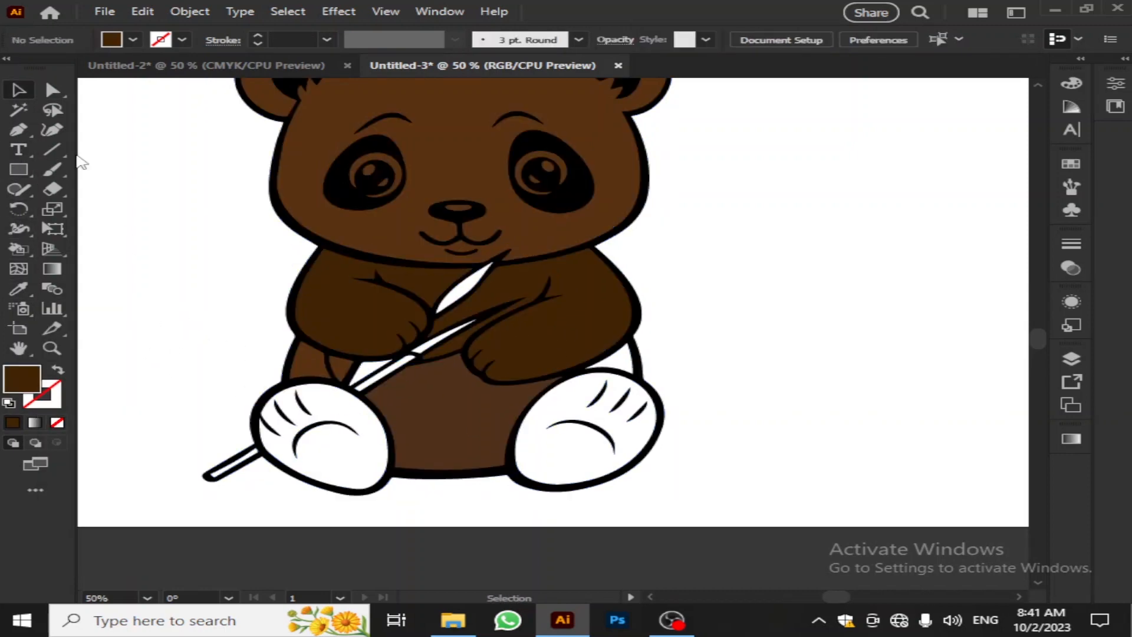
# Fill the gap between the left arm and the stick with Live Paint and match it to the arm's dark brown
pyautogui.click(52, 89)
pyautogui.click(369, 373)
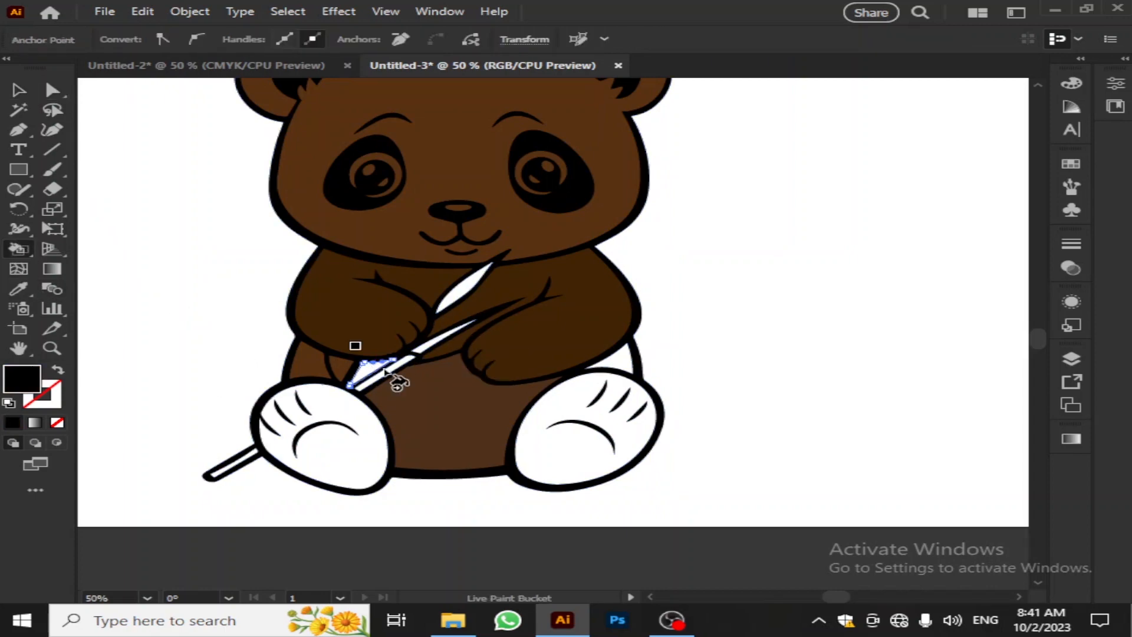
pyautogui.click(368, 371)
pyautogui.click(19, 289)
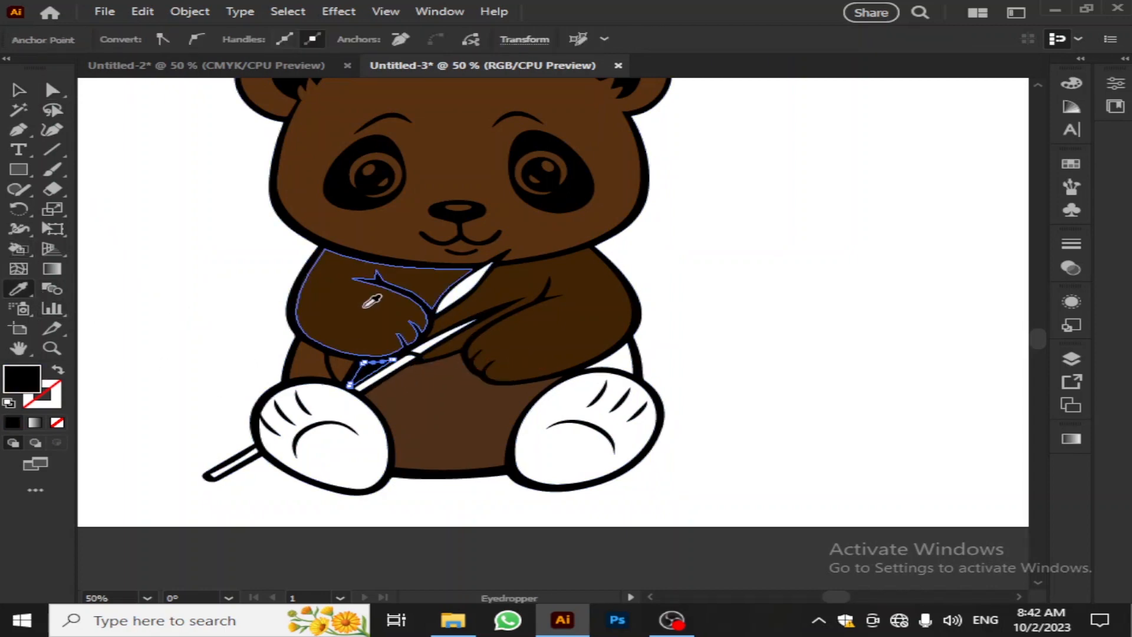
pyautogui.click(365, 306)
pyautogui.press('v')
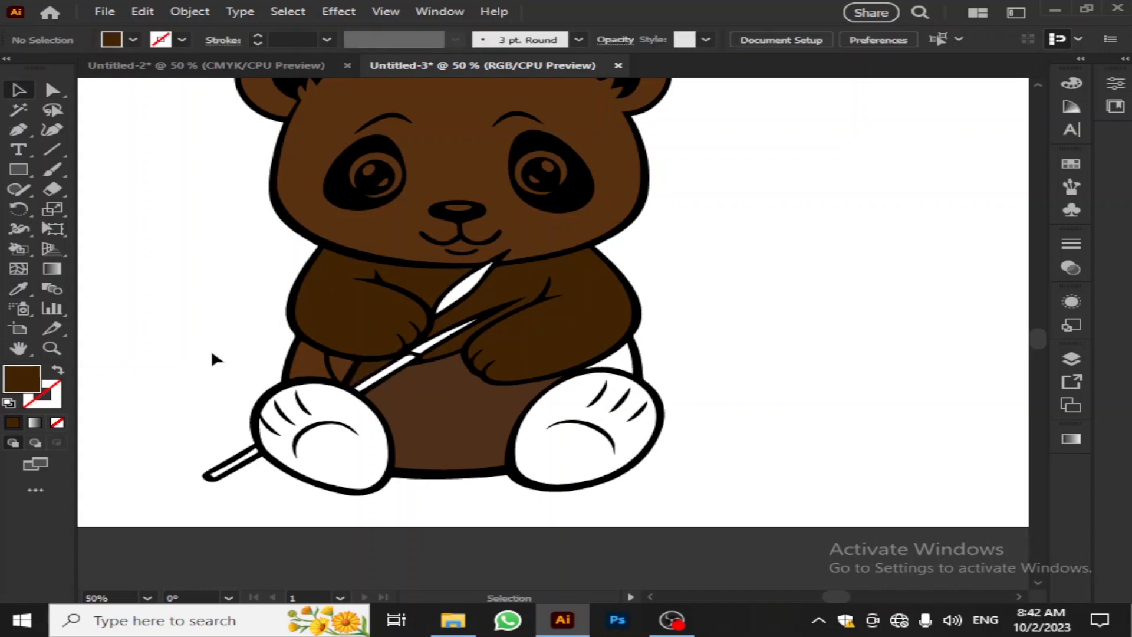
# Fill the white body patch above the drawing's right foot with Live Paint and match it to the dark brown of the arm
pyautogui.click(640, 384)
pyautogui.click(52, 89)
pyautogui.click(768, 409)
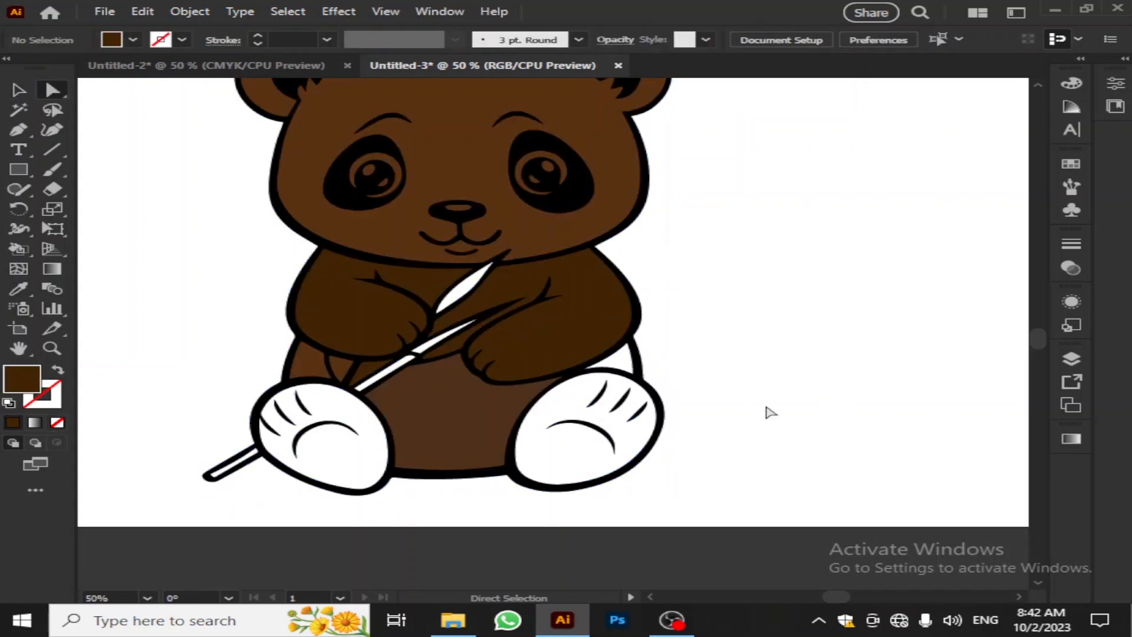
pyautogui.click(632, 356)
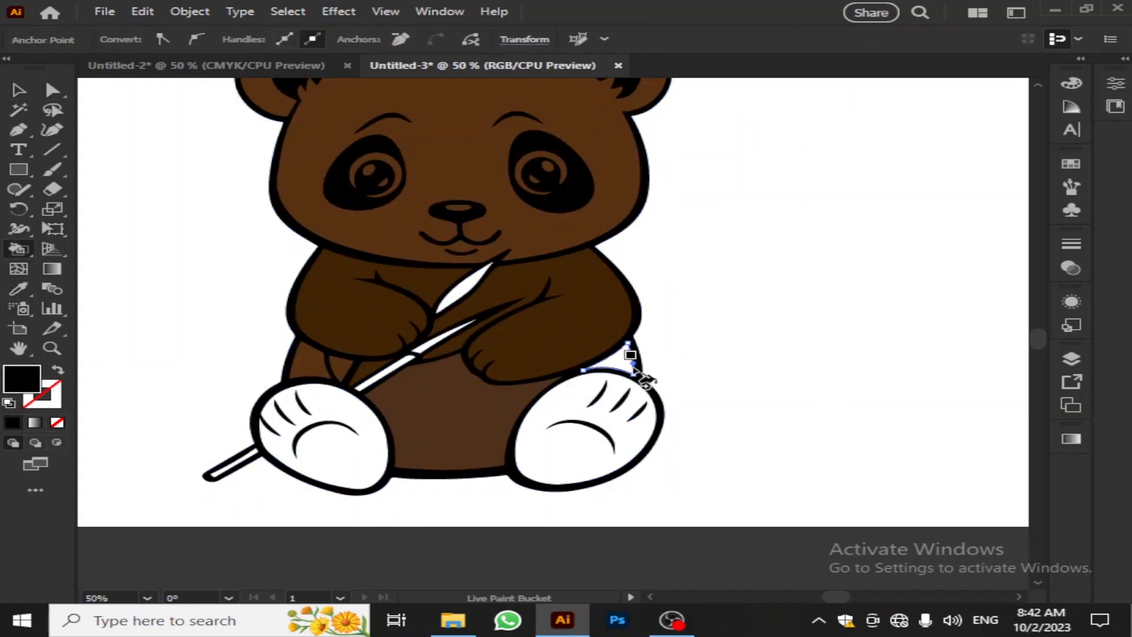
pyautogui.click(619, 363)
pyautogui.click(17, 289)
pyautogui.click(597, 334)
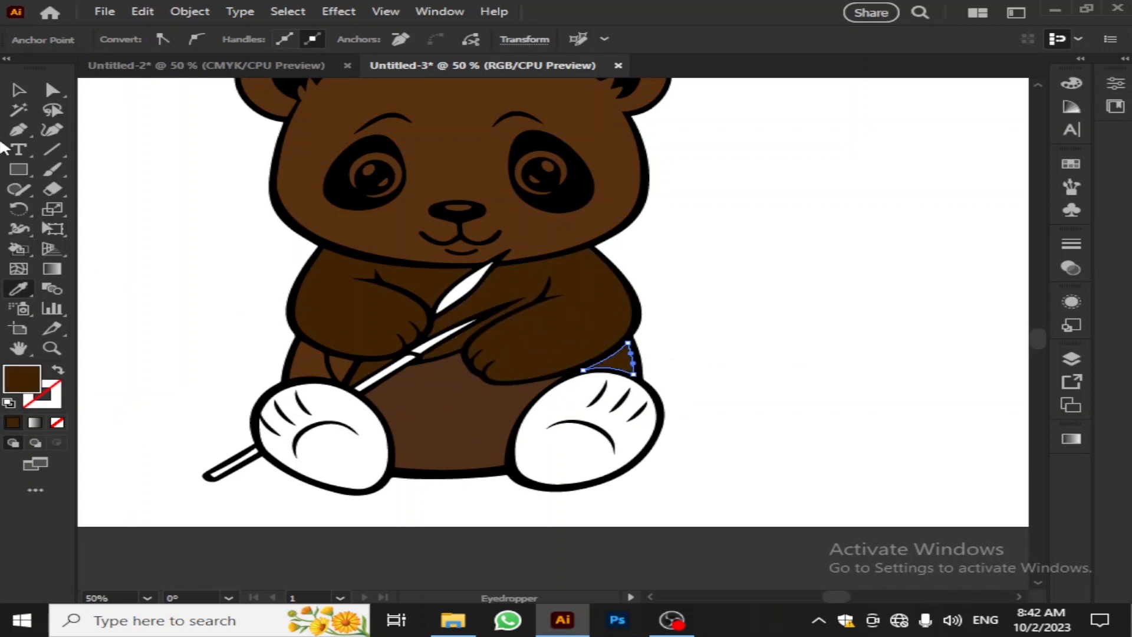
pyautogui.press('v')
pyautogui.click(157, 298)
# Fill the stick segment between the left foot and the hands with Live Paint and colour it with the darkest brown swatch
pyautogui.click(401, 404)
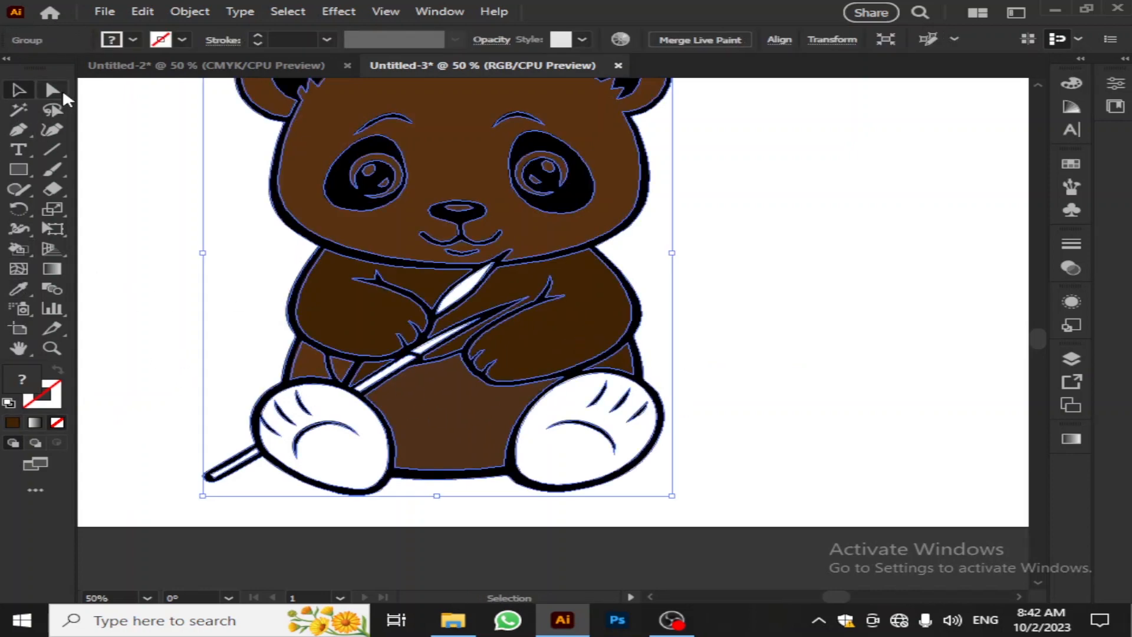
pyautogui.click(53, 89)
pyautogui.click(383, 372)
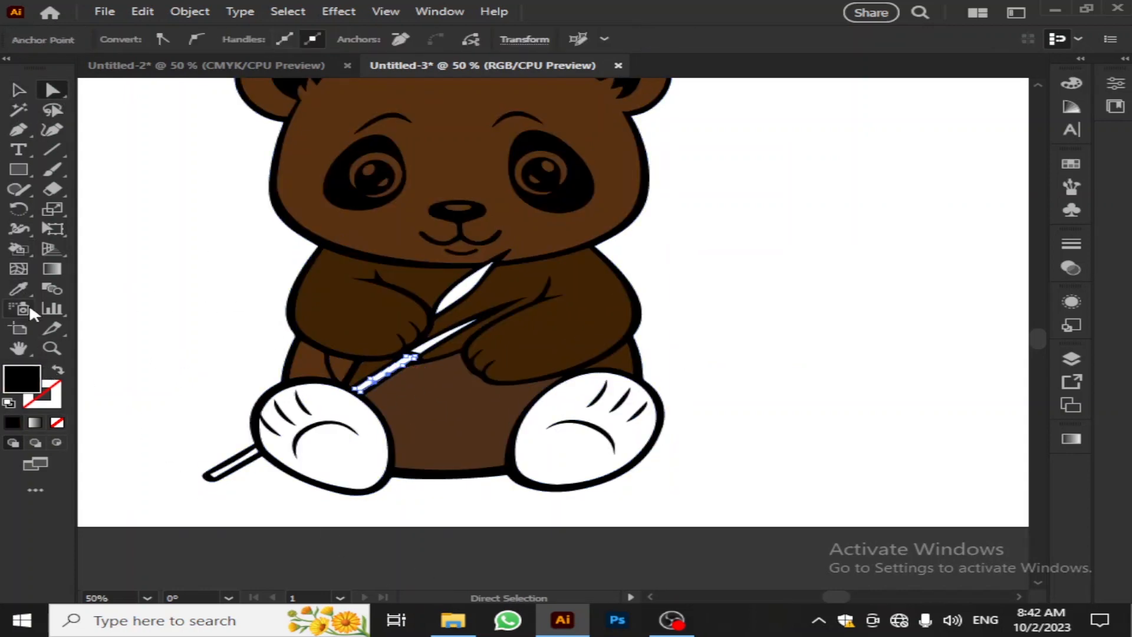
pyautogui.click(21, 249)
pyautogui.click(387, 375)
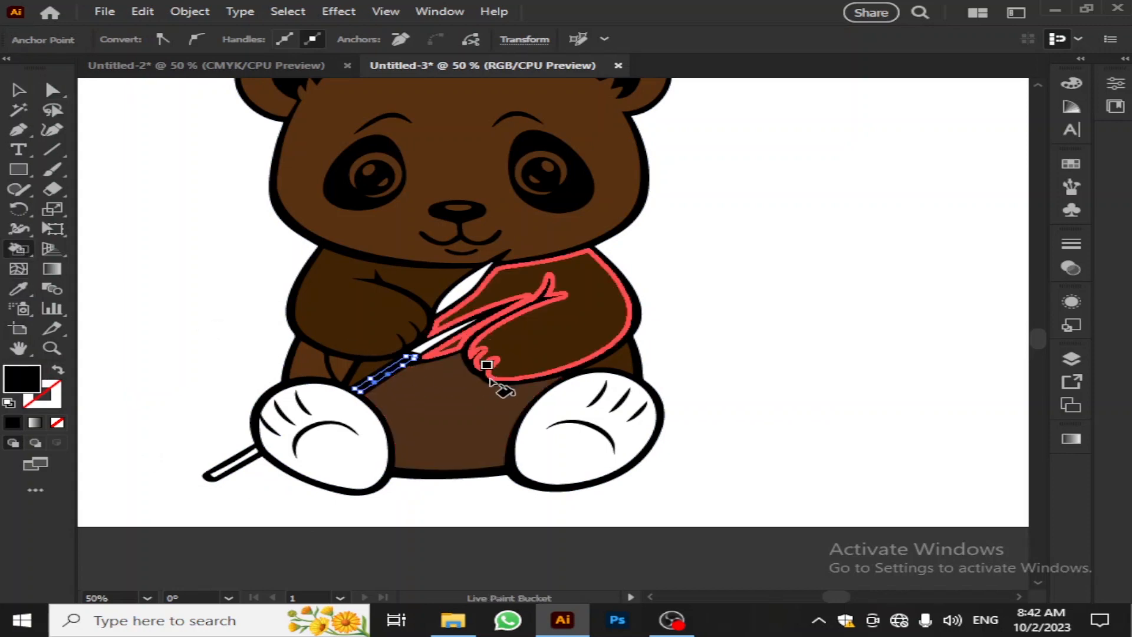
pyautogui.click(20, 290)
pyautogui.scroll(5, 198, 278)
pyautogui.scroll(1, 198, 278)
pyautogui.click(236, 243)
pyautogui.scroll(-6, 318, 406)
pyautogui.click(19, 90)
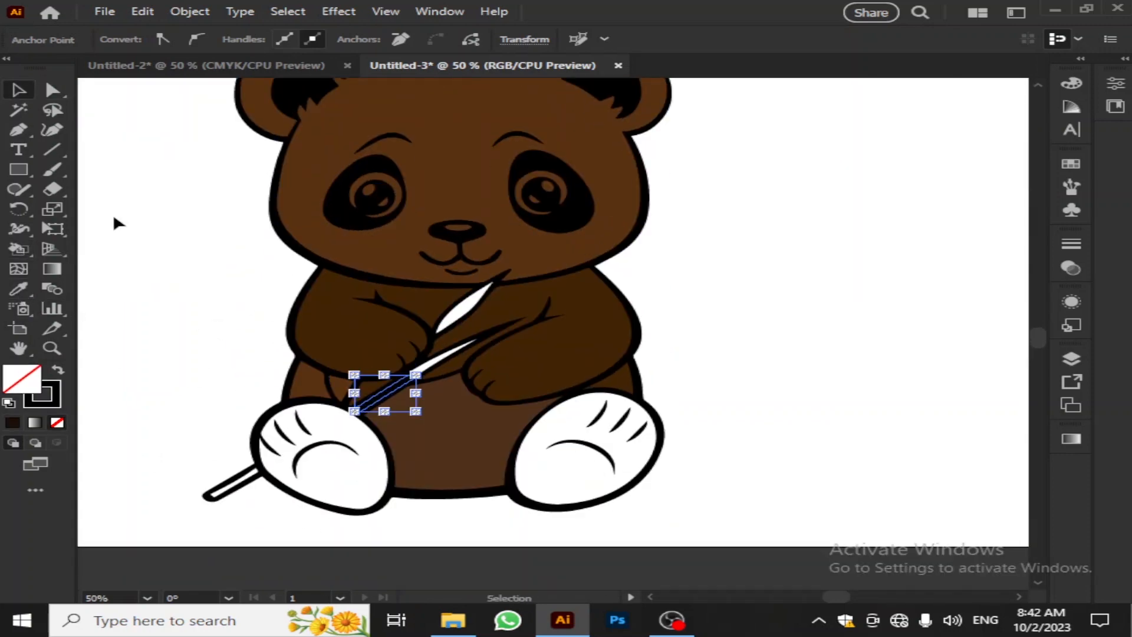
pyautogui.click(115, 217)
pyautogui.click(340, 417)
# Set the second brown swatch to the darker colour 231202
pyautogui.scroll(6, 112, 229)
pyautogui.doubleClick(254, 160)
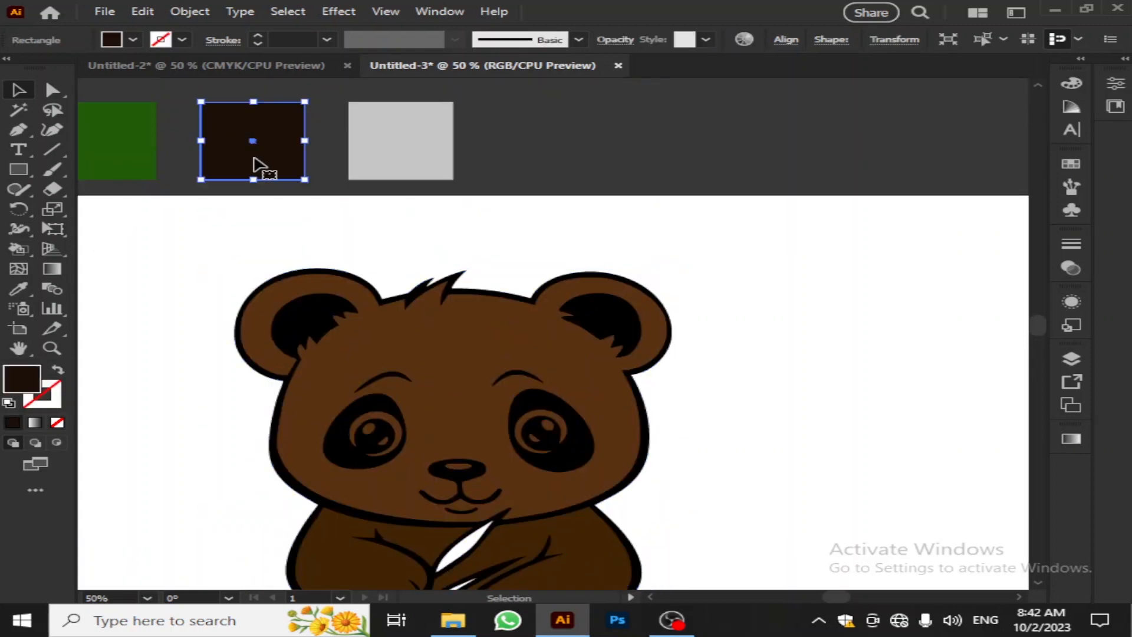
pyautogui.click(94, 89)
pyautogui.click(90, 92)
pyautogui.scroll(-2, 294, 242)
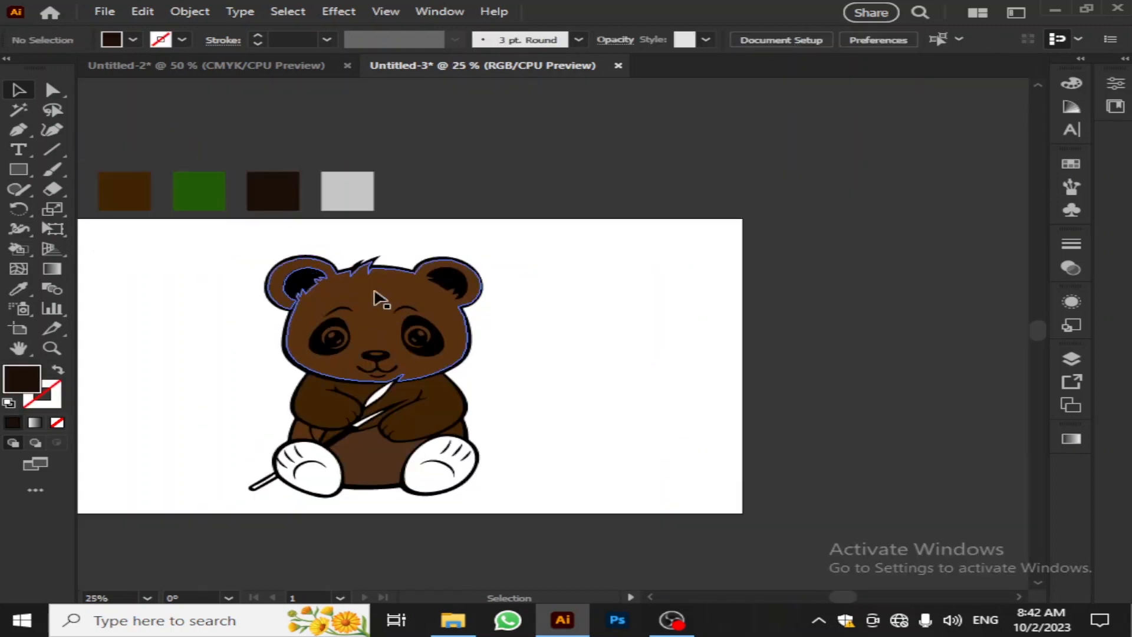
pyautogui.click(270, 196)
pyautogui.click(128, 199)
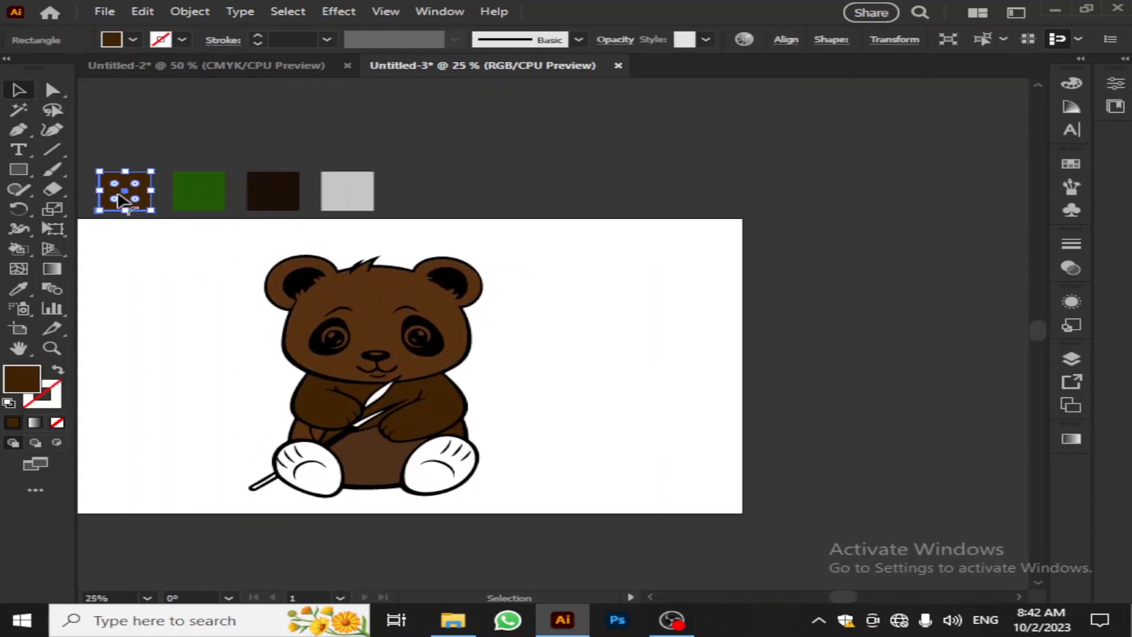
pyautogui.doubleClick(26, 382)
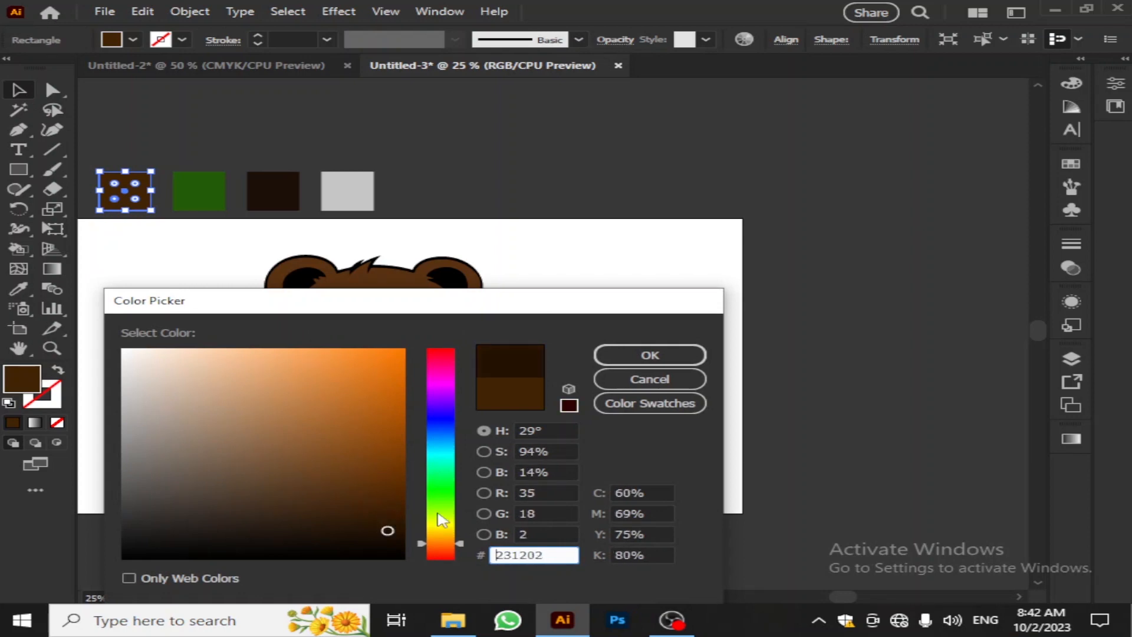
pyautogui.click(650, 355)
pyautogui.click(629, 478)
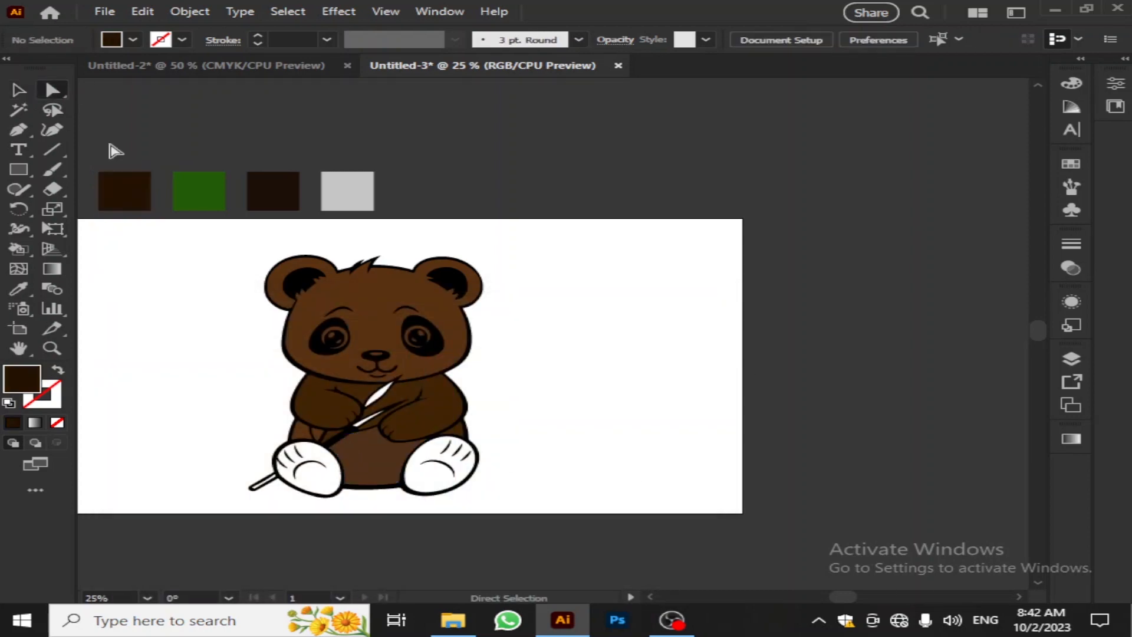
# Recolour the stick segment between the left foot and the hands with the second brown swatch
pyautogui.scroll(2, 340, 446)
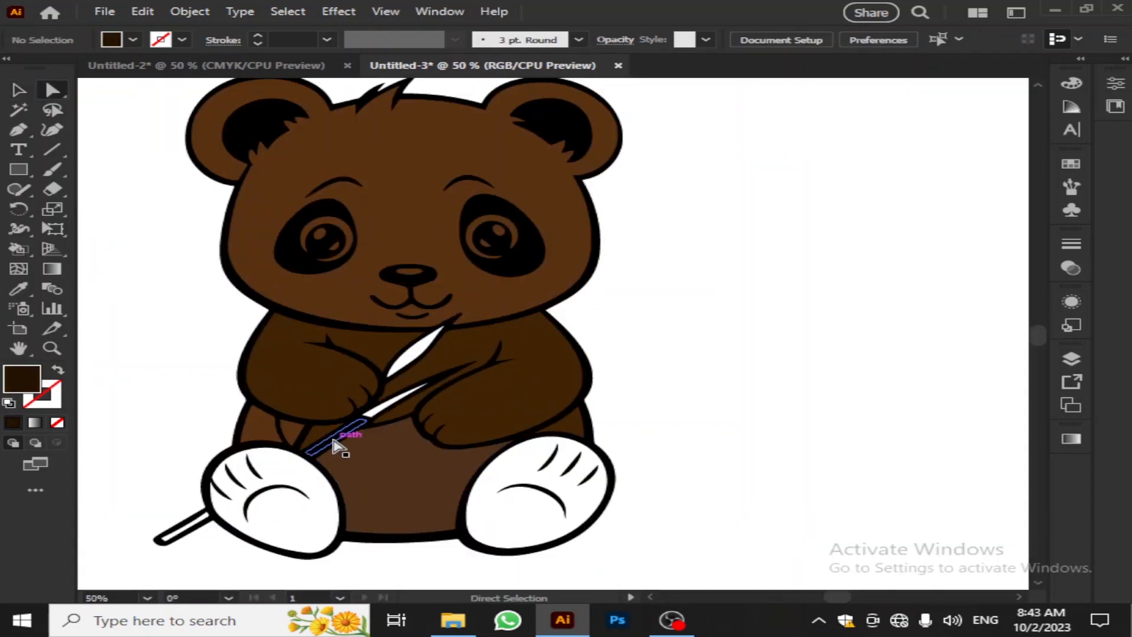
pyautogui.click(339, 446)
pyautogui.click(18, 289)
pyautogui.scroll(5, 177, 202)
pyautogui.hscroll(-5, 157, 229)
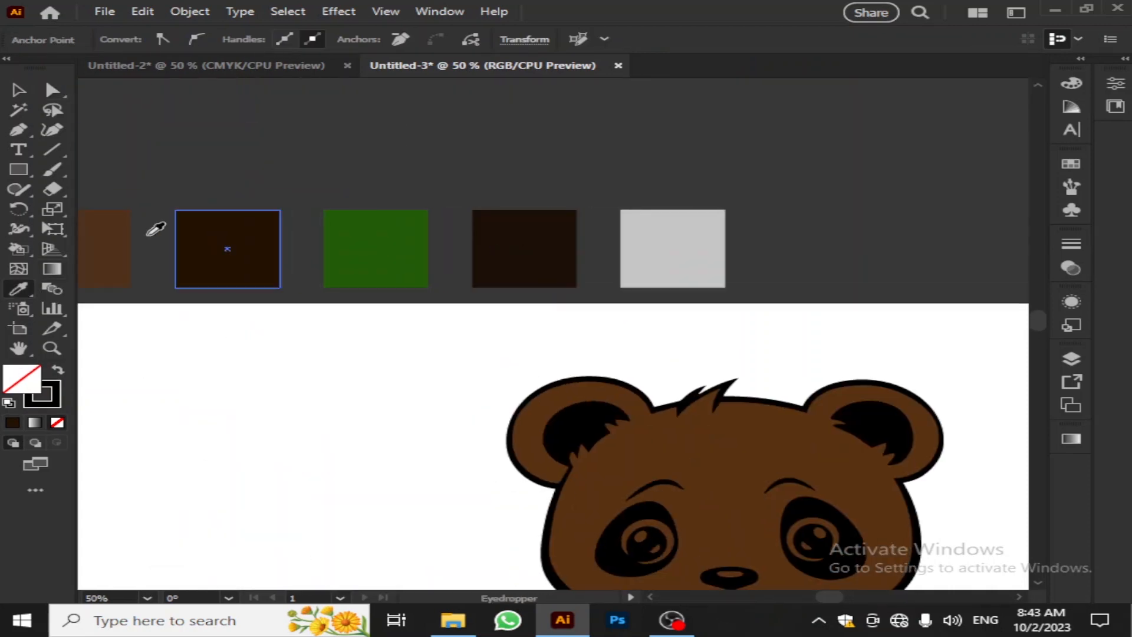
pyautogui.click(115, 249)
pyautogui.scroll(-6, 321, 329)
pyautogui.scroll(3, 503, 379)
pyautogui.click(246, 112)
pyautogui.scroll(-2, 504, 404)
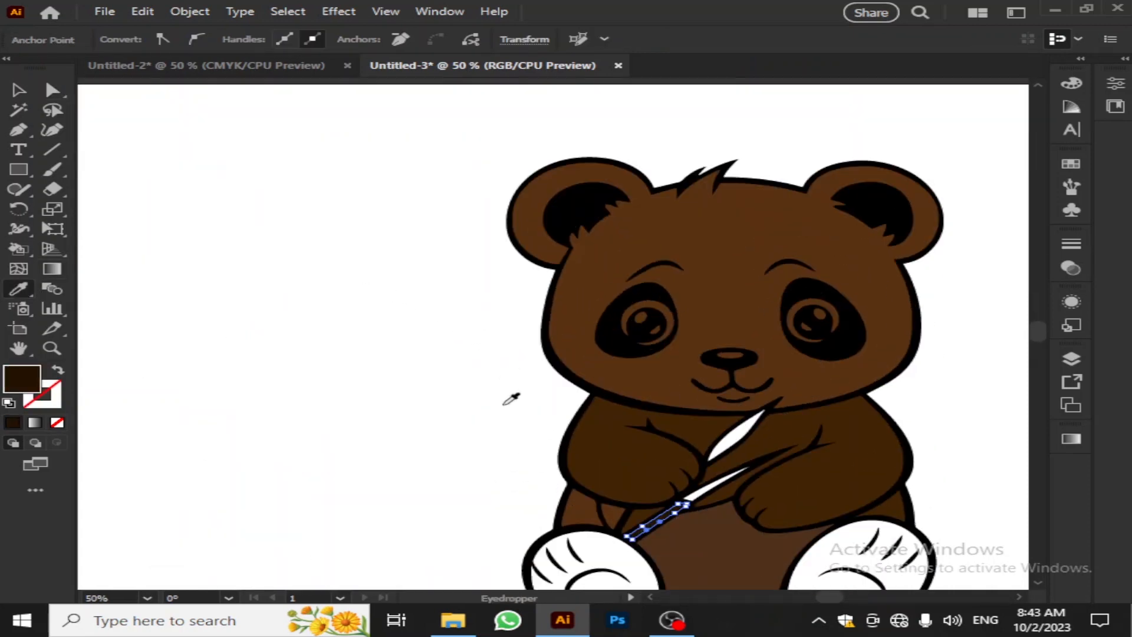
# Fill the stick's end beyond the left foot with Live Paint and match it to the very dark brown of its other segment
pyautogui.scroll(-2, 503, 404)
pyautogui.click(18, 90)
pyautogui.click(382, 561)
pyautogui.click(510, 558)
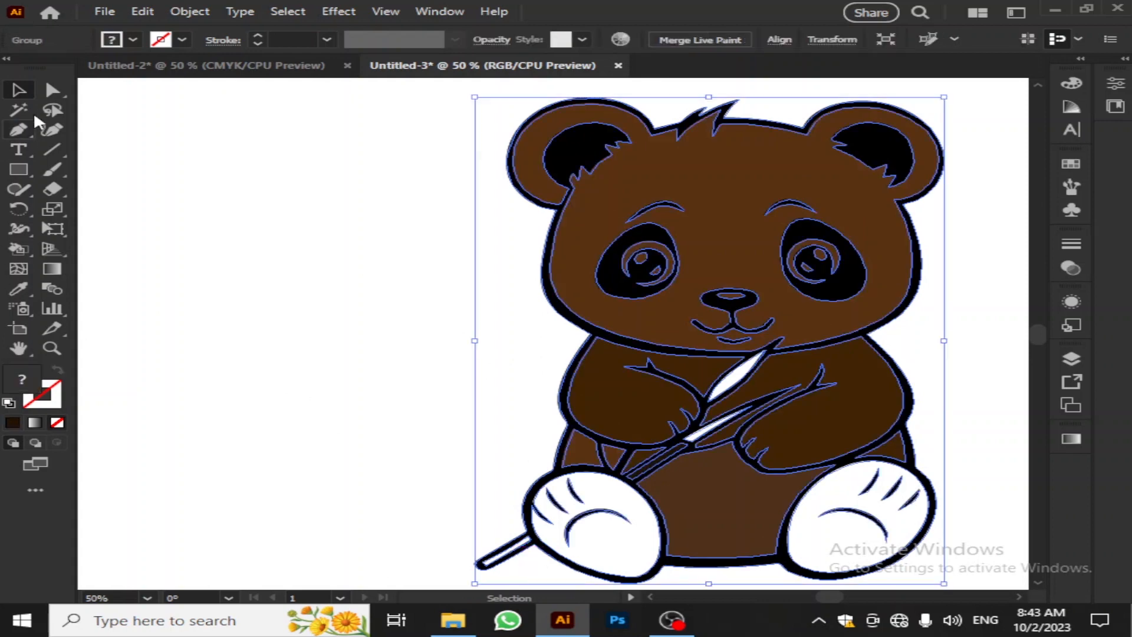
pyautogui.click(52, 91)
pyautogui.click(412, 472)
pyautogui.click(511, 548)
pyautogui.scroll(2, 110, 397)
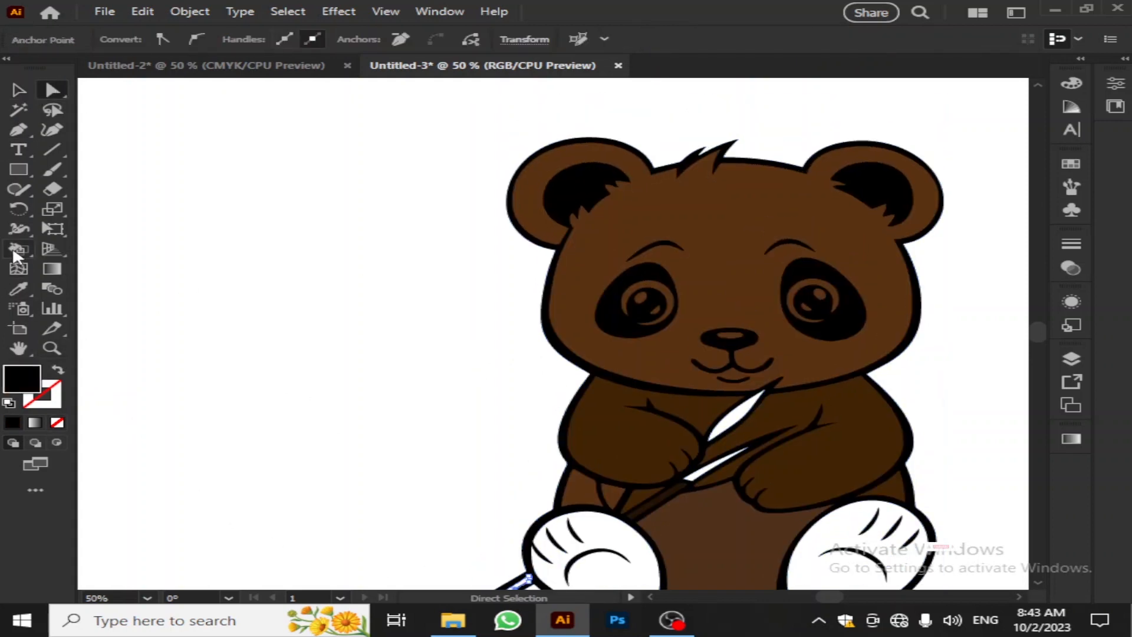
pyautogui.click(18, 249)
pyautogui.scroll(-3, 519, 507)
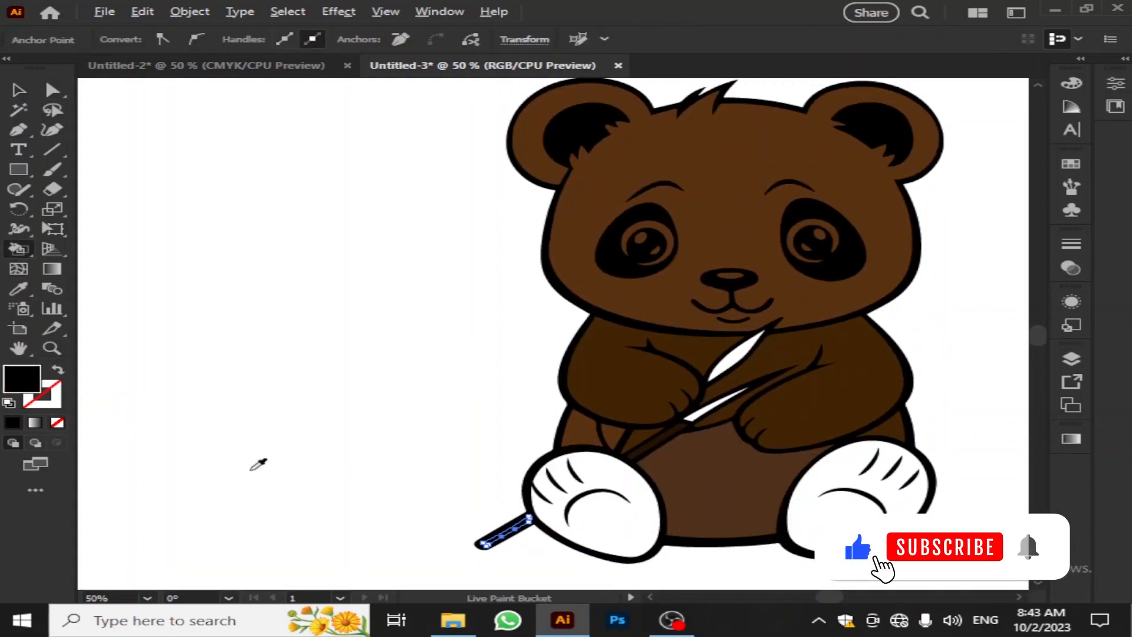
pyautogui.click(19, 289)
pyautogui.click(766, 436)
pyautogui.scroll(1, 767, 439)
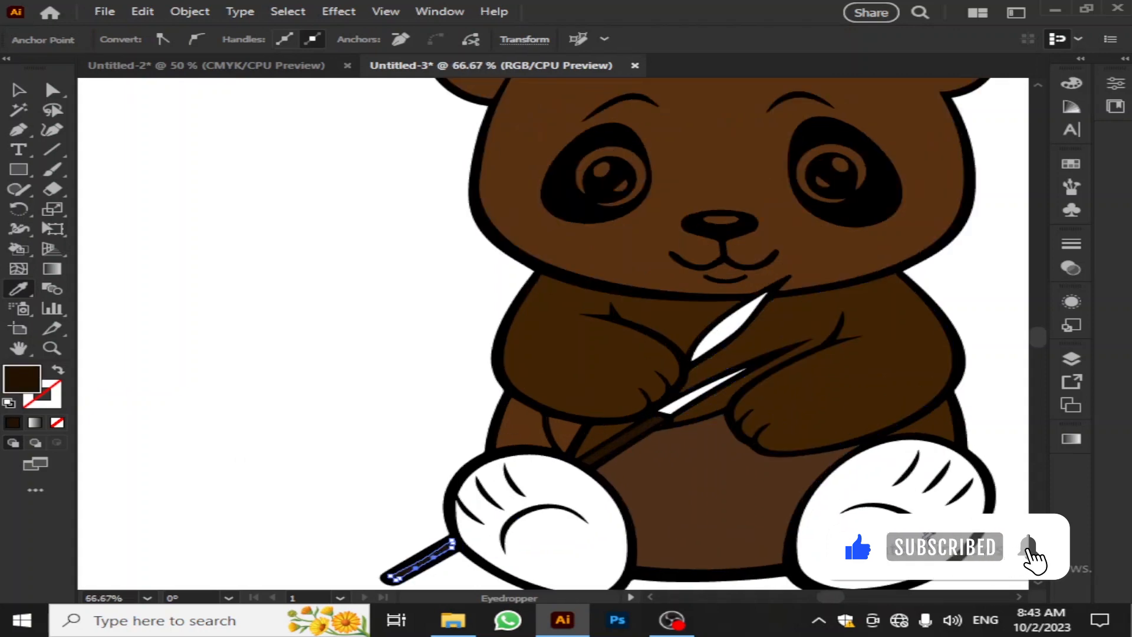
# Select the two white leaves between the hands and fill them with Live Paint
pyautogui.click(19, 94)
pyautogui.click(341, 277)
pyautogui.click(720, 383)
pyautogui.click(379, 296)
pyautogui.click(53, 90)
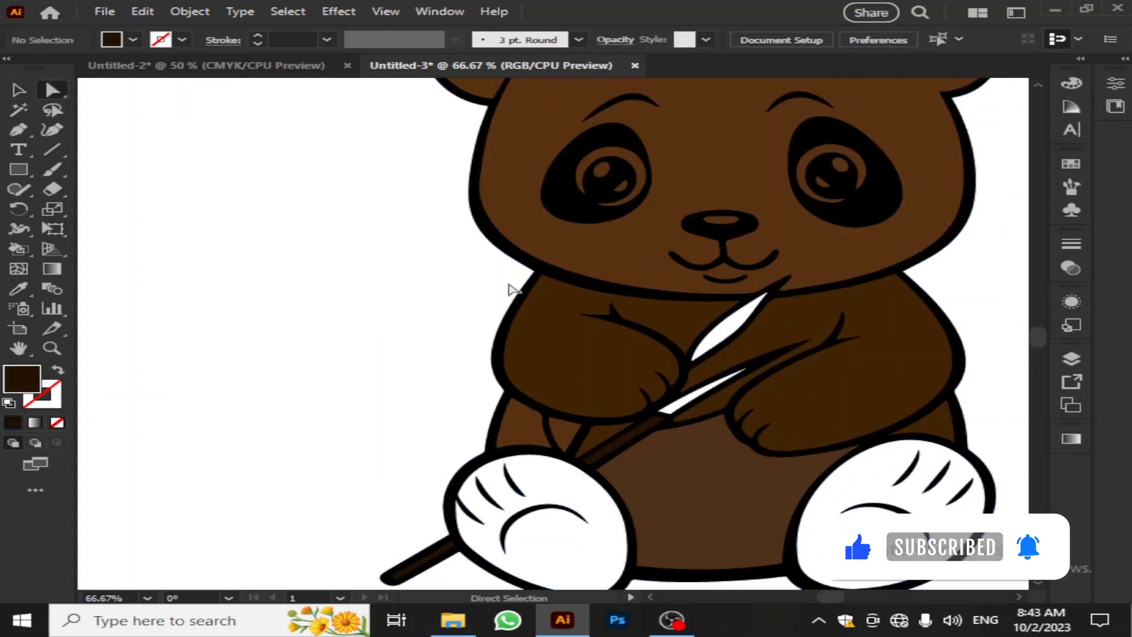
pyautogui.click(714, 383)
pyautogui.keyDown('shift'); pyautogui.click(728, 319); pyautogui.keyUp('shift')
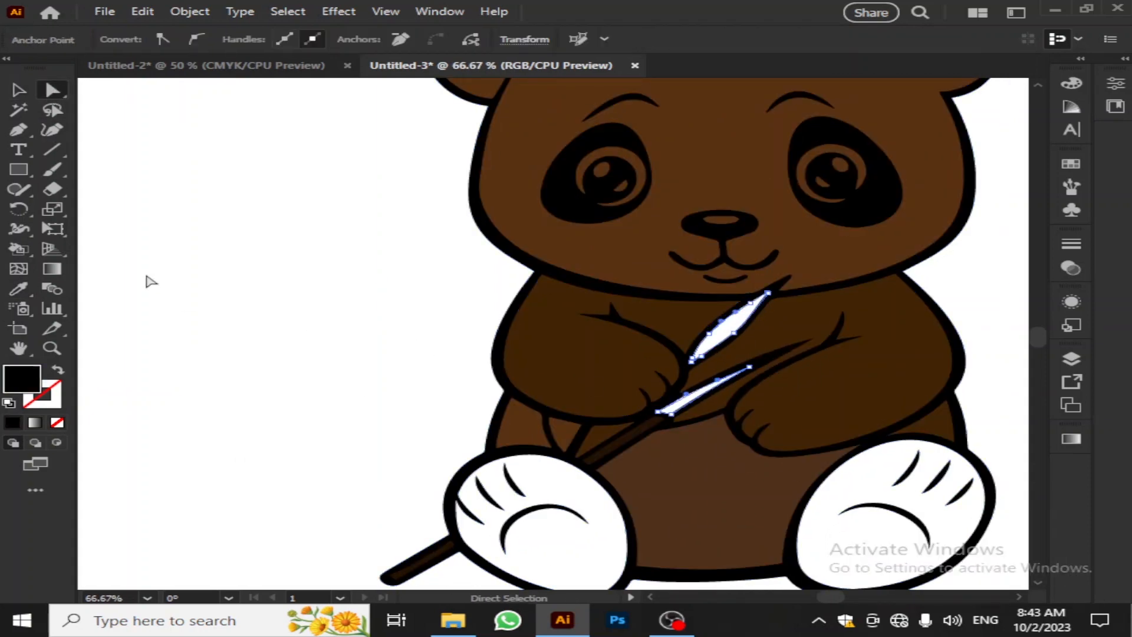
pyautogui.click(24, 288)
pyautogui.click(784, 327)
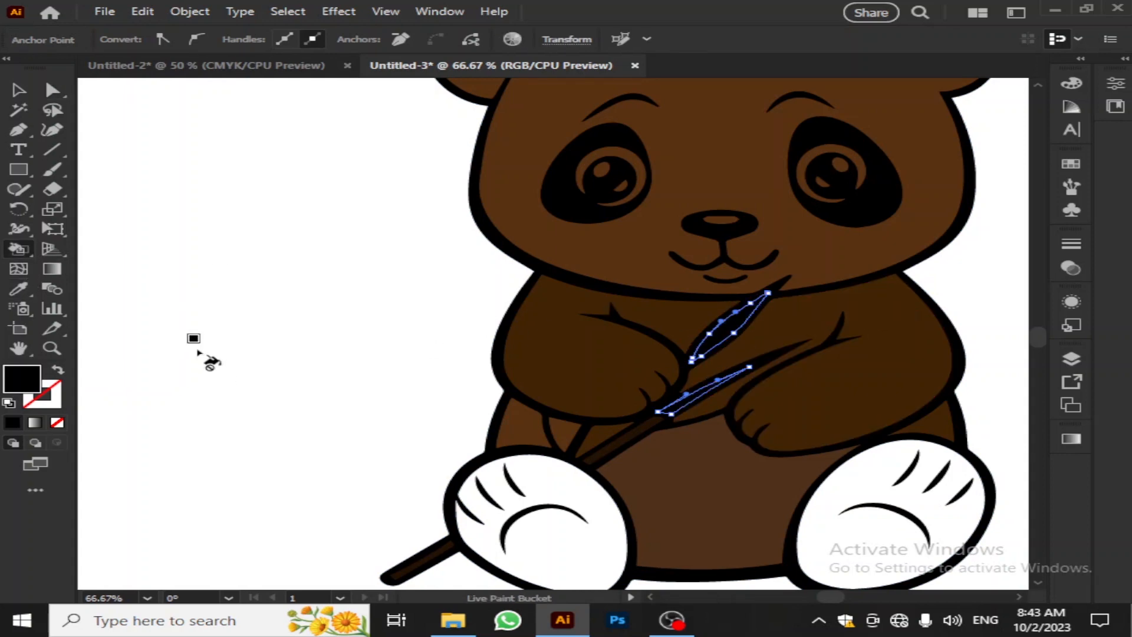
# Recolour both leaves dark green
pyautogui.moveTo(348, 282)
pyautogui.mouseDown()
pyautogui.moveTo(404, 321)
pyautogui.moveTo(614, 560)
pyautogui.mouseUp()
pyautogui.click(599, 229)
pyautogui.moveTo(855, 554)
pyautogui.mouseDown()
pyautogui.moveTo(637, 427)
pyautogui.moveTo(569, 259)
pyautogui.mouseUp()
pyautogui.moveTo(336, 259); pyautogui.dragTo(413, 386)
pyautogui.click(533, 202)
pyautogui.moveTo(879, 566); pyautogui.dragTo(580, 286)
pyautogui.click(20, 90)
pyautogui.click(273, 458)
# Select both white foot soles and fill them with Live Paint
pyautogui.scroll(-4, 678, 346)
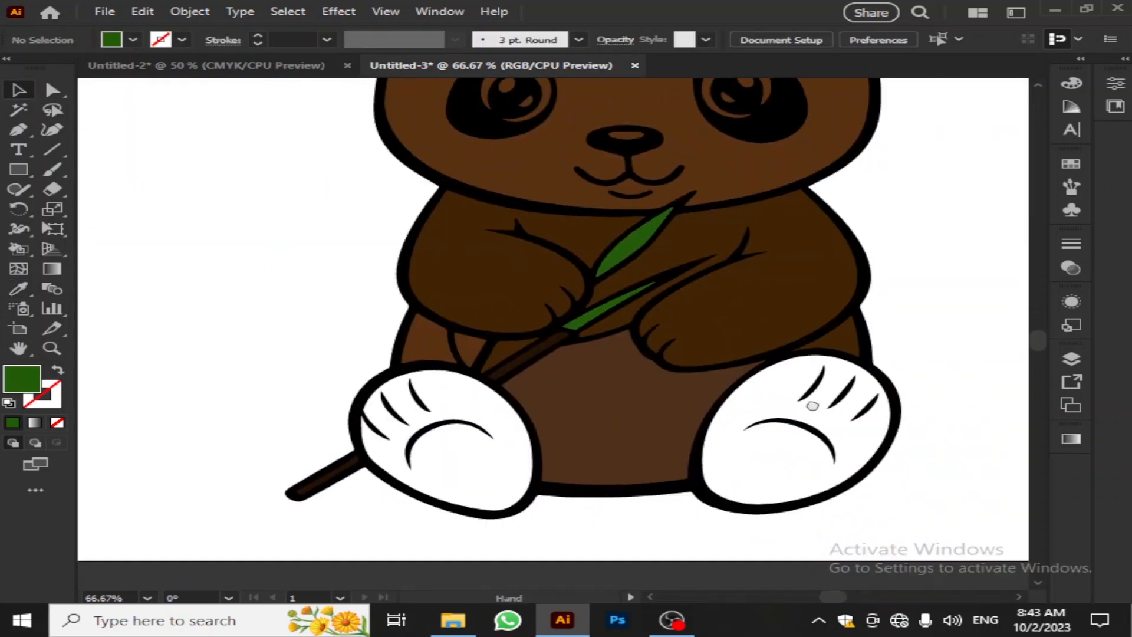
pyautogui.click(534, 484)
pyautogui.press('a')
pyautogui.click(139, 313)
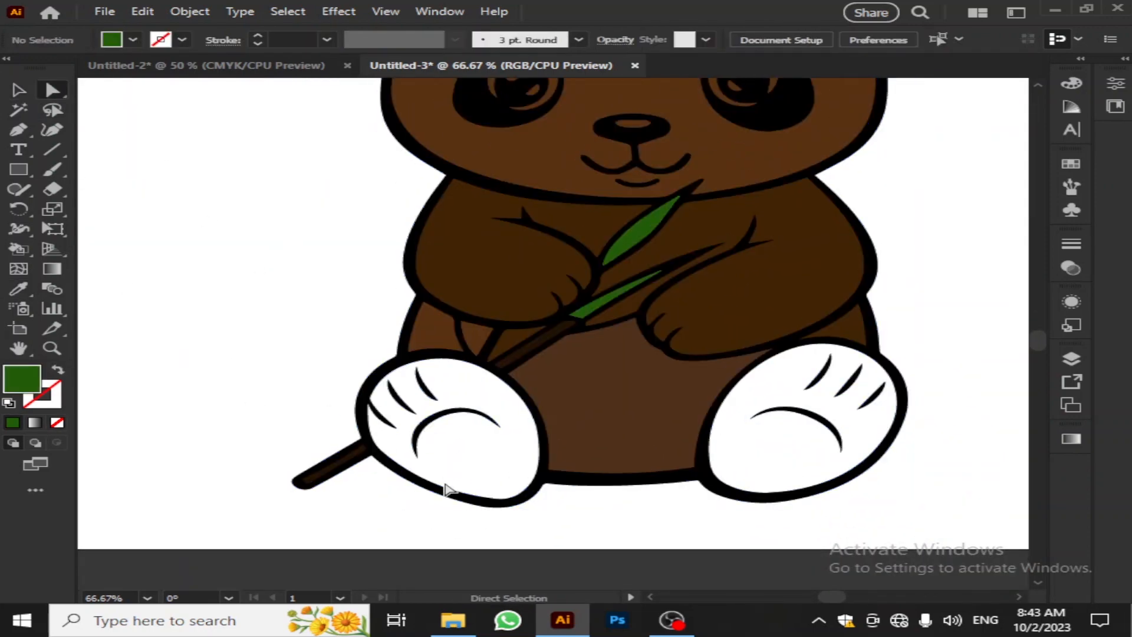
pyautogui.click(443, 488)
pyautogui.keyDown('shift'); pyautogui.click(846, 480); pyautogui.keyUp('shift')
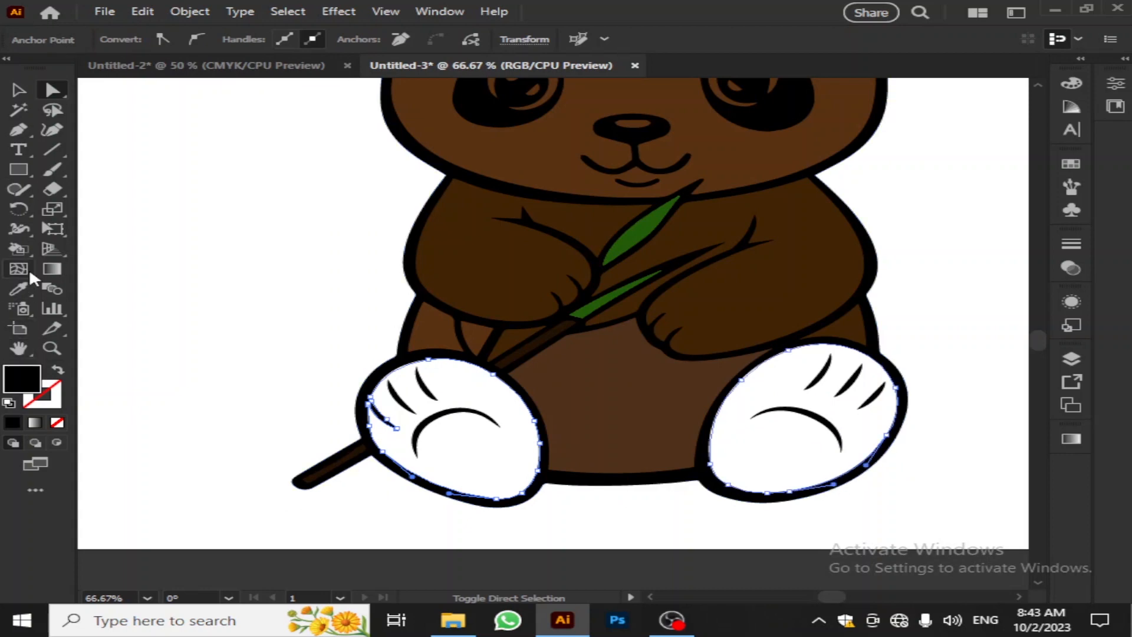
pyautogui.click(19, 248)
pyautogui.click(467, 450)
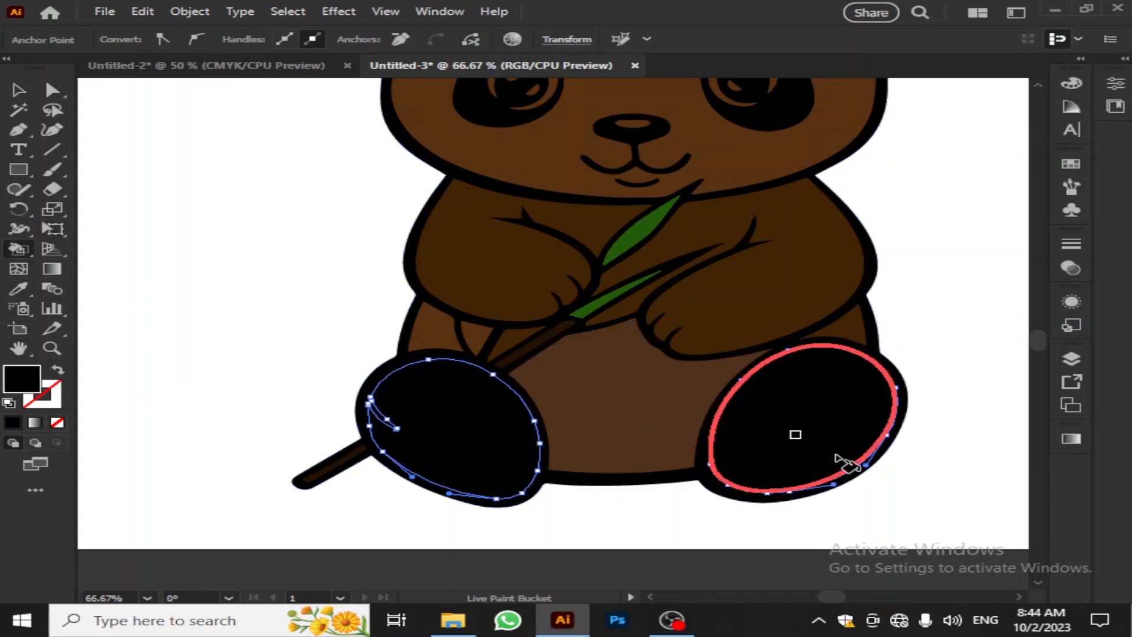
pyautogui.click(841, 459)
# Set the fill colour to grey A8A8A8 and recolour both foot soles with it
pyautogui.doubleClick(22, 378)
pyautogui.click(649, 355)
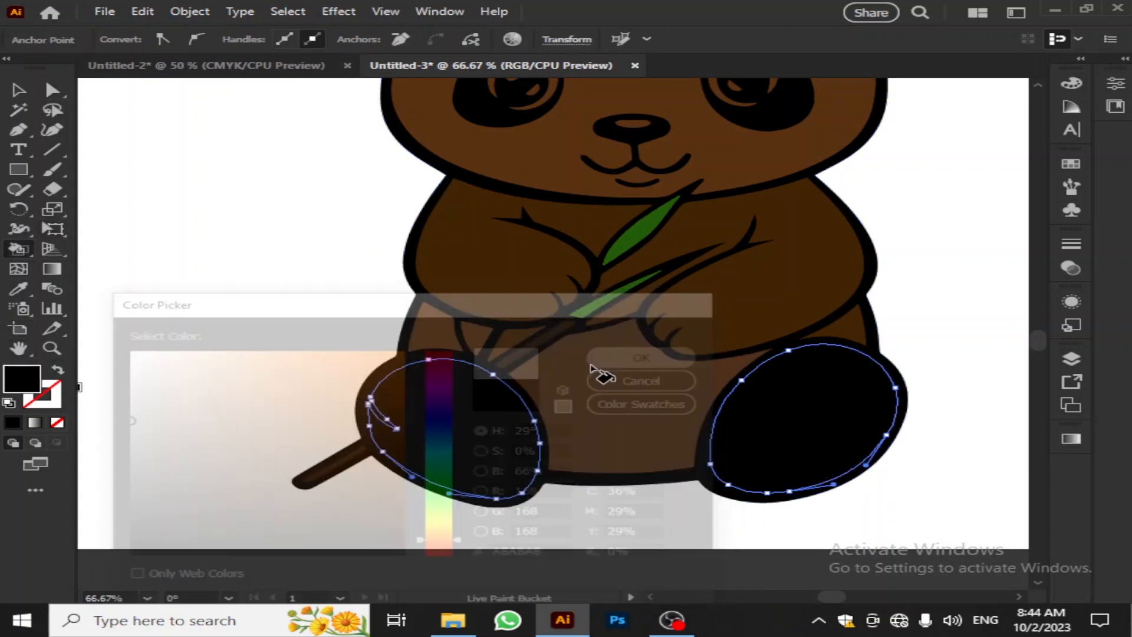
pyautogui.click(476, 433)
pyautogui.click(819, 452)
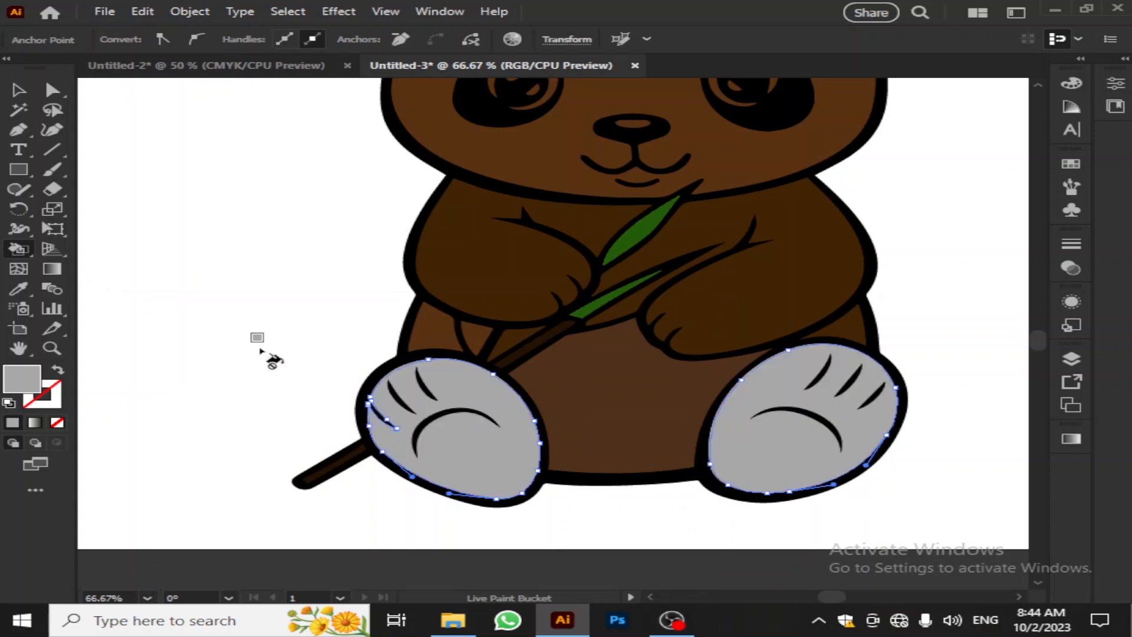
pyautogui.scroll(2, 275, 361)
pyautogui.click(19, 91)
pyautogui.click(360, 280)
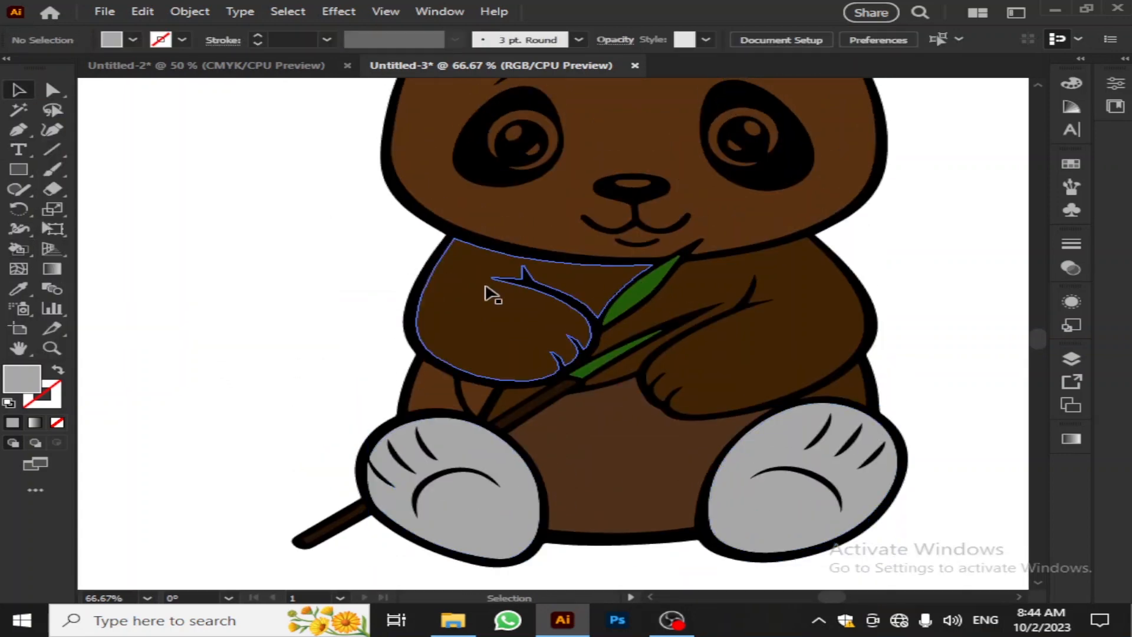
# Try to recolour the ring around the left eye's pupil light grey
pyautogui.moveTo(750, 279); pyautogui.dragTo(709, 265)
pyautogui.scroll(4, 624, 298)
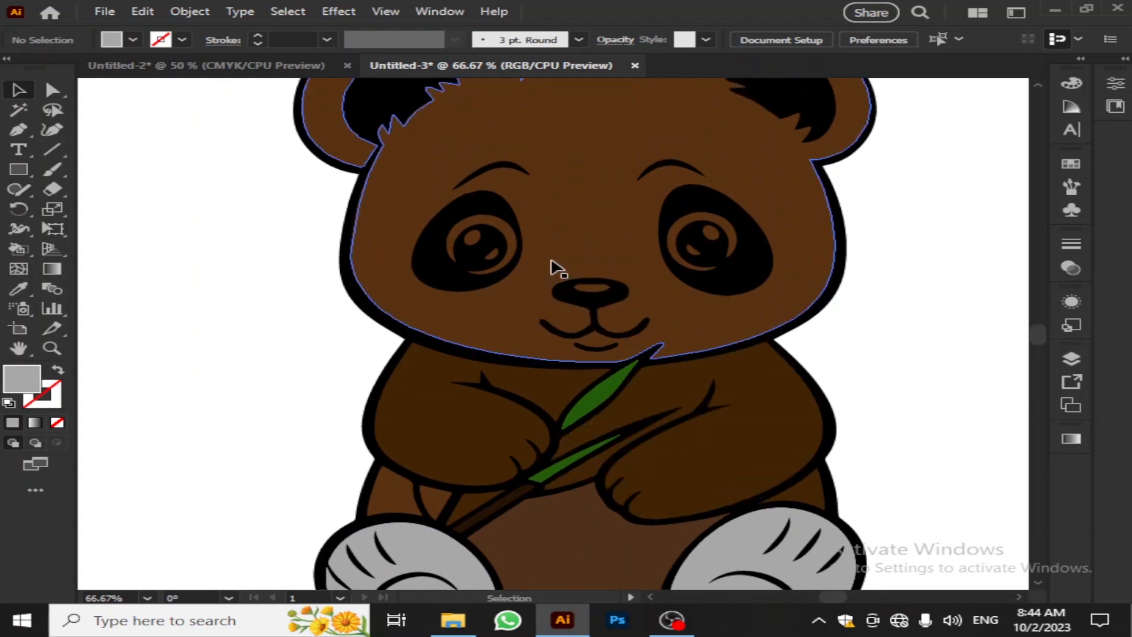
pyautogui.scroll(4, 519, 263)
pyautogui.moveTo(448, 271); pyautogui.dragTo(612, 384)
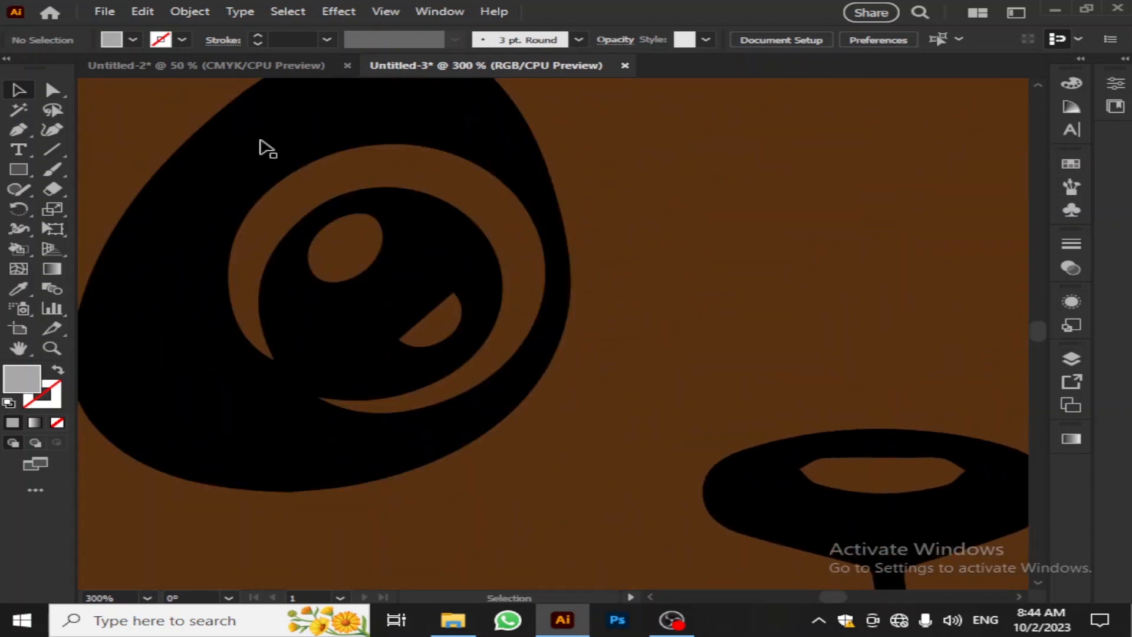
pyautogui.click(65, 90)
pyautogui.click(397, 177)
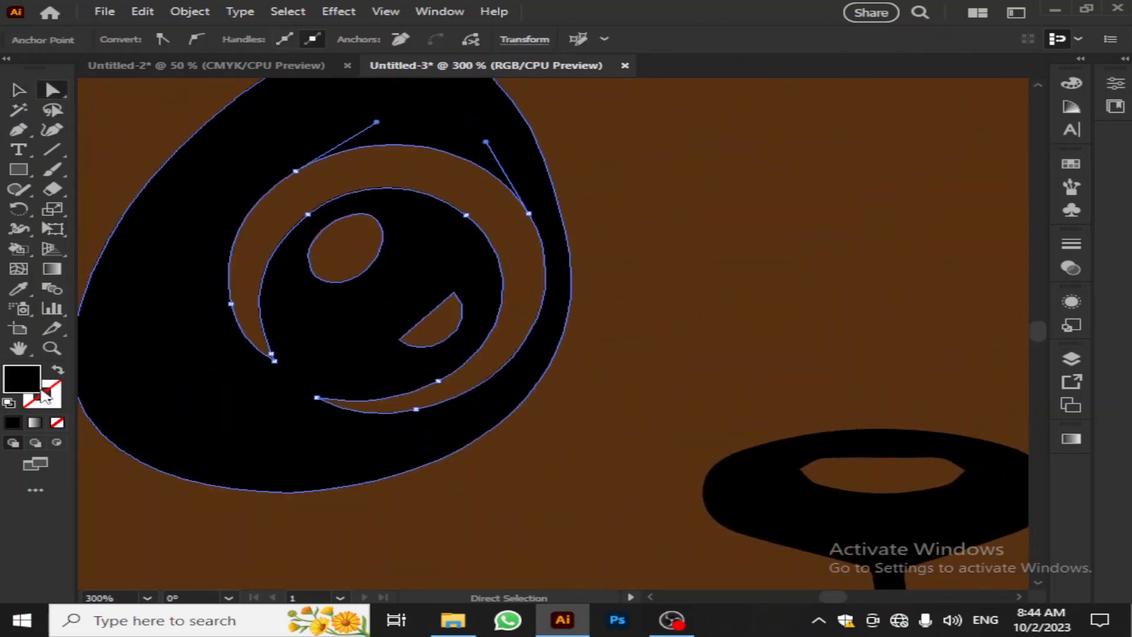
pyautogui.doubleClick(23, 379)
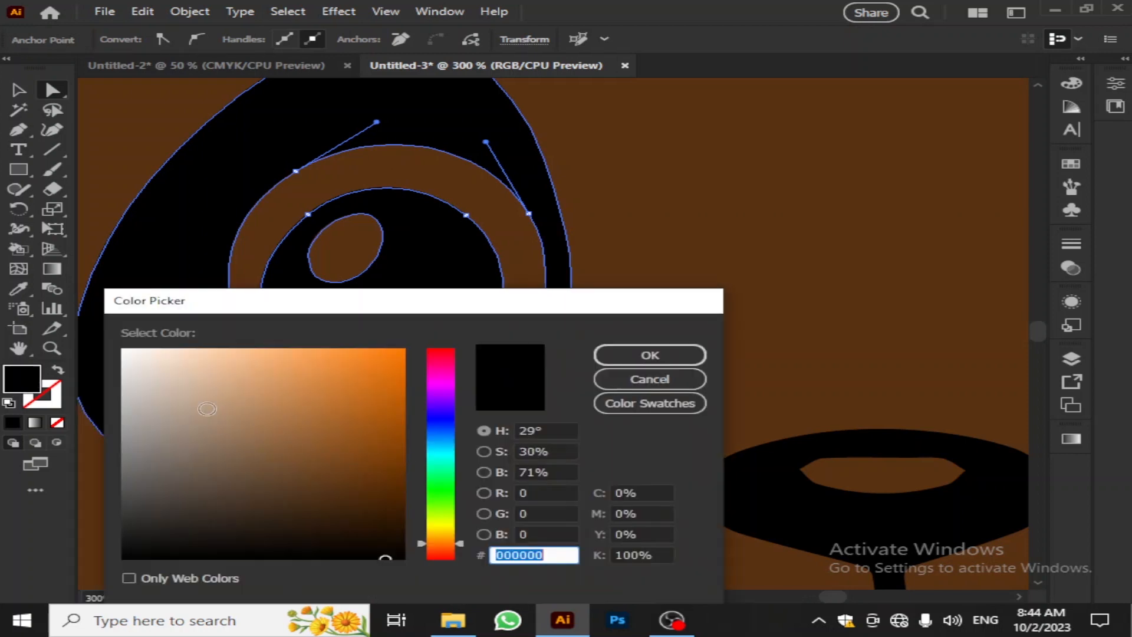
pyautogui.moveTo(207, 409); pyautogui.dragTo(75, 390)
pyautogui.press('Return')
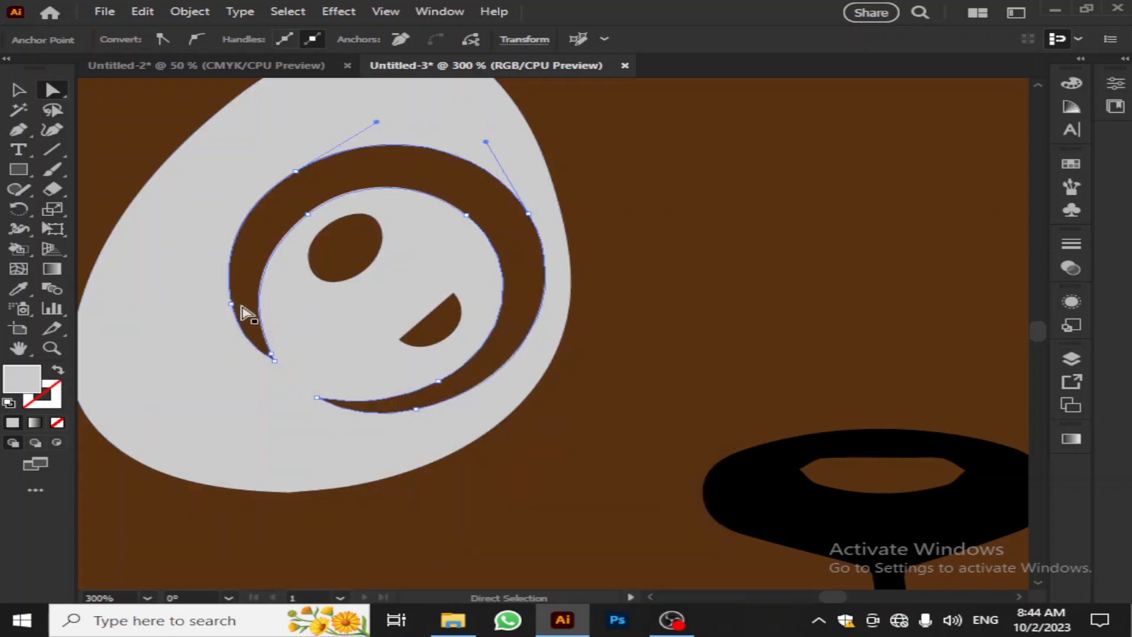
pyautogui.hotkey('ctrl', 'z')
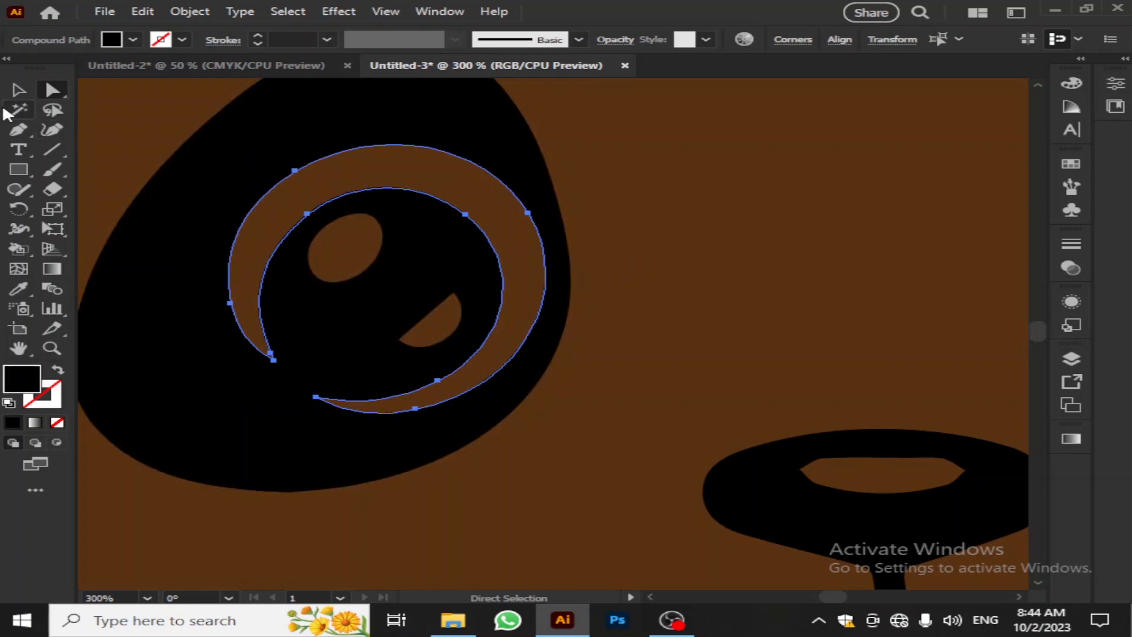
# Draw a closed polygon with the Pen tool inside the left eye patch, covering the eye ring, pupil and highlights
pyautogui.click(308, 145)
pyautogui.click(137, 258)
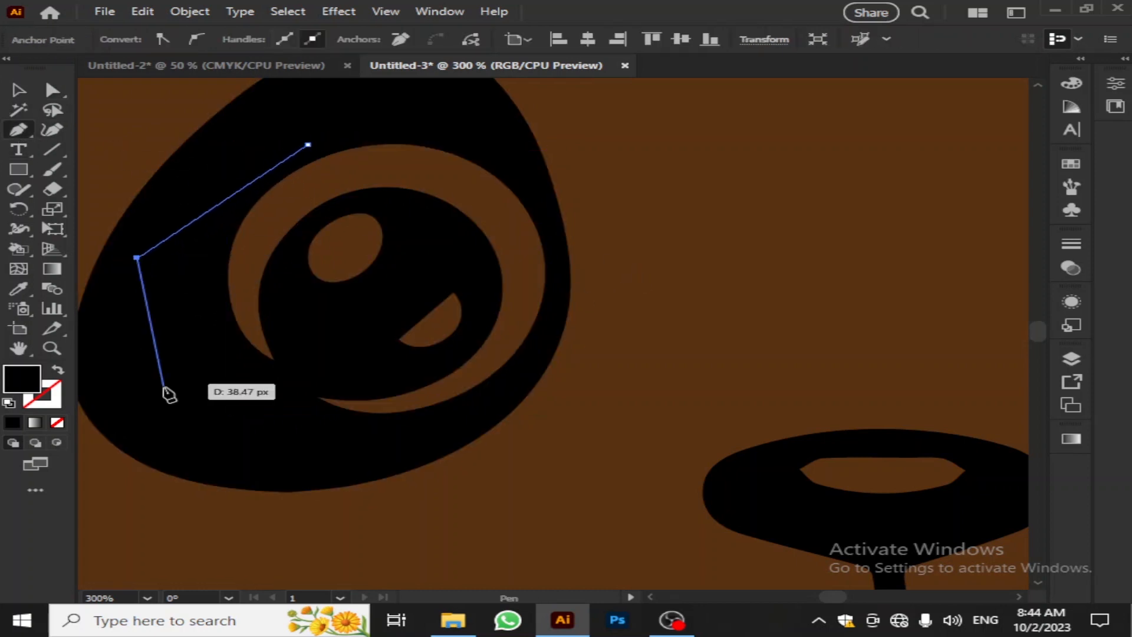
pyautogui.click(169, 393)
pyautogui.click(321, 456)
pyautogui.click(499, 405)
pyautogui.click(551, 311)
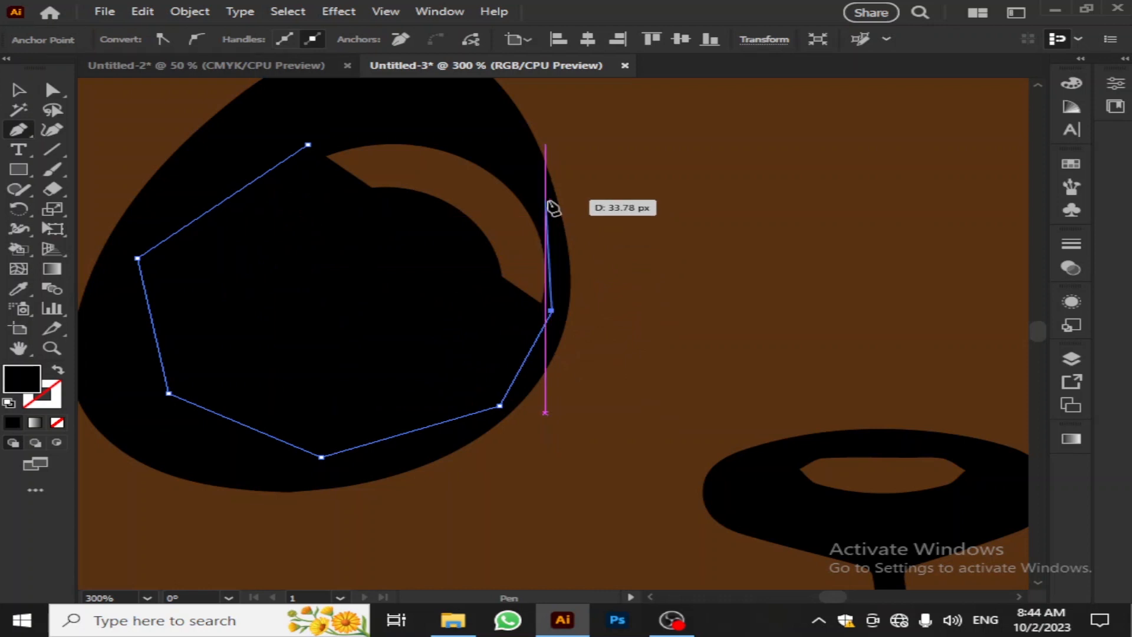
pyautogui.click(545, 211)
pyautogui.click(513, 147)
pyautogui.click(366, 106)
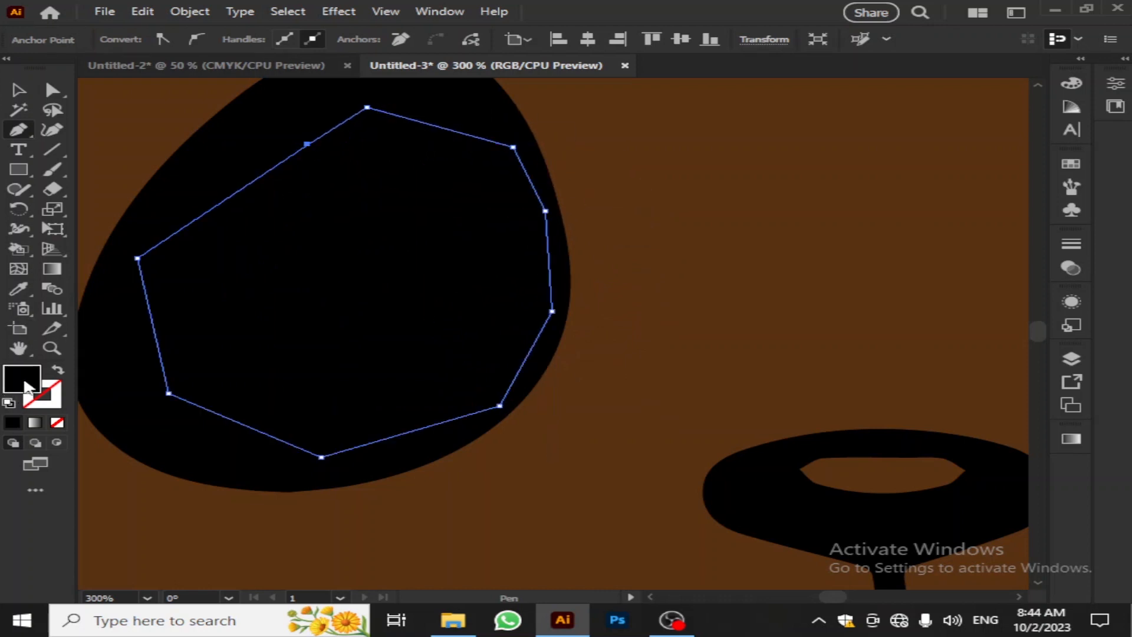
# Give the polygon over the left eye a light grey fill
pyautogui.doubleClick(26, 389)
pyautogui.moveTo(127, 362); pyautogui.dragTo(83, 367)
pyautogui.click(649, 354)
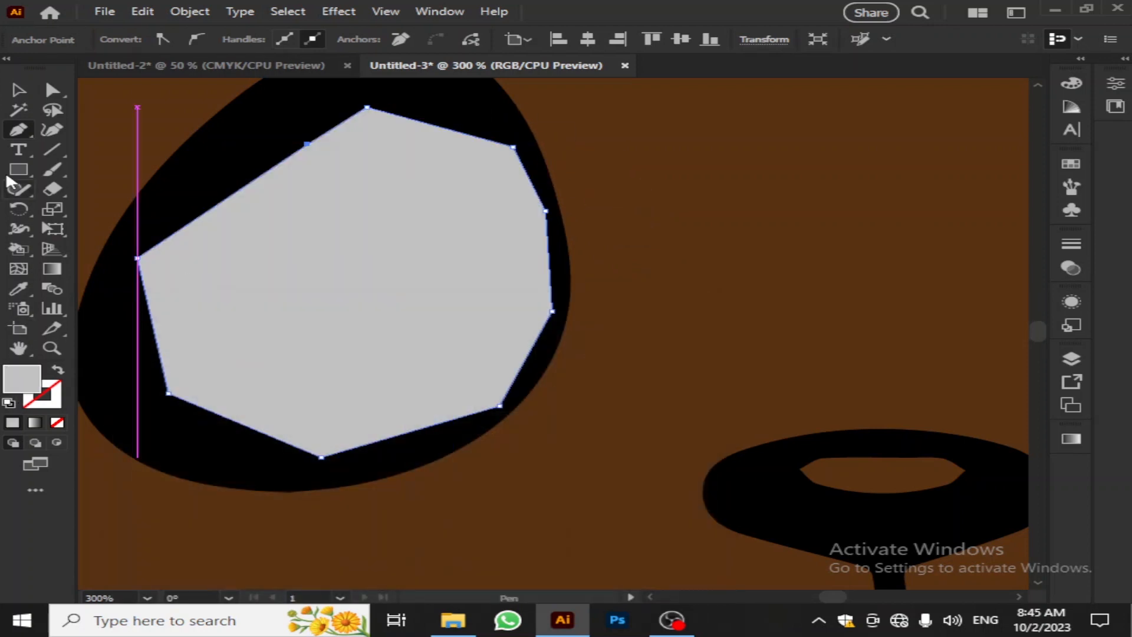
# Try bringing the whole panda group to the front and sending it to the back of the grey polygon
pyautogui.click(100, 298)
pyautogui.rightClick(100, 298)
pyautogui.moveTo(202, 519)
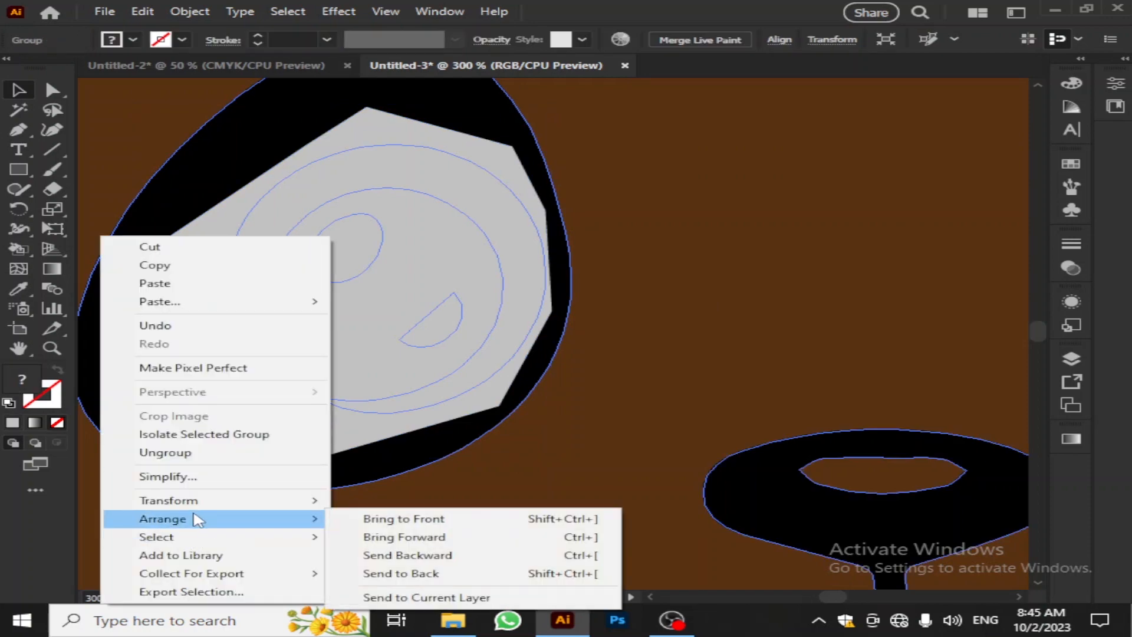
pyautogui.click(480, 534)
pyautogui.rightClick(391, 443)
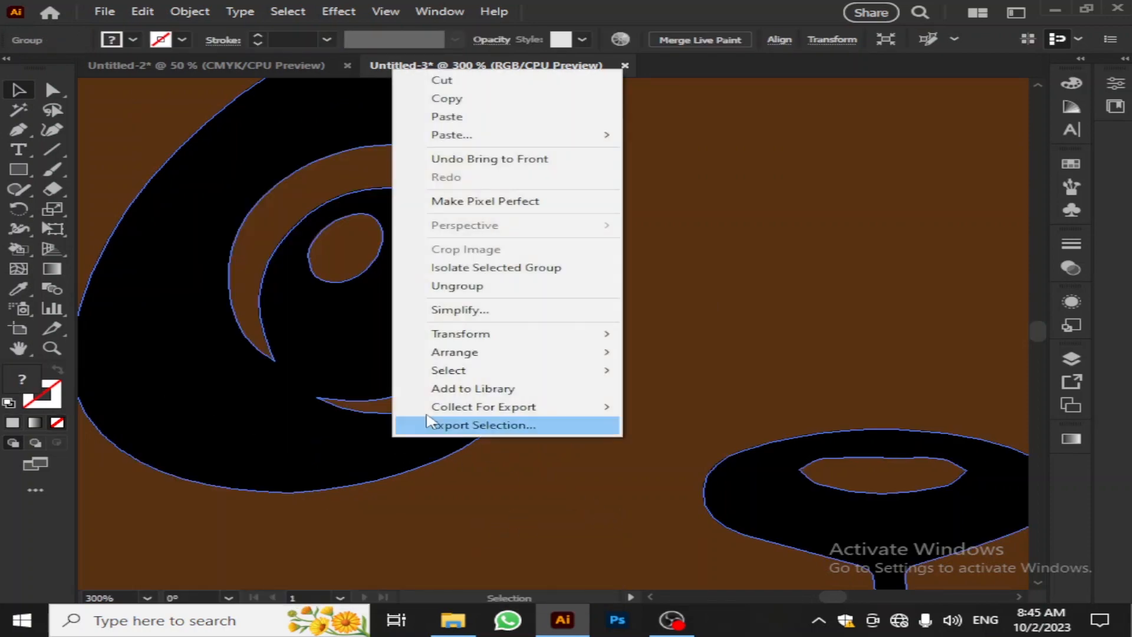
pyautogui.moveTo(430, 349)
pyautogui.click(766, 407)
# Try to place the grey polygon behind the eye patch by sending it backward, and bring it forward again
pyautogui.rightClick(204, 401)
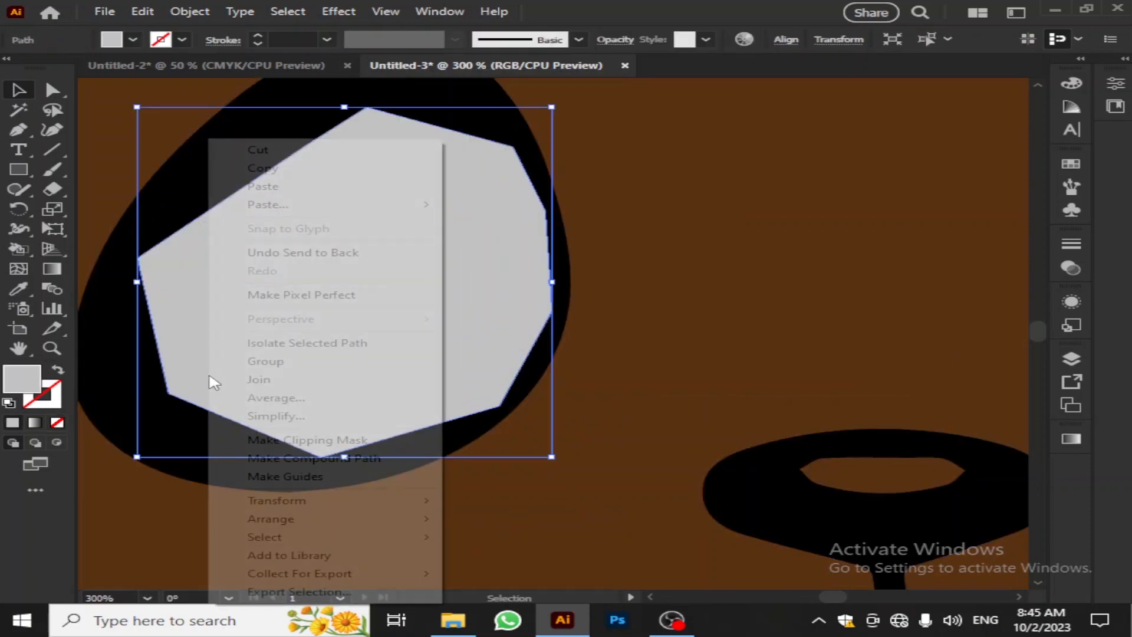
pyautogui.moveTo(304, 525)
pyautogui.click(634, 554)
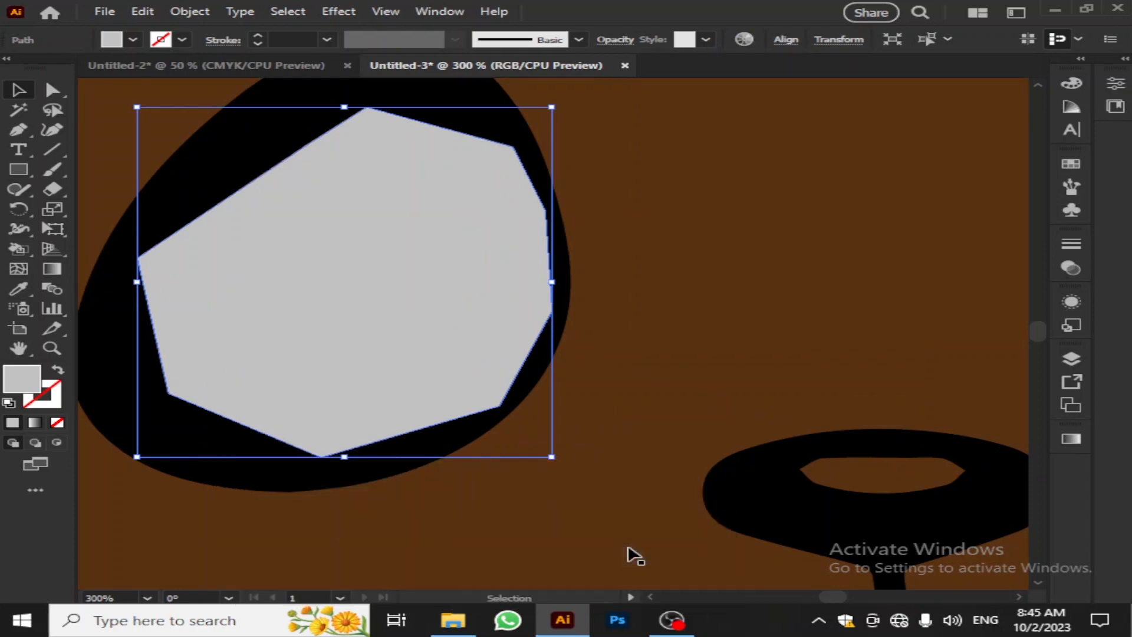
pyautogui.rightClick(424, 554)
pyautogui.moveTo(519, 518)
pyautogui.click(777, 557)
pyautogui.rightClick(439, 336)
pyautogui.moveTo(560, 521)
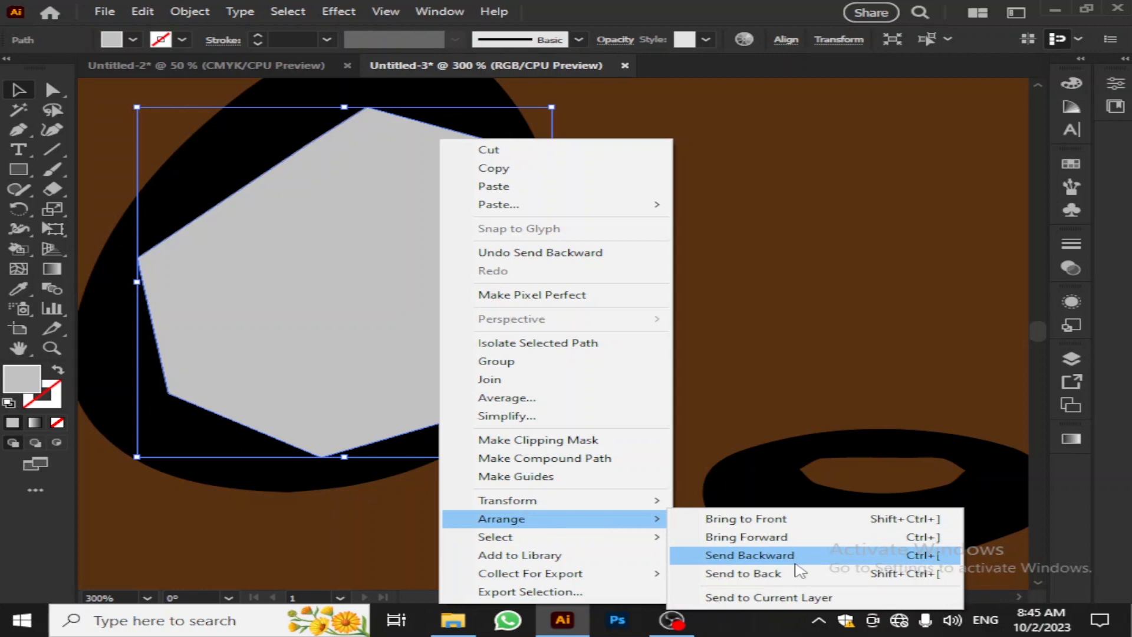
pyautogui.click(795, 562)
pyautogui.hotkey('ctrl', '[')
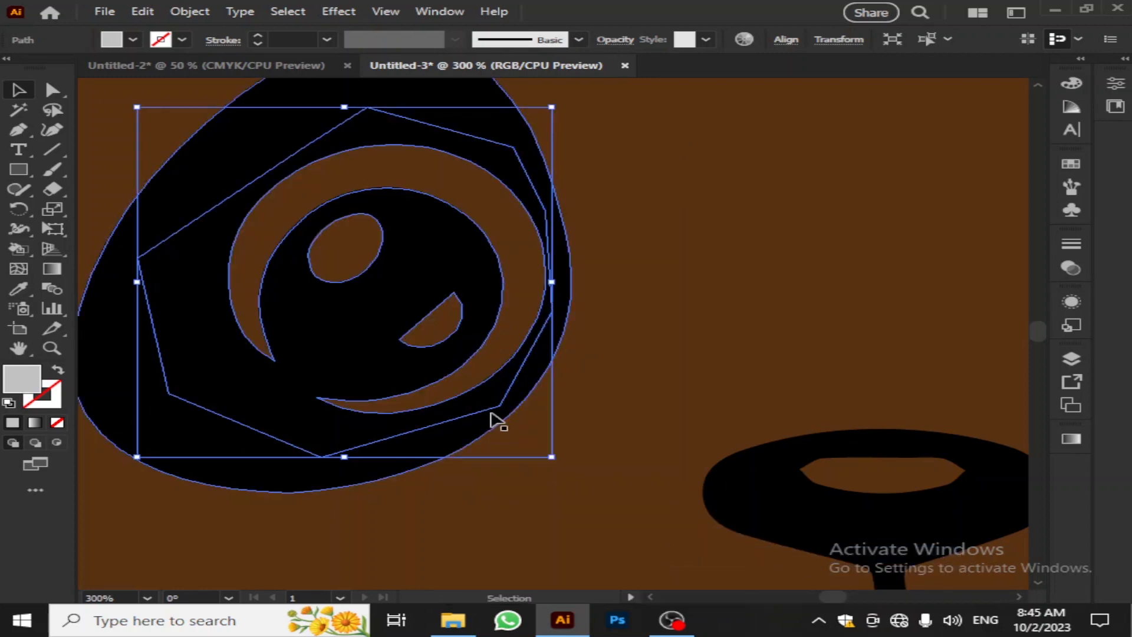
pyautogui.hotkey('ctrl', ']')
# Ungroup the panda artwork so its parts can be arranged separately
pyautogui.click(527, 384)
pyautogui.click(230, 377)
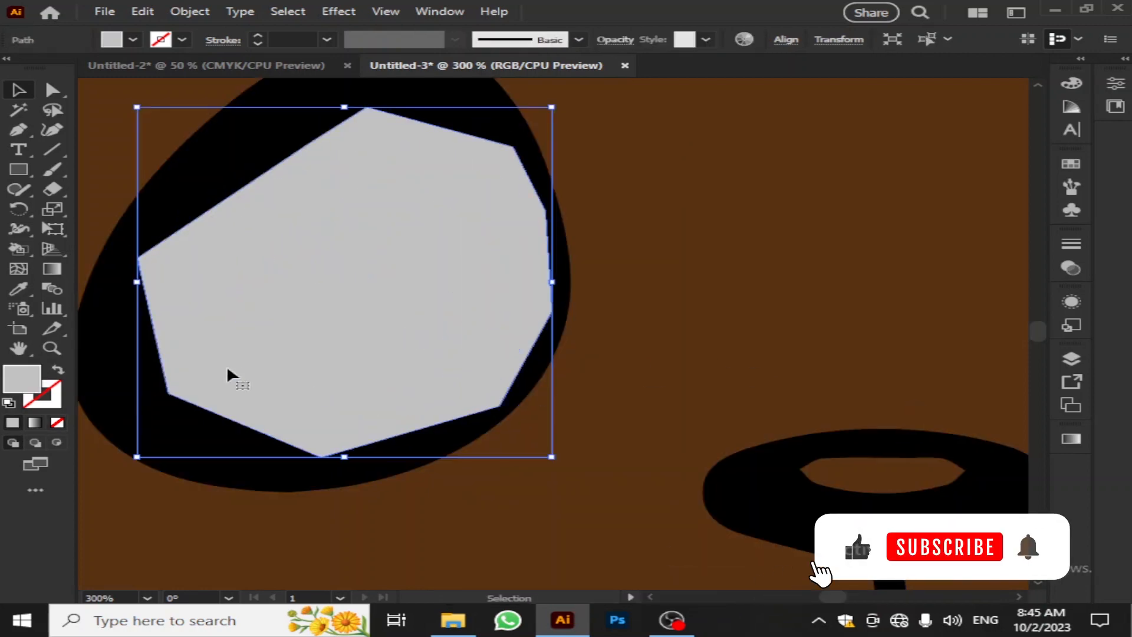
pyautogui.scroll(-2, 227, 377)
pyautogui.hscroll(-4, 412, 366)
pyautogui.rightClick(366, 377)
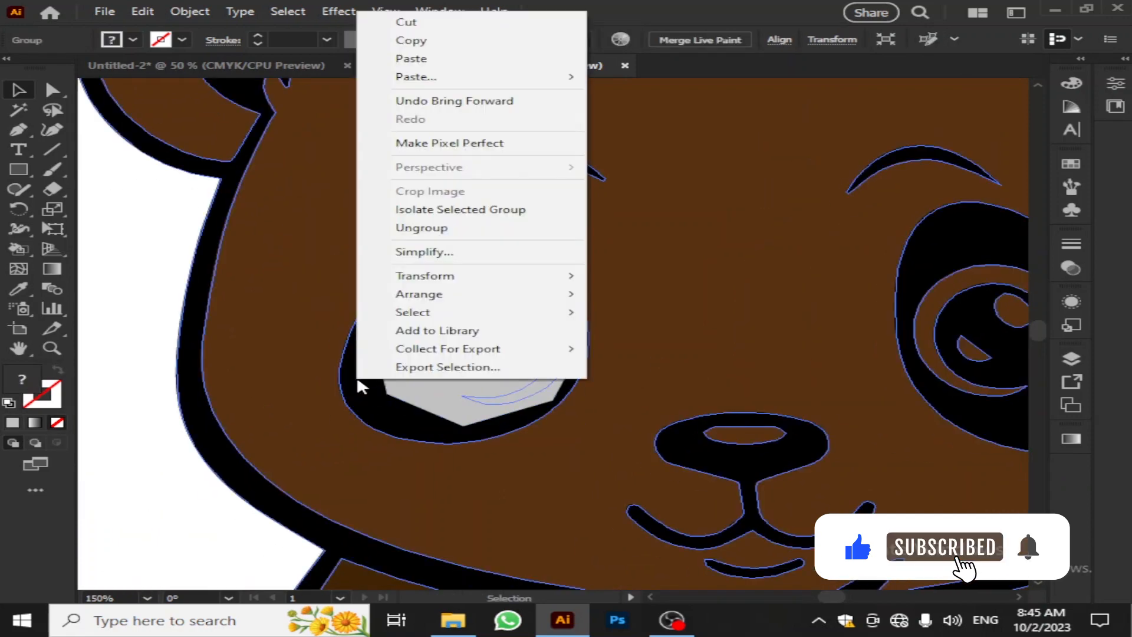
pyautogui.click(422, 228)
# Arrange the black left eye patch in front of the light grey polygon
pyautogui.rightClick(362, 387)
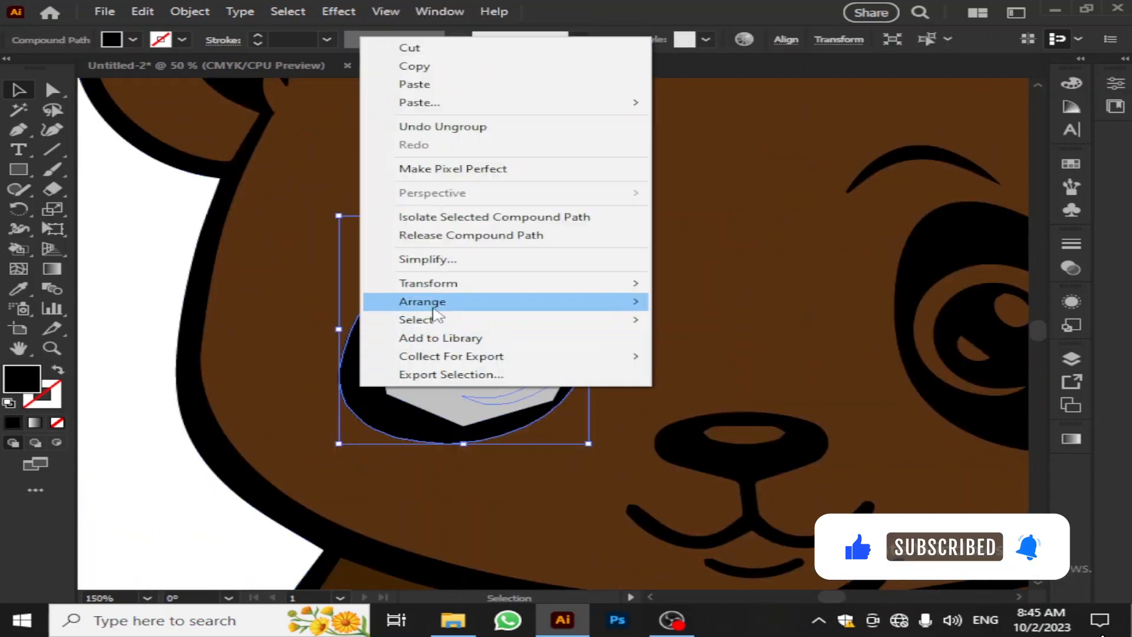
pyautogui.moveTo(566, 301)
pyautogui.click(773, 356)
pyautogui.click(157, 293)
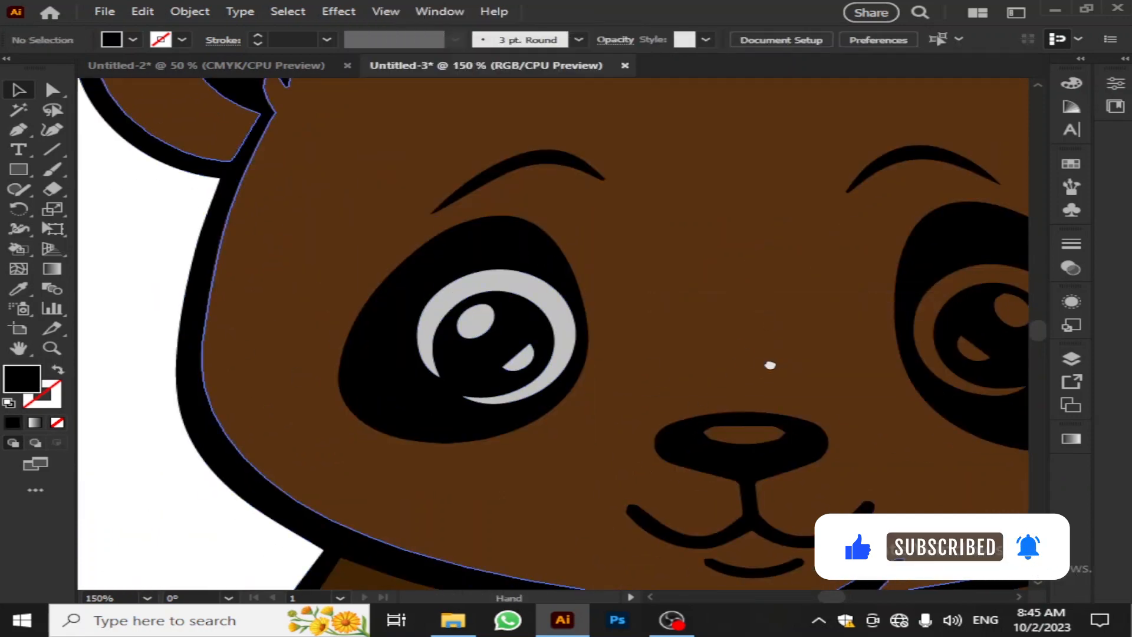
# Duplicate the light grey polygon onto the right eye and bring the black right eye patch in front of it
pyautogui.moveTo(771, 363); pyautogui.dragTo(565, 372)
pyautogui.click(341, 305)
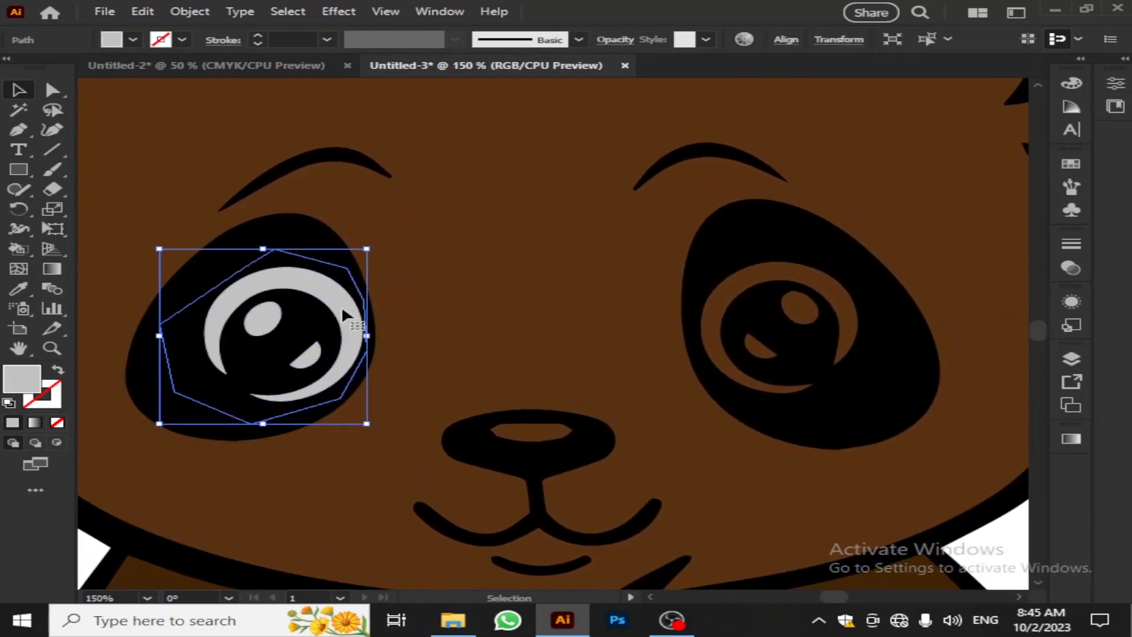
pyautogui.moveTo(347, 313); pyautogui.dragTo(880, 302)
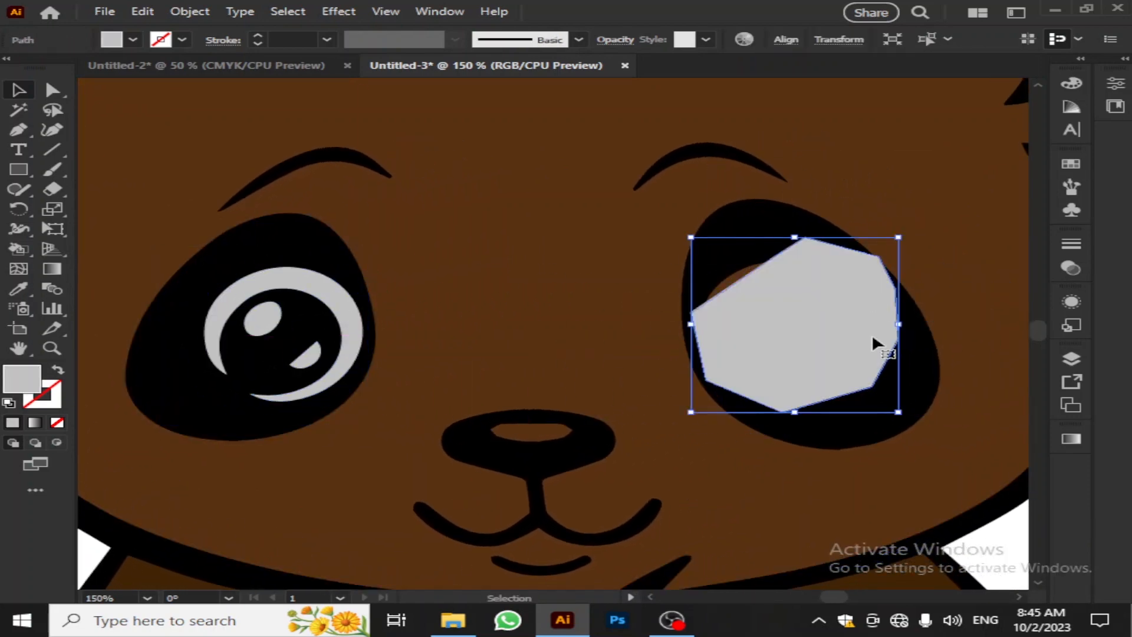
pyautogui.rightClick(768, 214)
pyautogui.moveTo(872, 477)
pyautogui.click(716, 540)
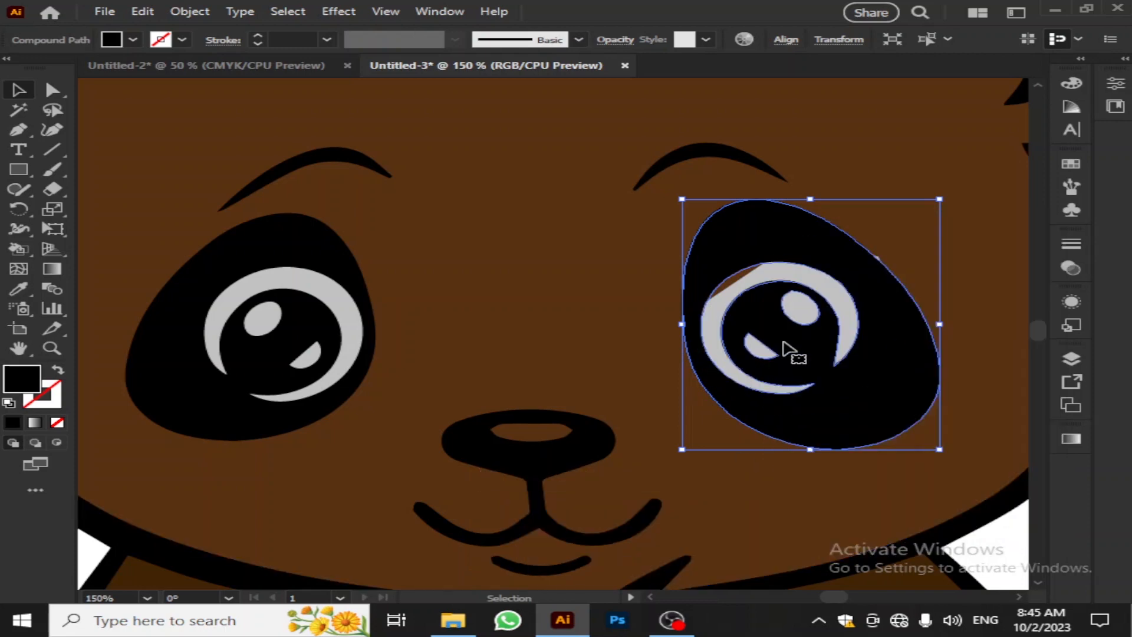
# Reshape the right grey polygon's upper-left edge outward so it fills the brown gap in the eye ring
pyautogui.press('a')
pyautogui.moveTo(776, 255)
pyautogui.mouseDown()
pyautogui.moveTo(763, 238)
pyautogui.moveTo(771, 245)
pyautogui.mouseUp()
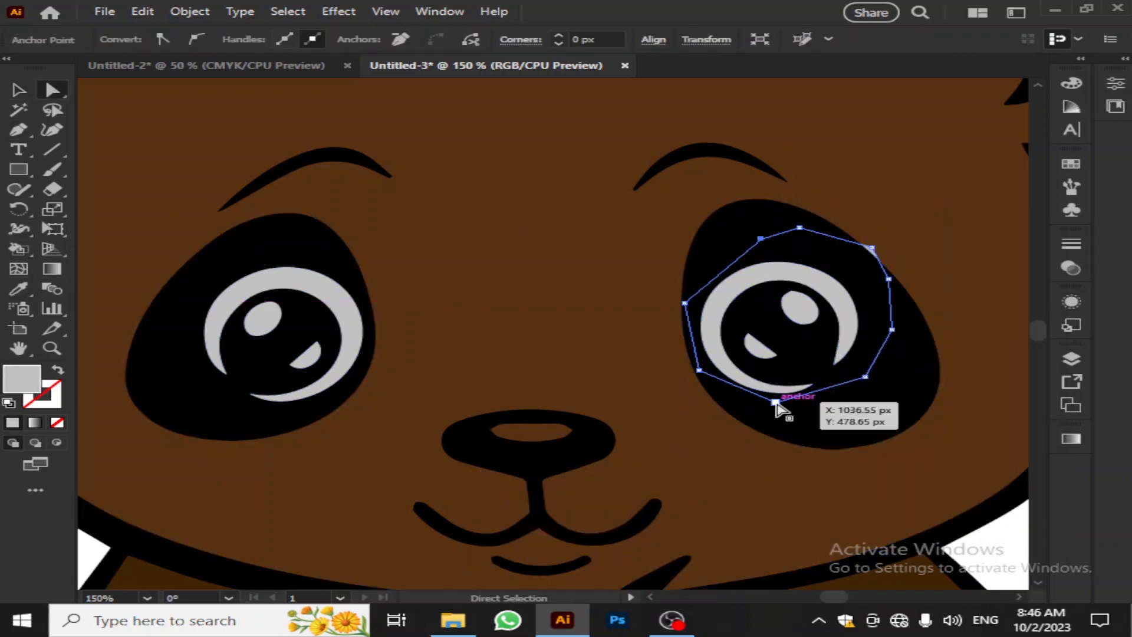
pyautogui.click(993, 444)
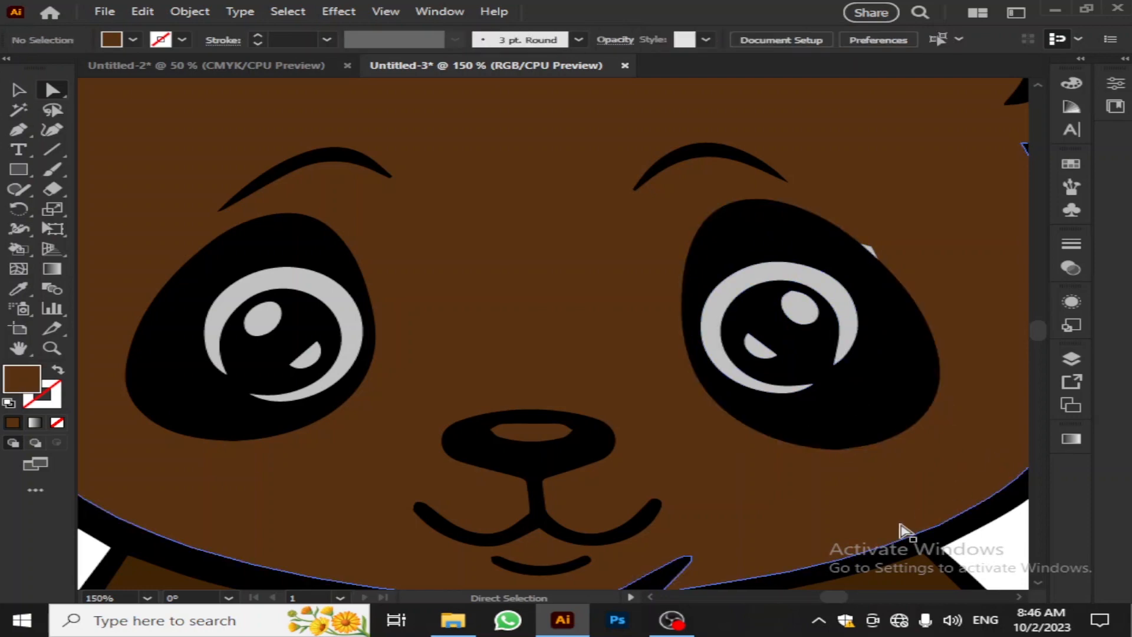
# Pull in the right grey polygon's upper-right corner so it no longer sticks out past the black eye patch
pyautogui.scroll(-3, 730, 439)
pyautogui.moveTo(820, 469); pyautogui.dragTo(685, 320)
pyautogui.scroll(-1, 692, 478)
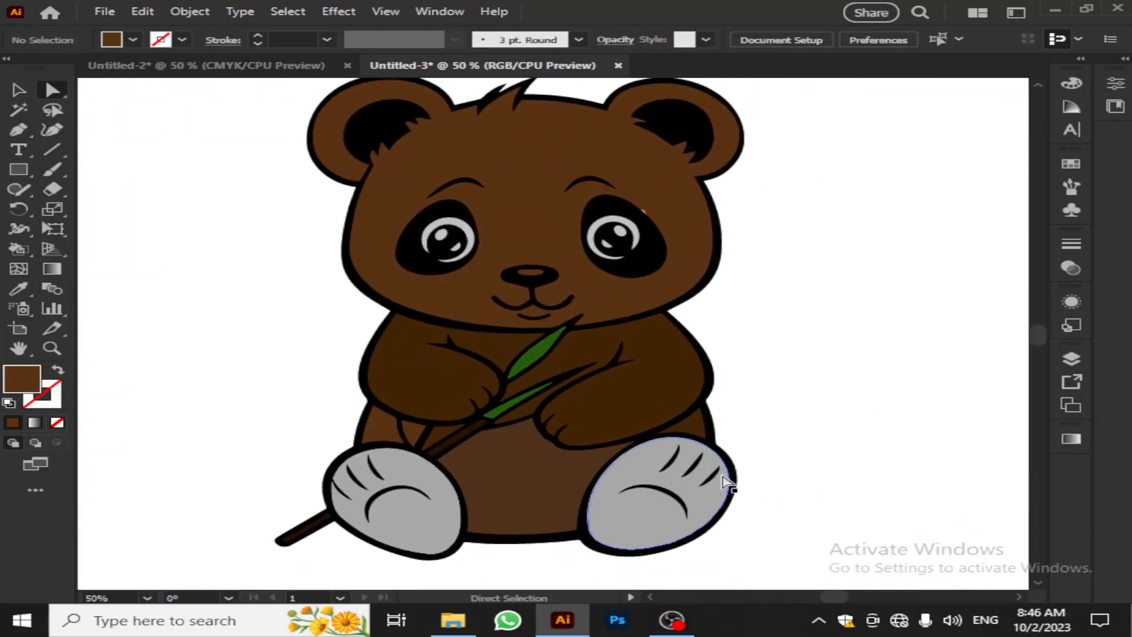
pyautogui.scroll(5, 730, 484)
pyautogui.click(684, 215)
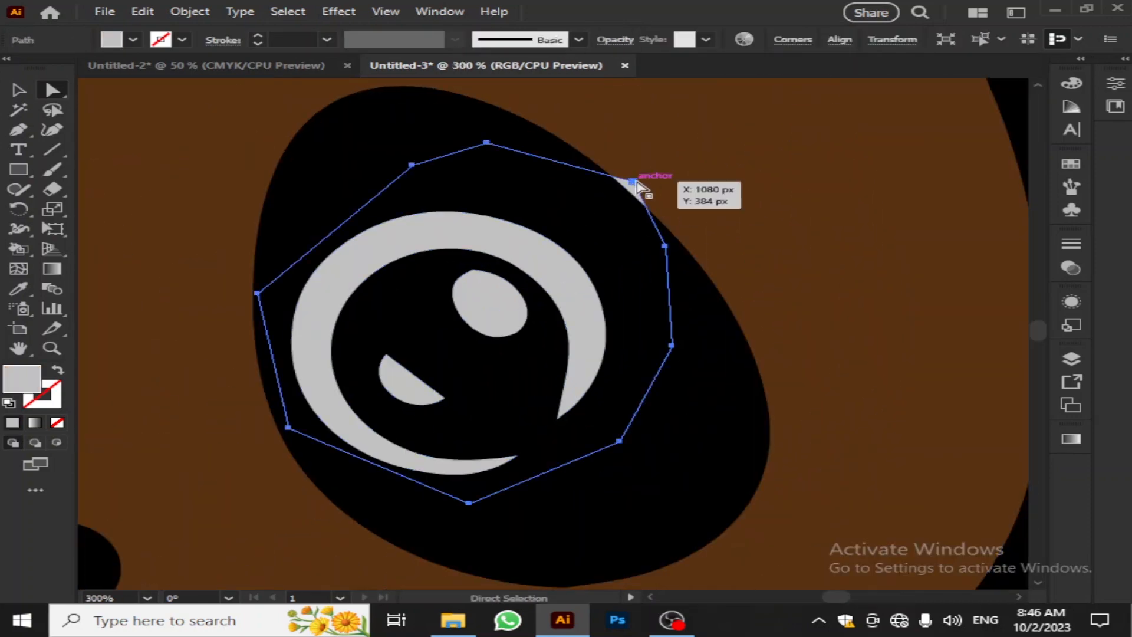
pyautogui.moveTo(636, 183); pyautogui.dragTo(623, 221)
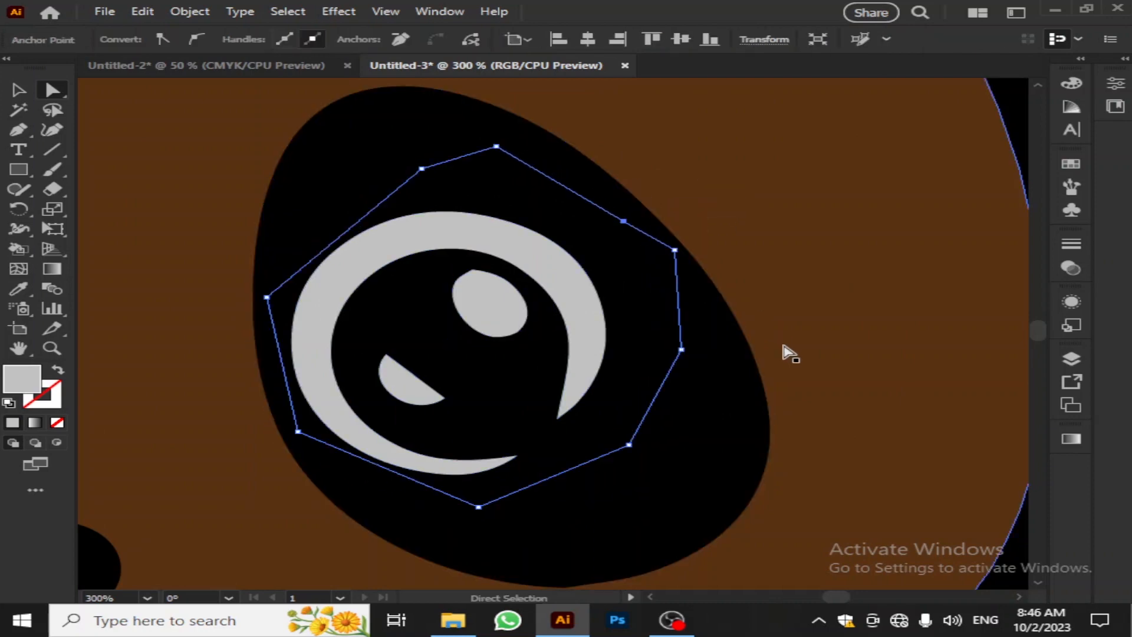
pyautogui.scroll(-3, 788, 354)
pyautogui.moveTo(761, 480); pyautogui.dragTo(695, 370)
pyautogui.click(935, 414)
pyautogui.scroll(-2, 935, 415)
pyautogui.moveTo(832, 518); pyautogui.dragTo(674, 416)
pyautogui.scroll(-2, 809, 439)
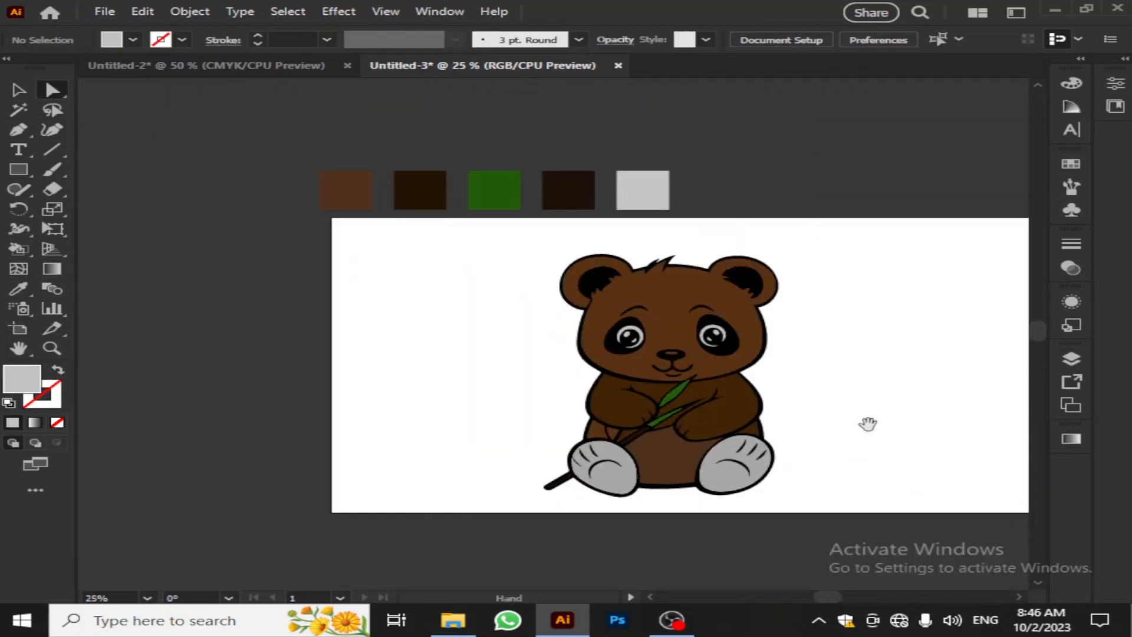
pyautogui.moveTo(868, 423); pyautogui.dragTo(727, 420)
pyautogui.scroll(1, 695, 414)
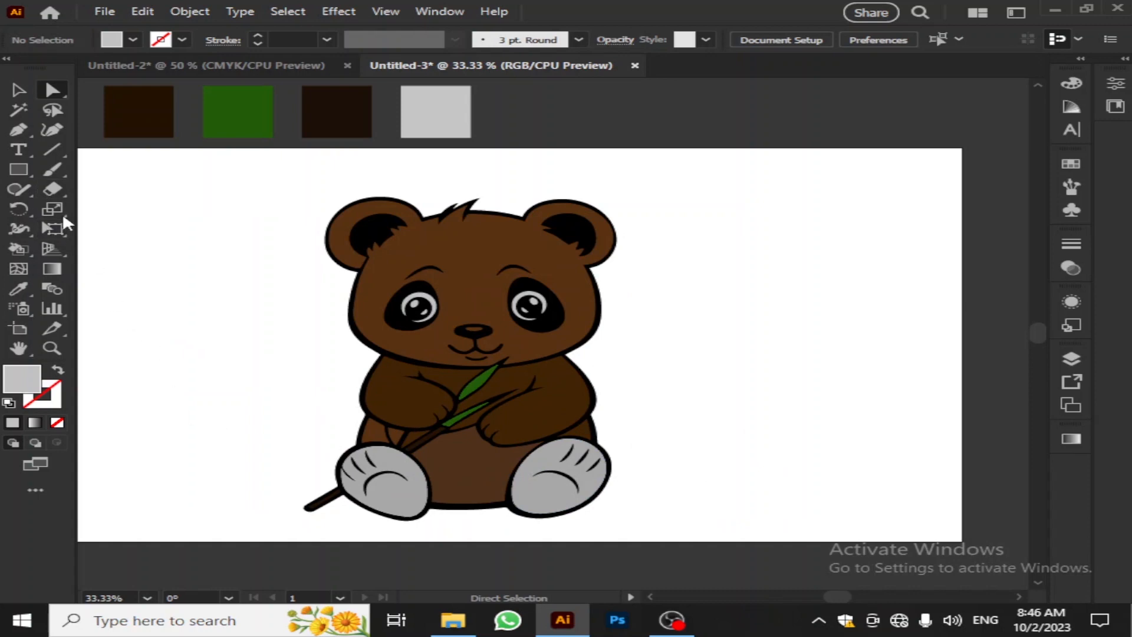
pyautogui.moveTo(277, 346); pyautogui.dragTo(312, 365)
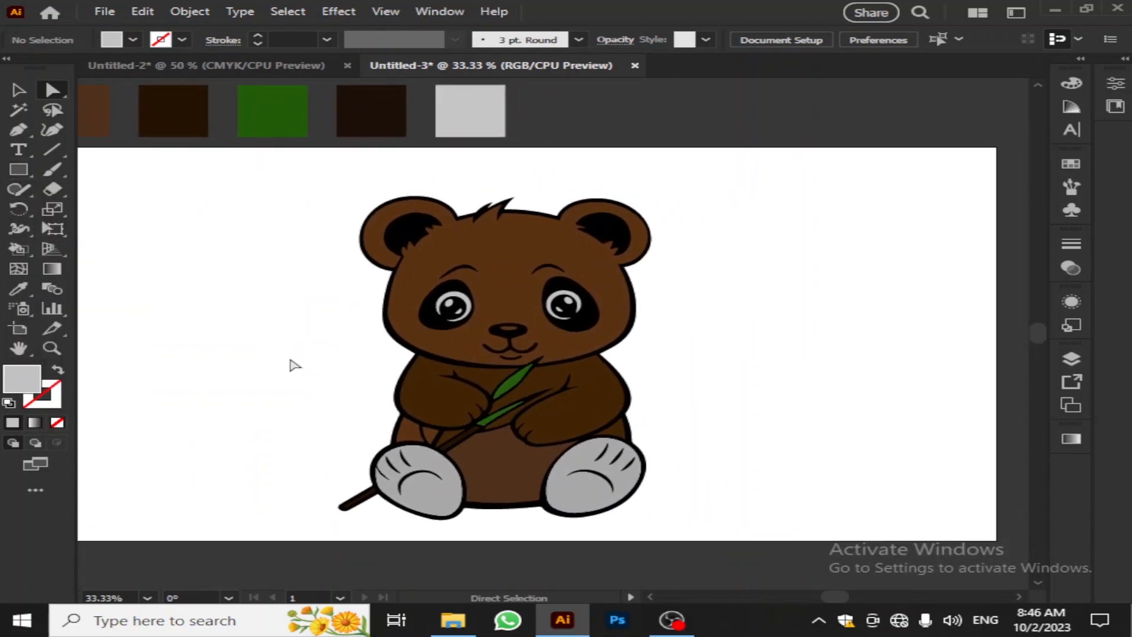
pyautogui.click(105, 11)
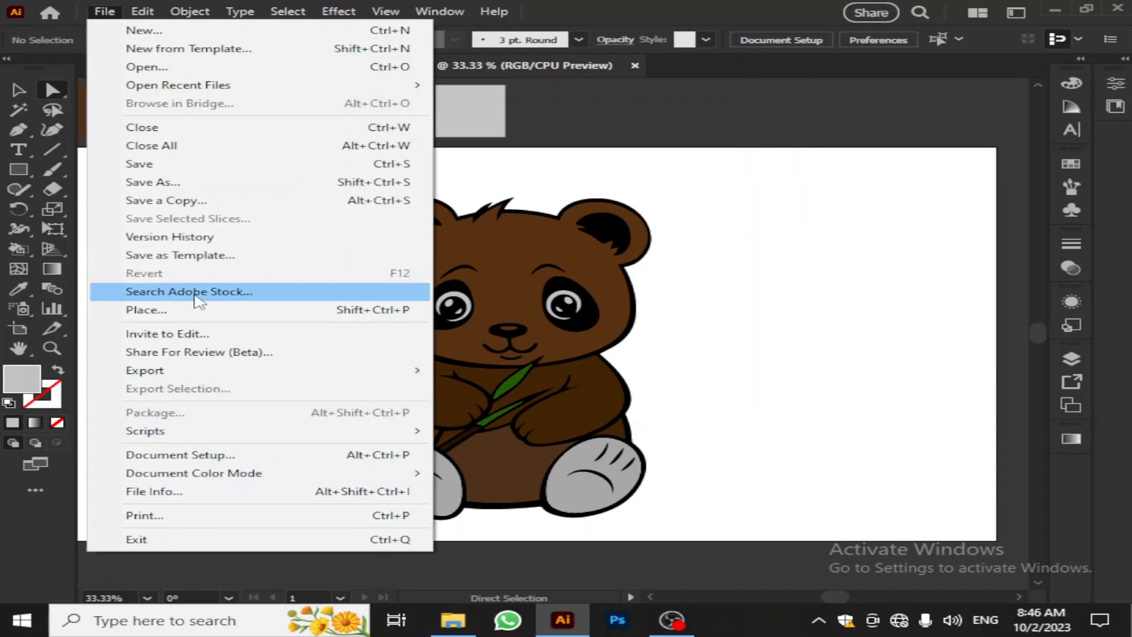
pyautogui.click(176, 308)
pyautogui.scroll(-5, 139, 286)
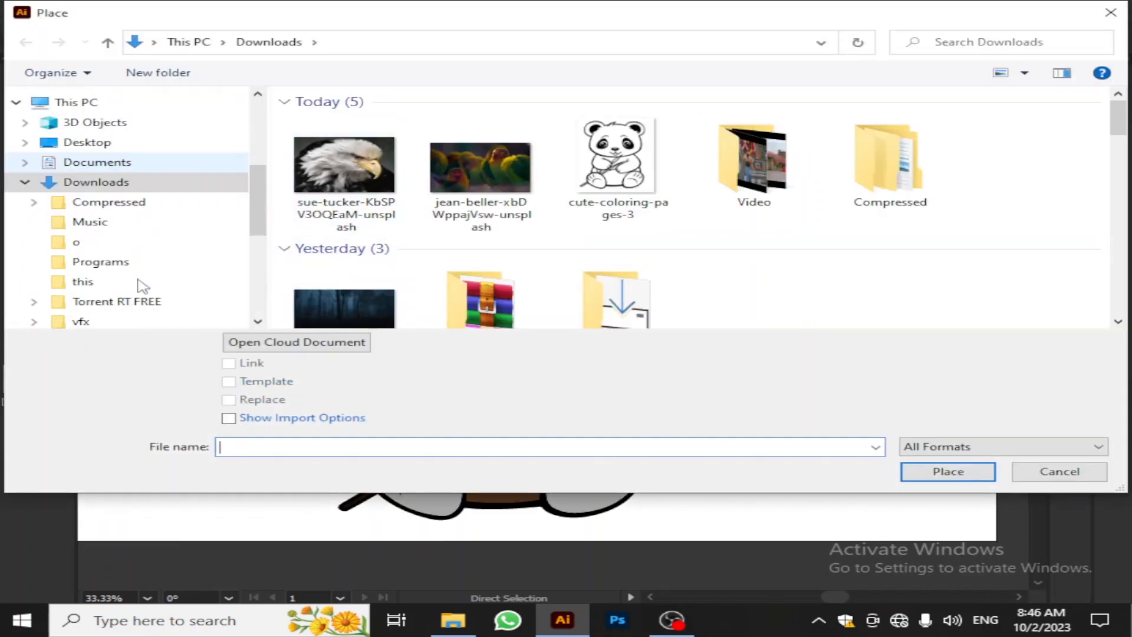
pyautogui.scroll(-3, 144, 289)
pyautogui.click(168, 254)
pyautogui.scroll(-2, 481, 260)
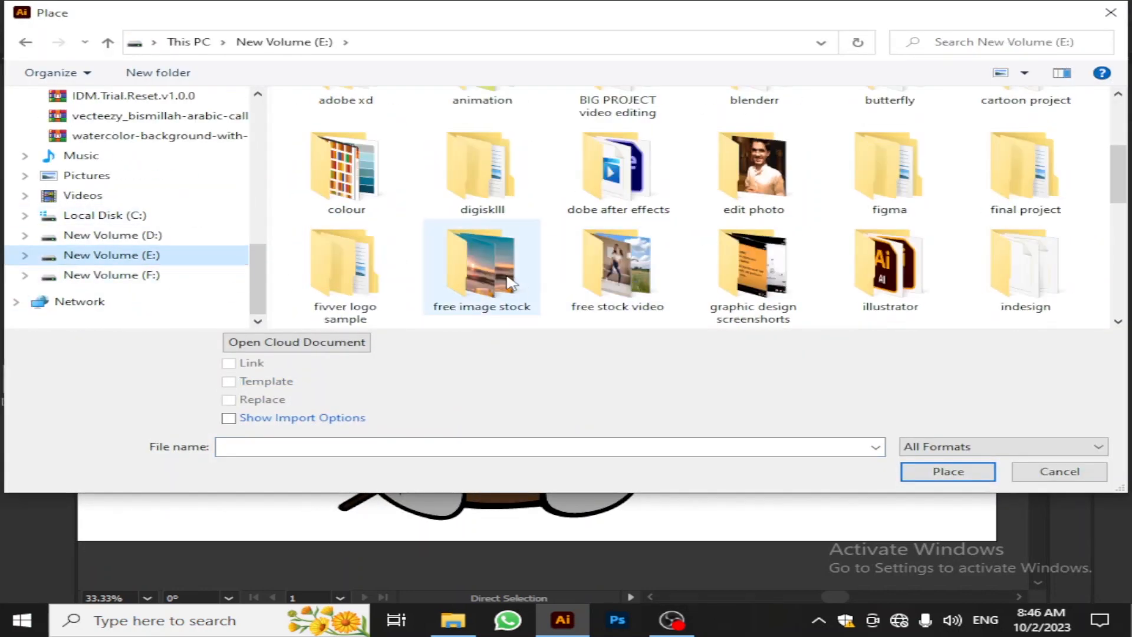
pyautogui.doubleClick(481, 259)
pyautogui.moveTo(1118, 132); pyautogui.dragTo(1066, 126)
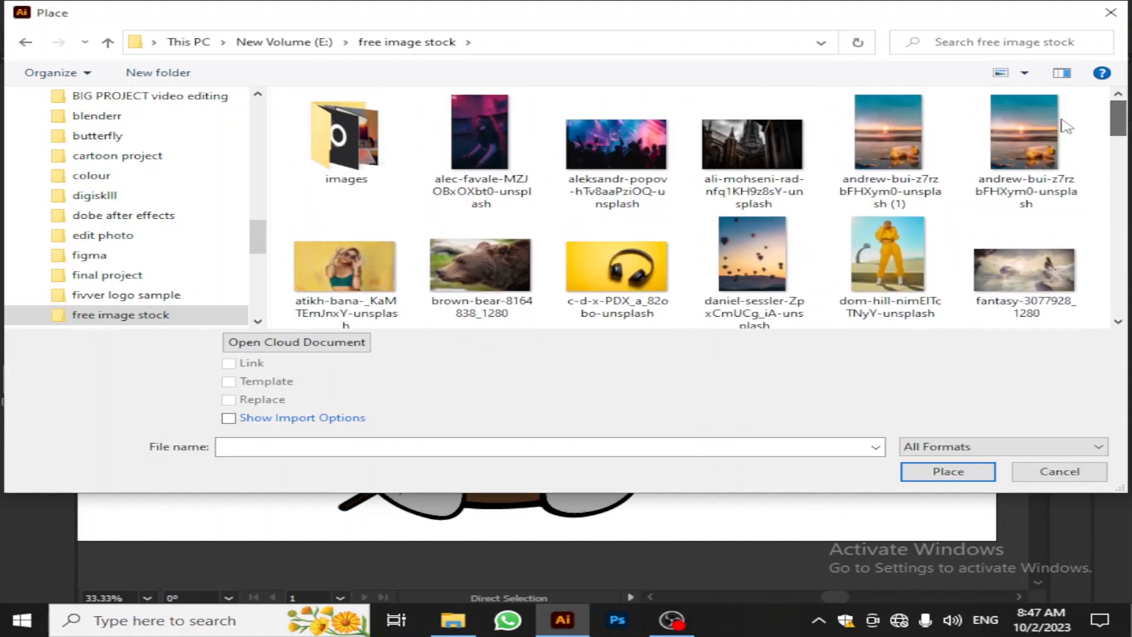
pyautogui.scroll(10, 177, 195)
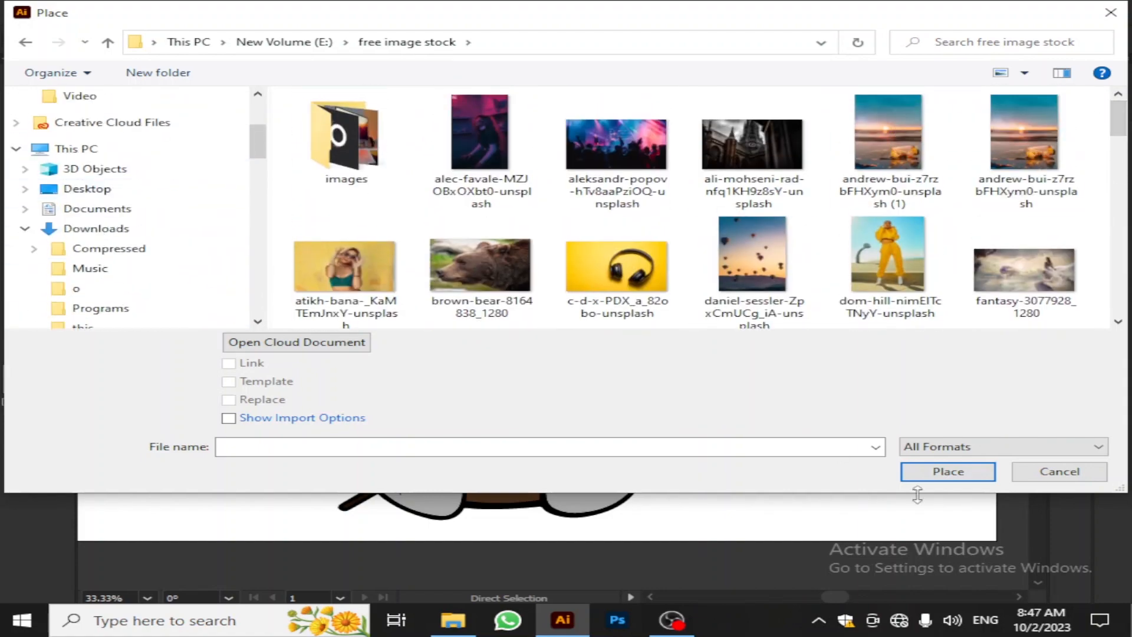
pyautogui.click(1059, 471)
# Draw a wide flat ellipse across the panda's feet and fill it with black (000000)
pyautogui.moveTo(631, 380); pyautogui.dragTo(671, 372)
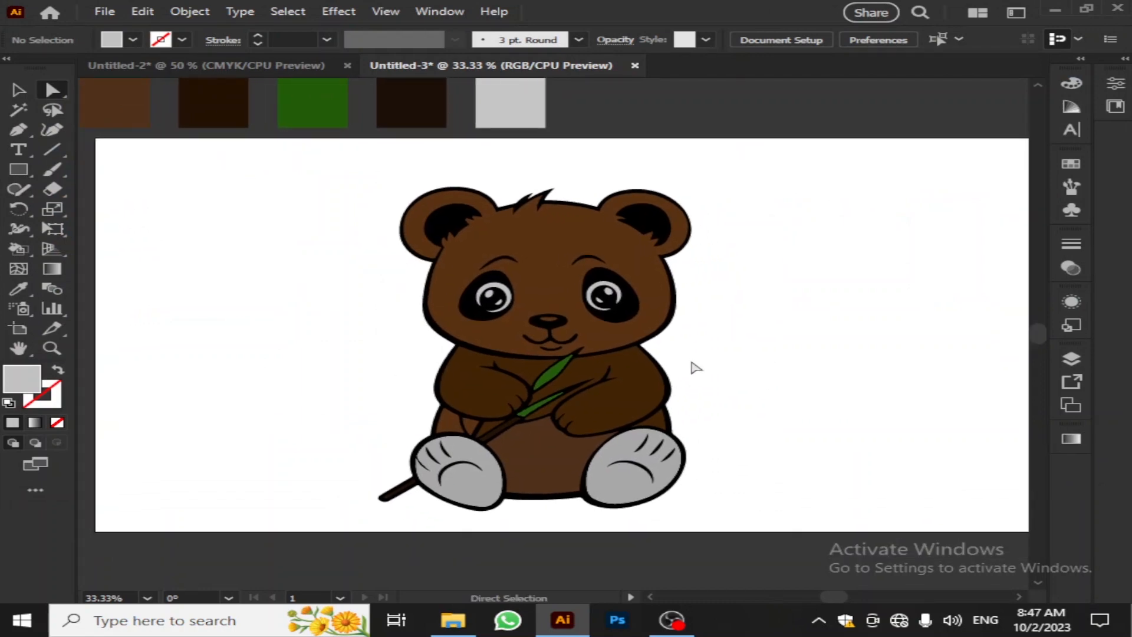
pyautogui.click(19, 170)
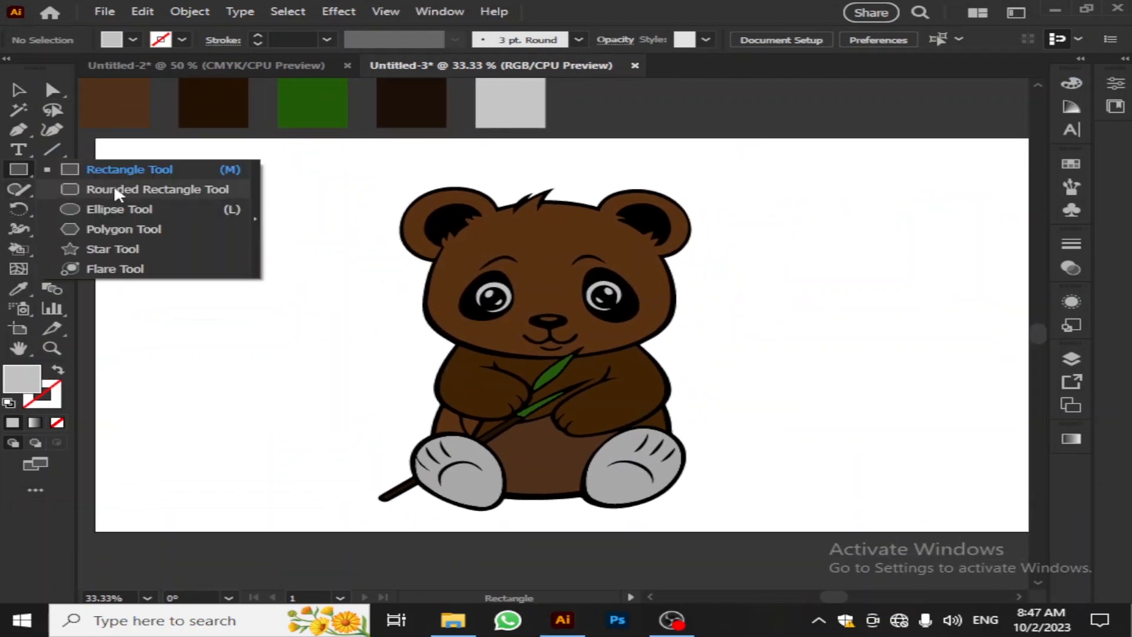
pyautogui.click(127, 210)
pyautogui.moveTo(288, 441)
pyautogui.mouseDown()
pyautogui.moveTo(672, 501)
pyautogui.moveTo(648, 506)
pyautogui.mouseUp()
pyautogui.doubleClick(18, 386)
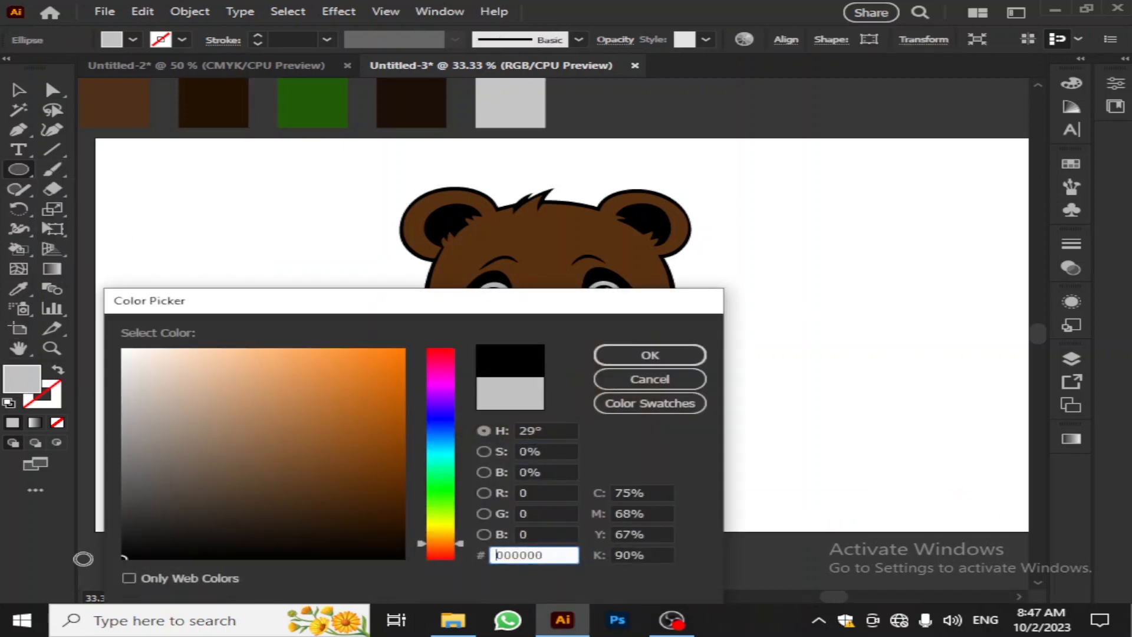
pyautogui.click(613, 357)
# Apply a Feather effect to the black ellipse to soften its edges
pyautogui.click(338, 11)
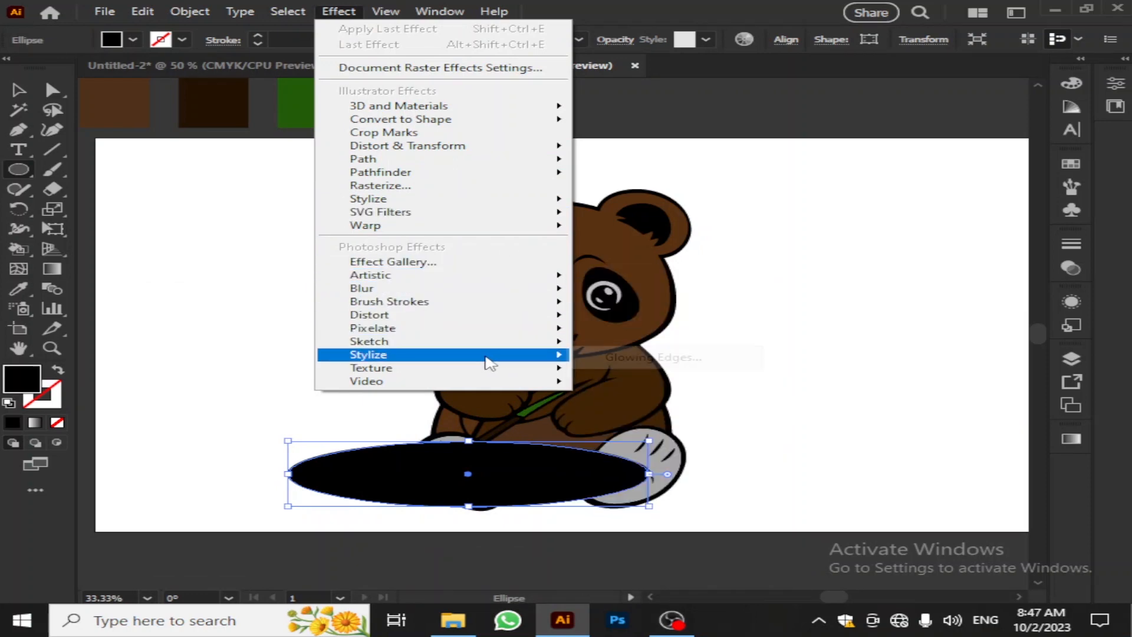
pyautogui.moveTo(477, 307)
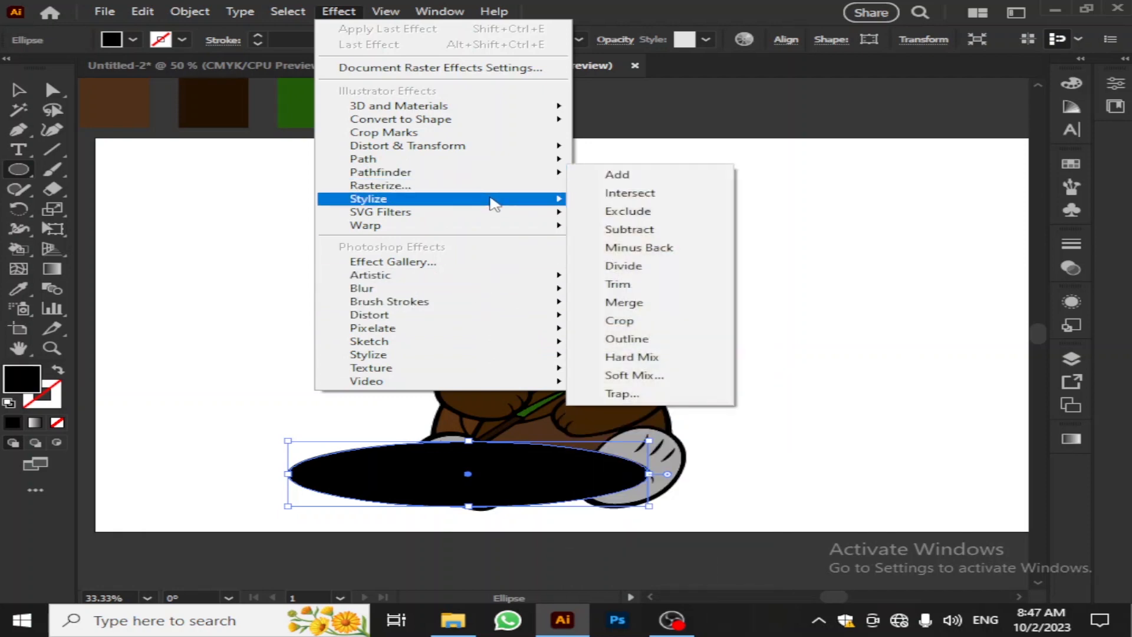
pyautogui.moveTo(489, 200)
pyautogui.click(694, 221)
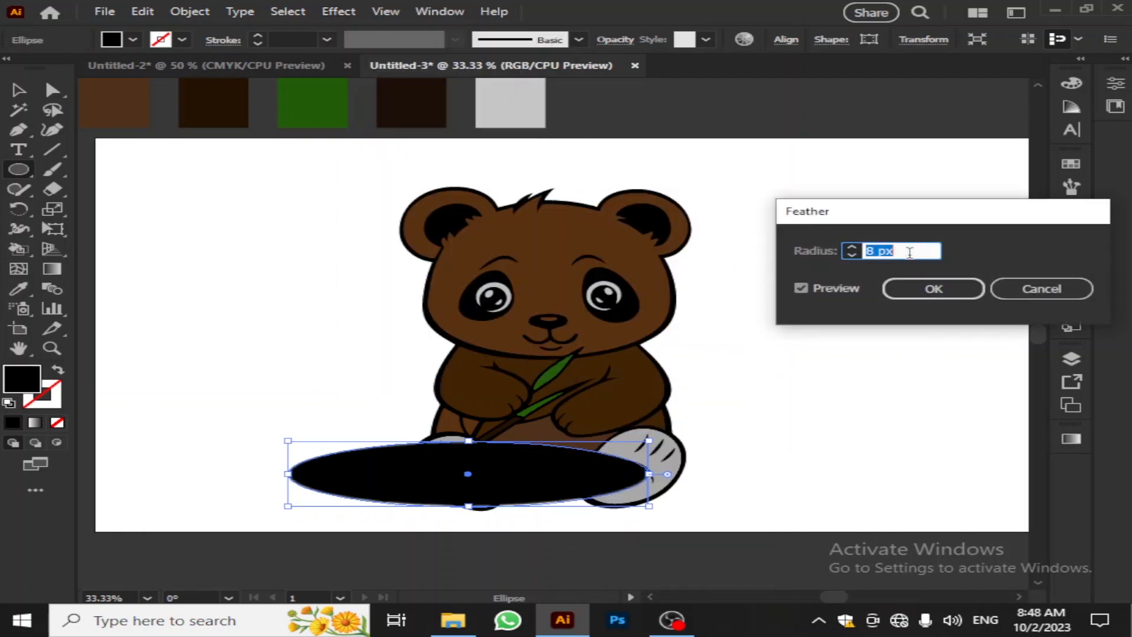
pyautogui.press('Return')
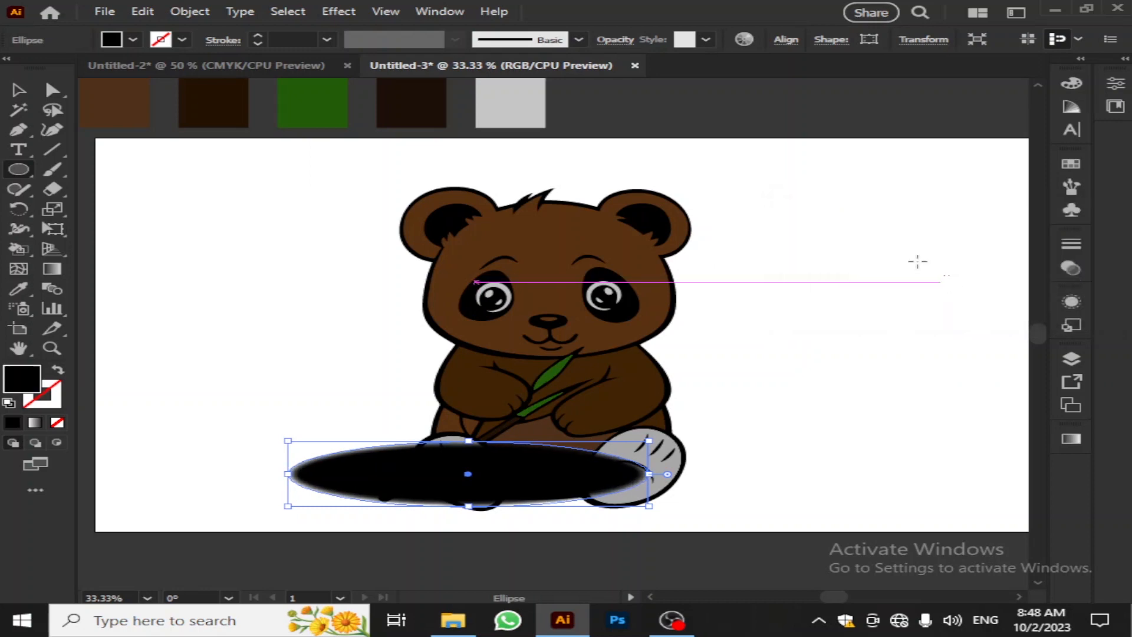
# Set the feathered ellipse's opacity to 74%
pyautogui.click(613, 38)
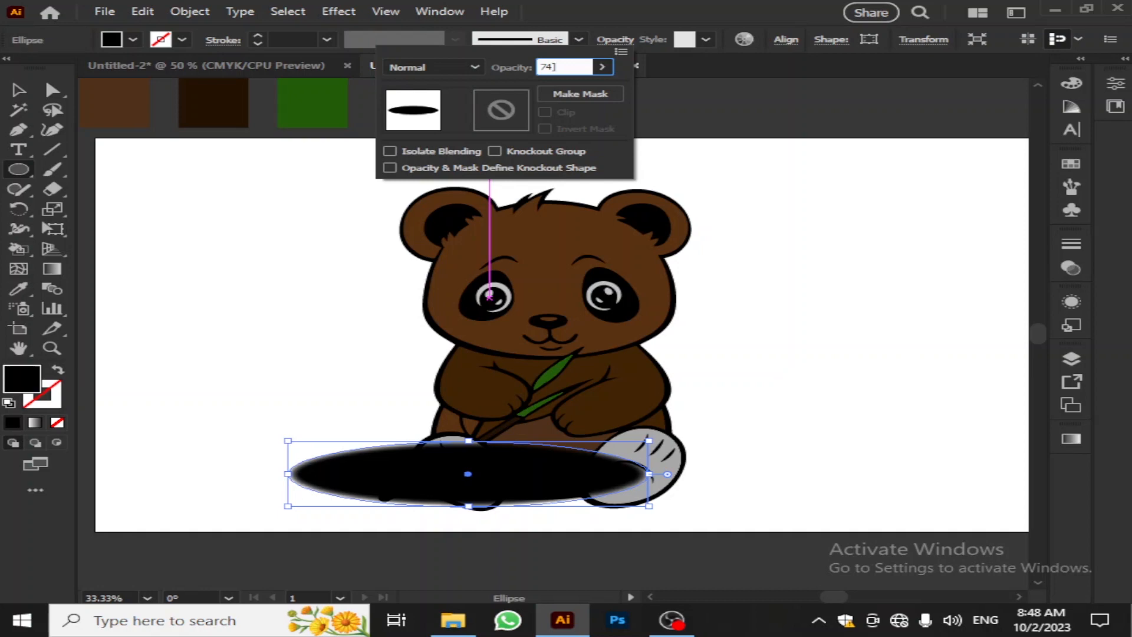
pyautogui.press('Return')
pyautogui.click(194, 219)
pyautogui.press('Escape')
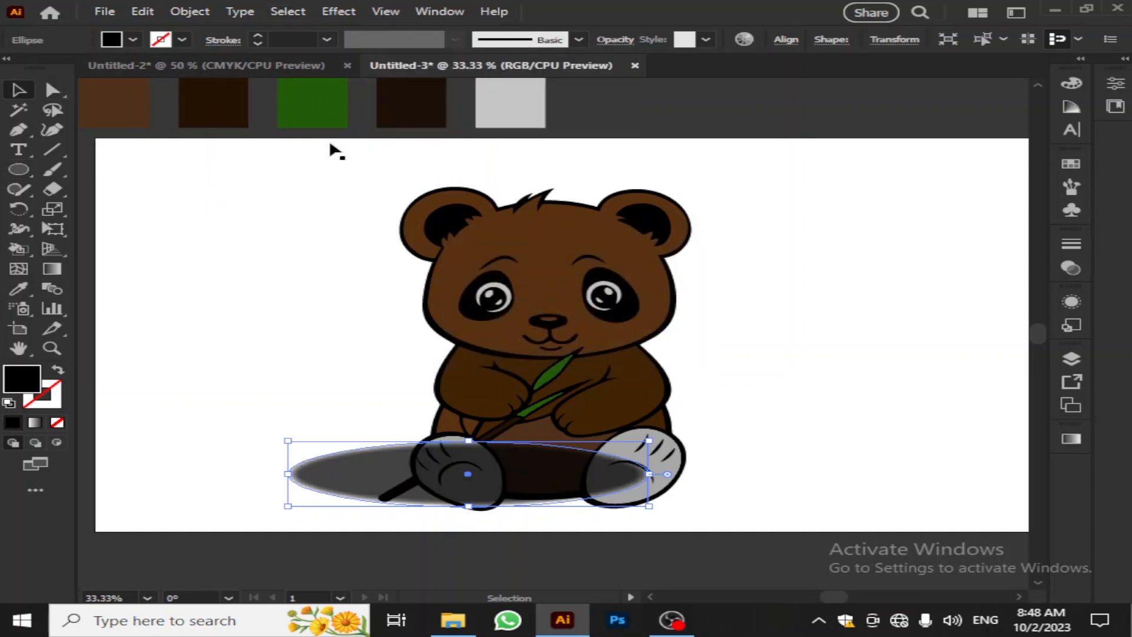
# Send the semi-transparent ellipse behind the panda artwork
pyautogui.rightClick(401, 475)
pyautogui.moveTo(425, 379)
pyautogui.click(677, 434)
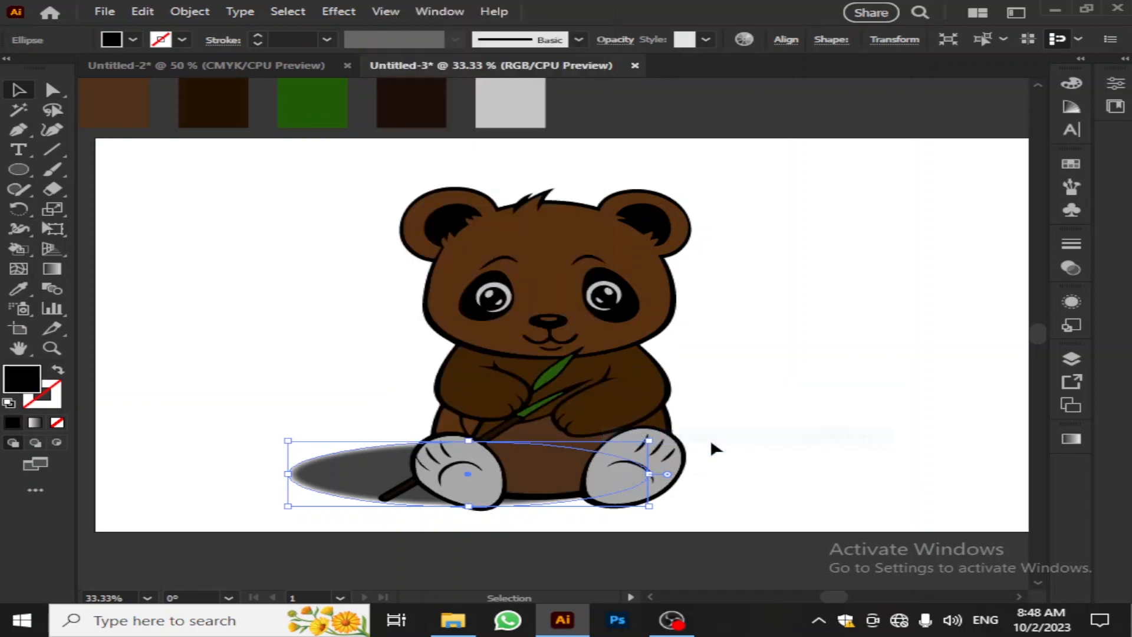
# Centre the shadow ellipse under the panda's feet and flatten it into a thin ground shadow
pyautogui.moveTo(333, 471); pyautogui.dragTo(451, 474)
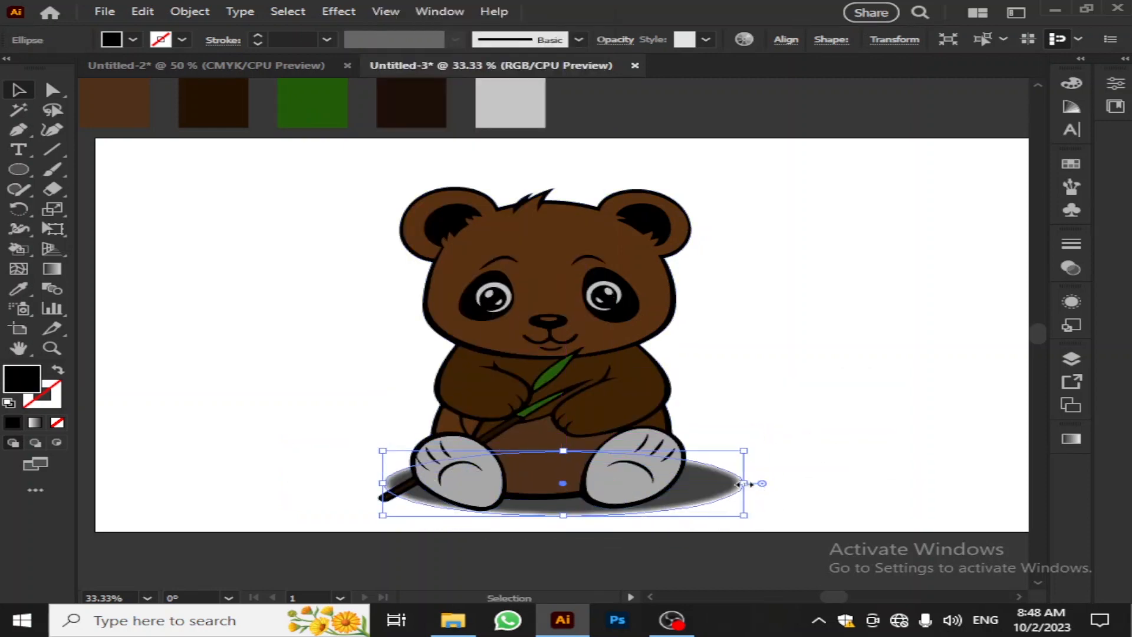
pyautogui.moveTo(580, 498)
pyautogui.mouseDown()
pyautogui.moveTo(577, 489)
pyautogui.moveTo(561, 506)
pyautogui.mouseUp()
pyautogui.click(980, 490)
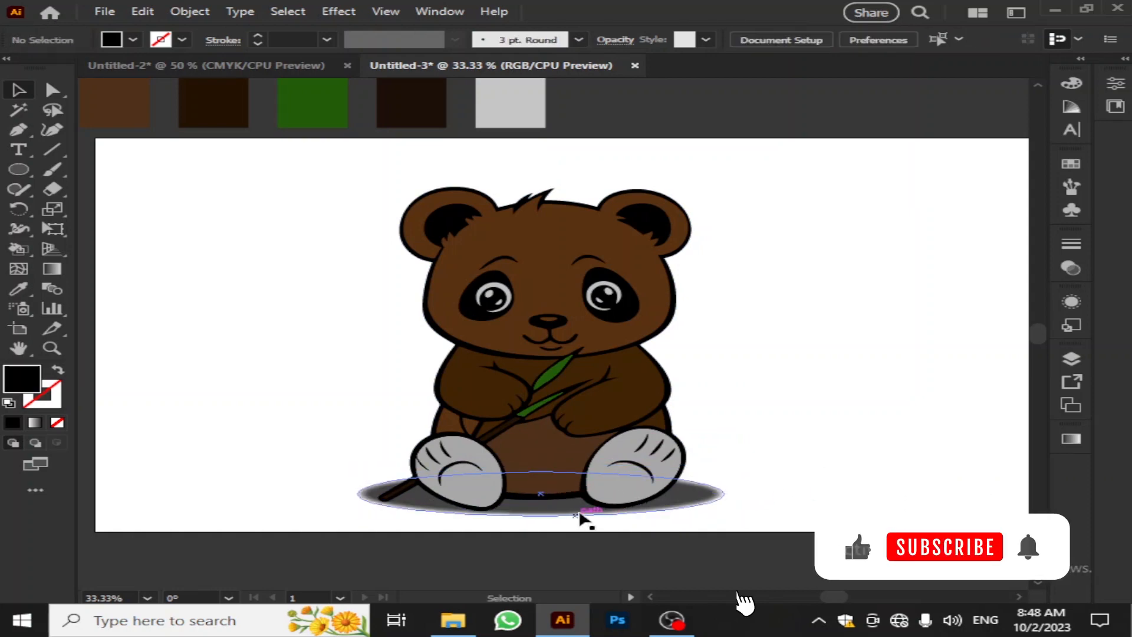
pyautogui.click(713, 496)
pyautogui.click(872, 423)
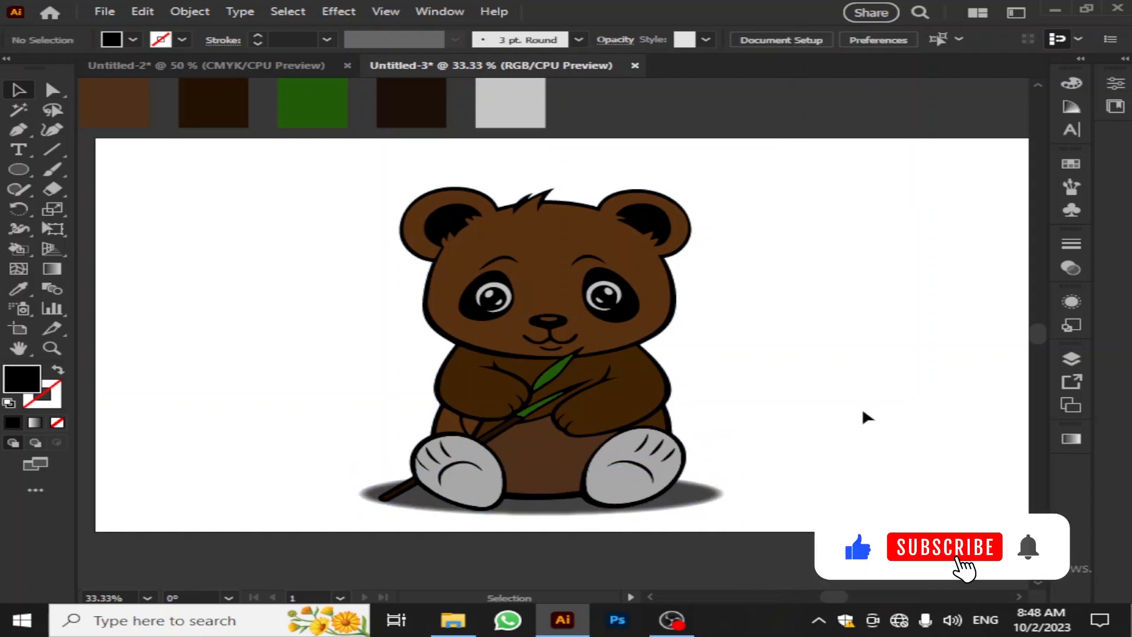
# Draw a rectangle that covers the whole artboard exactly, undoing any rectangle that does not match its edges
pyautogui.scroll(-1, 862, 407)
pyautogui.hotkey('ctrl', '-')
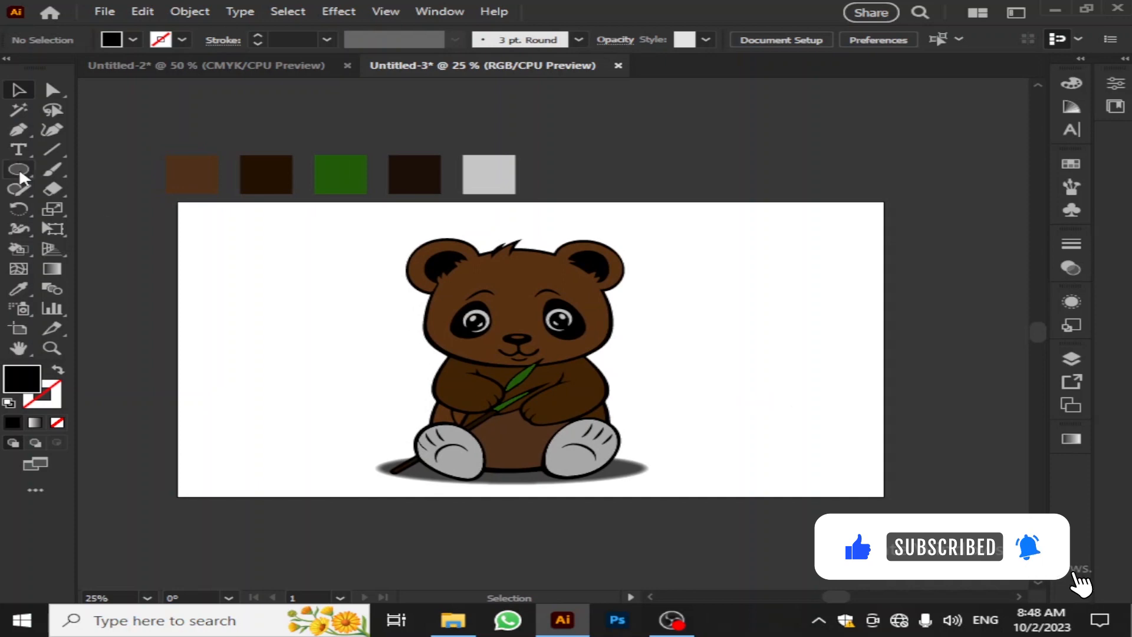
pyautogui.click(20, 172)
pyautogui.click(106, 169)
pyautogui.moveTo(279, 252); pyautogui.dragTo(863, 503)
pyautogui.click(835, 485)
pyautogui.click(619, 336)
pyautogui.hotkey('ctrl', 'z')
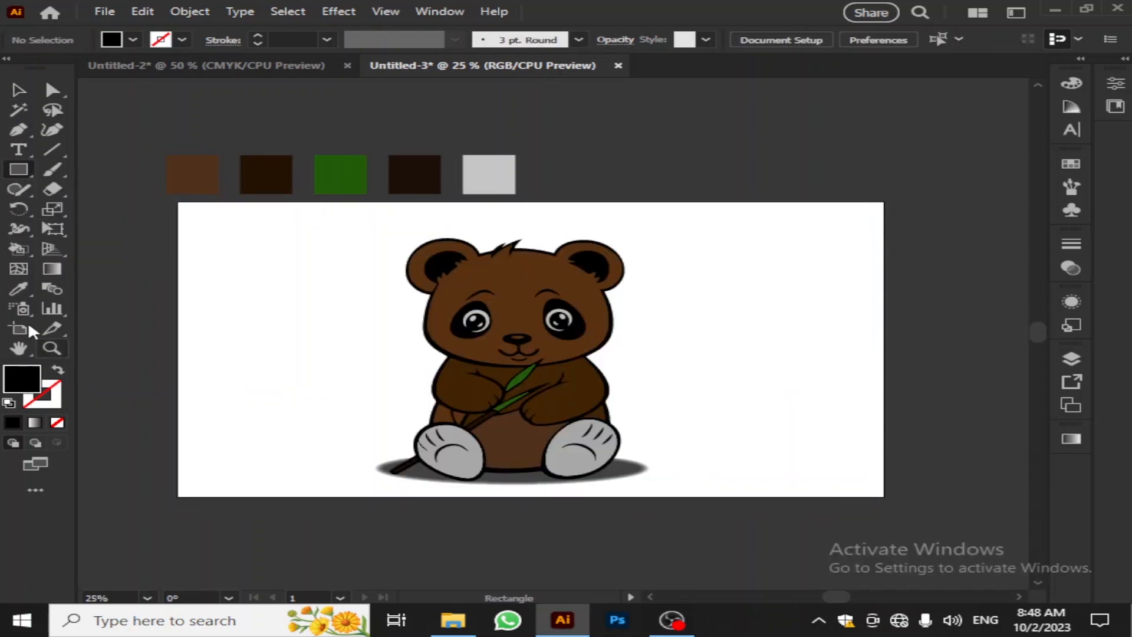
pyautogui.moveTo(177, 201); pyautogui.dragTo(884, 496)
# Change the artboard-sized rectangle's fill to a medium grey
pyautogui.doubleClick(23, 380)
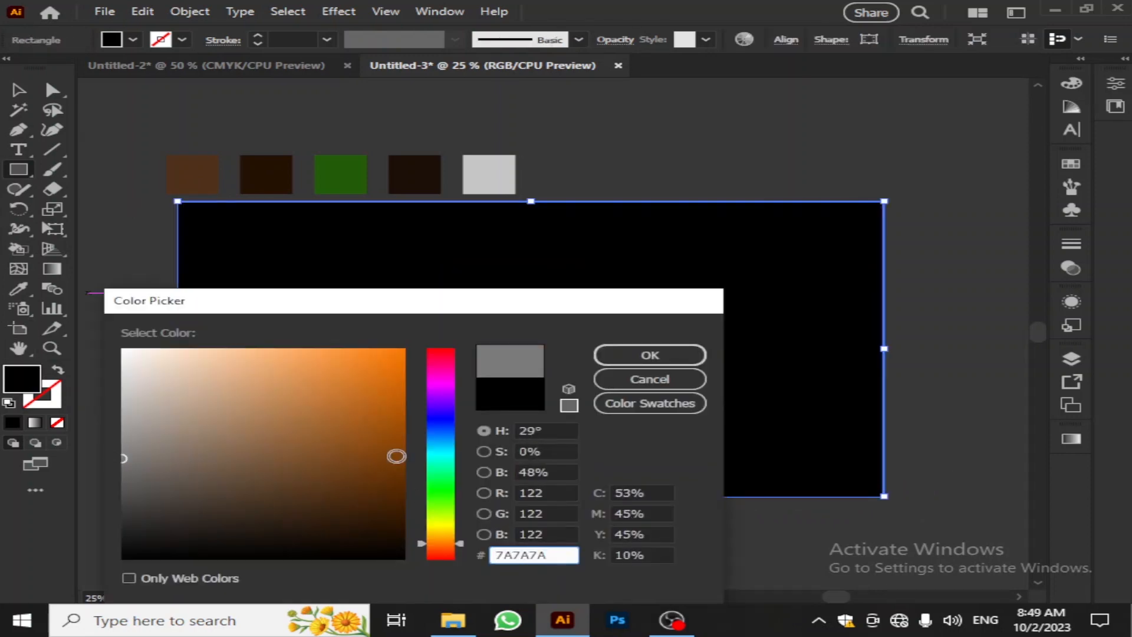
pyautogui.moveTo(462, 447); pyautogui.dragTo(460, 484)
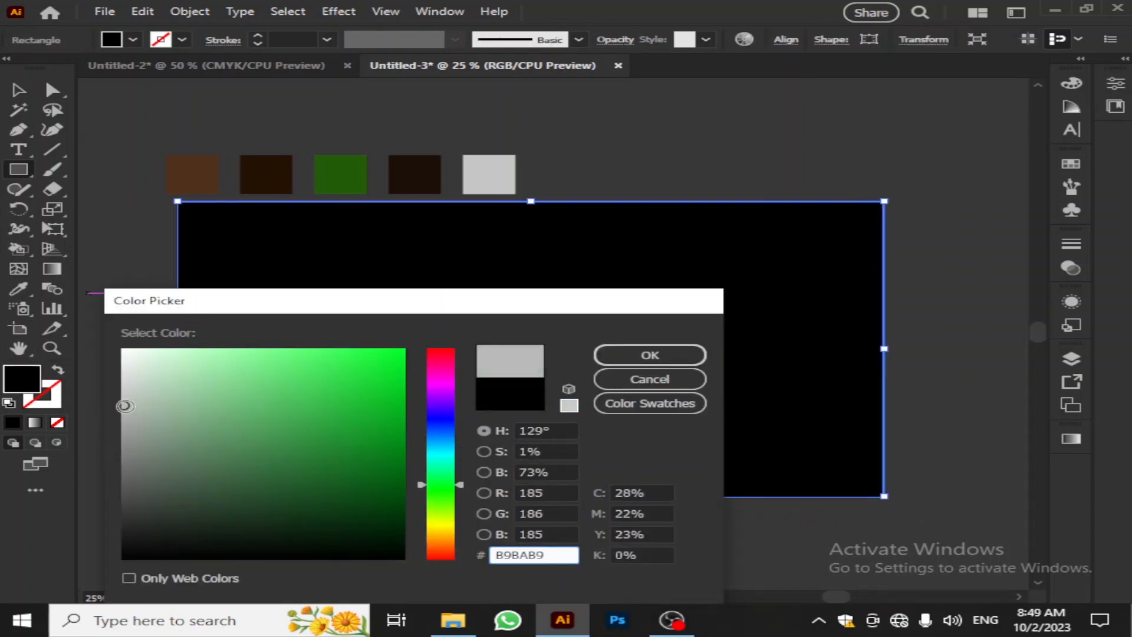
pyautogui.click(624, 355)
# Send the grey rectangle to the back as the background behind the panda and its shadow
pyautogui.click(19, 91)
pyautogui.rightClick(340, 377)
pyautogui.moveTo(439, 517)
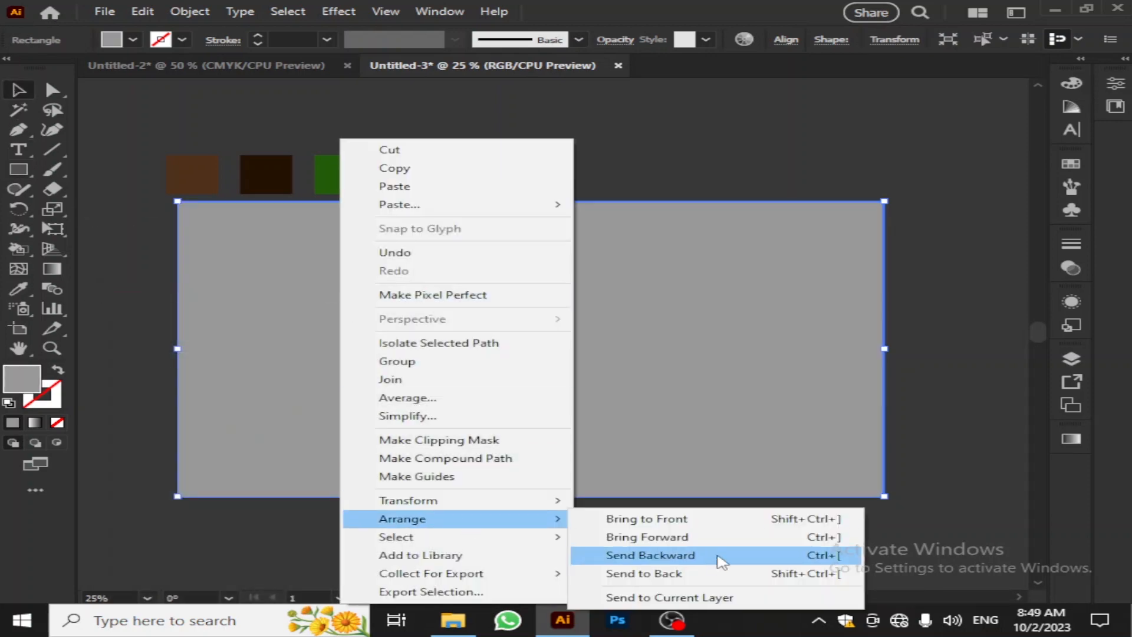
pyautogui.click(728, 574)
pyautogui.click(805, 548)
pyautogui.scroll(1, 744, 430)
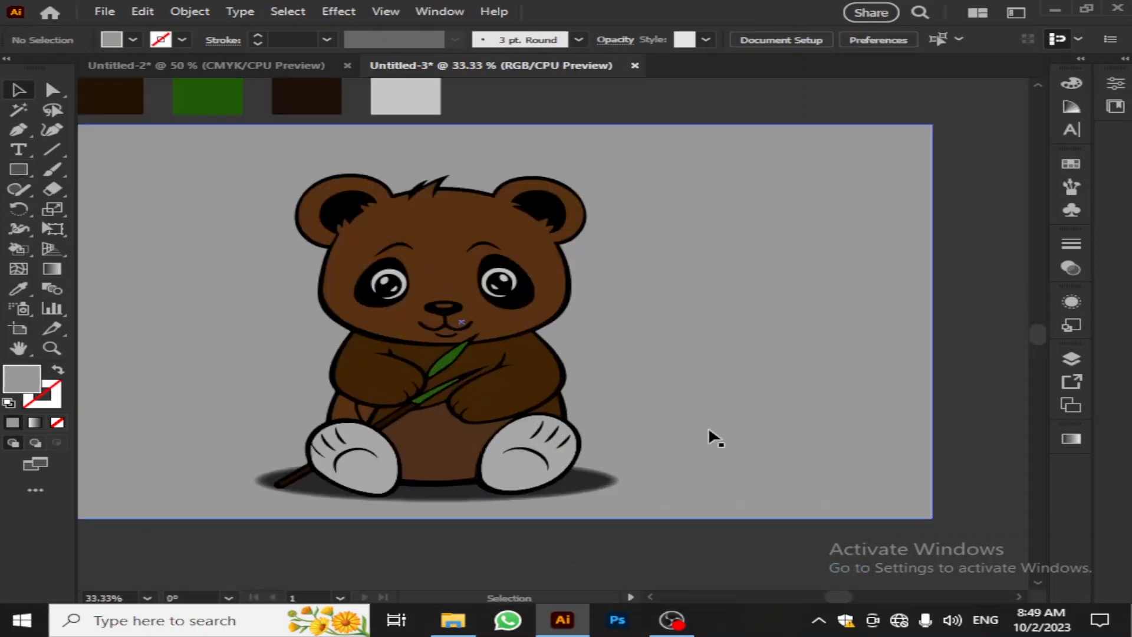
# Lower the opacity of the feathered black shadow ellipse under the panda's feet so the shadow looks lighter on the grey background
pyautogui.moveTo(668, 428); pyautogui.dragTo(800, 441)
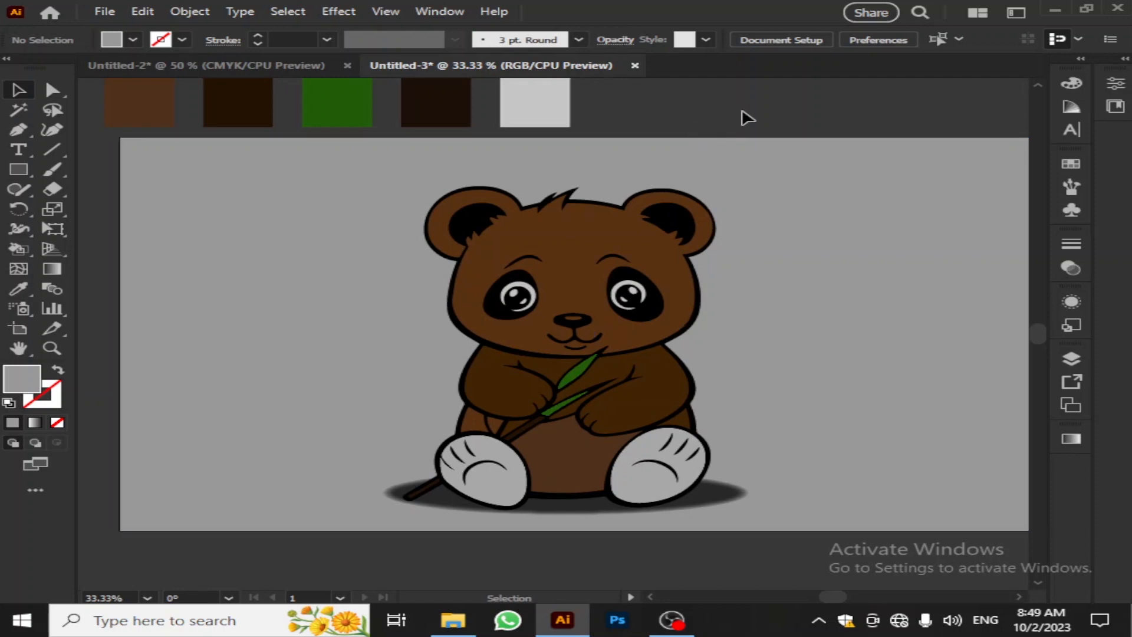
pyautogui.hscroll(2, 837, 524)
pyautogui.click(523, 508)
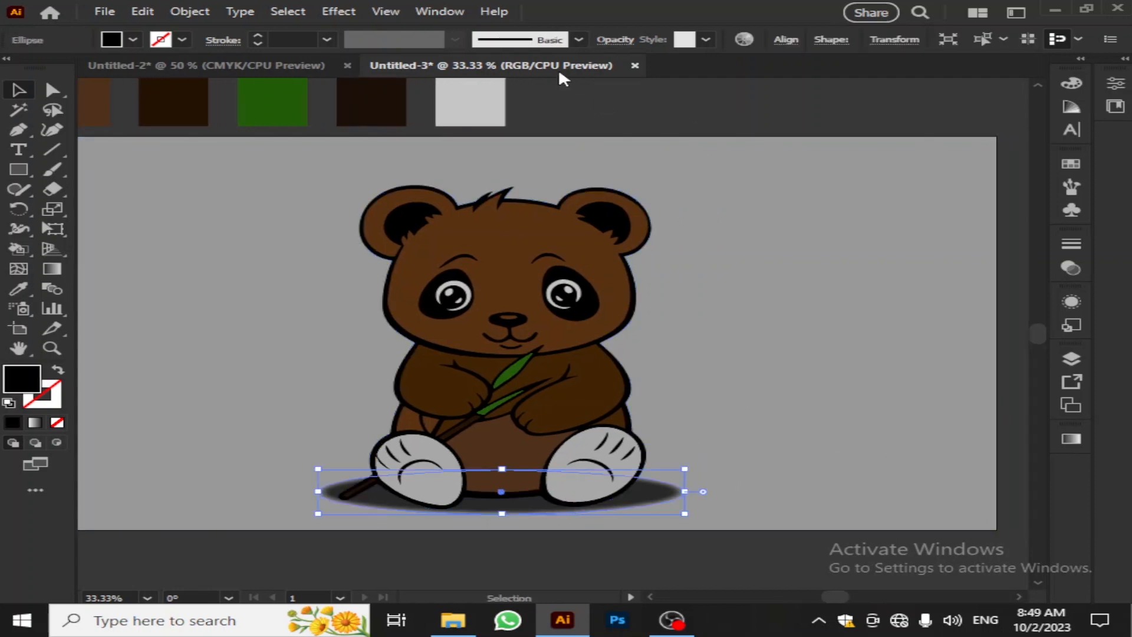
pyautogui.click(615, 39)
pyautogui.click(584, 66)
pyautogui.press('Return')
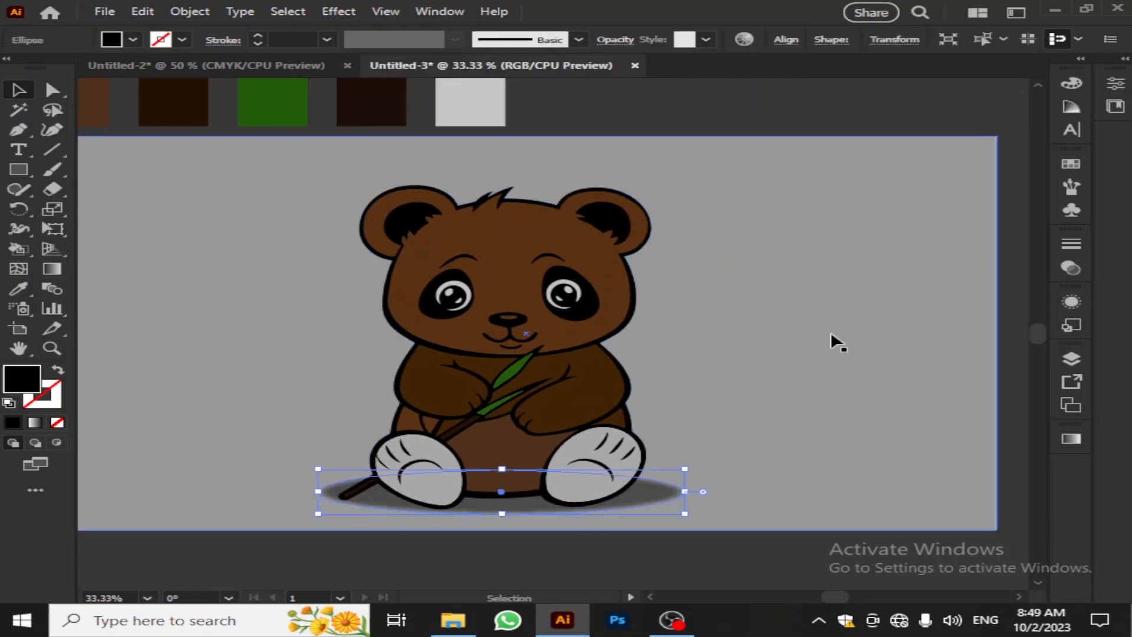
pyautogui.click(832, 335)
pyautogui.click(715, 564)
pyautogui.moveTo(727, 532); pyautogui.dragTo(731, 535)
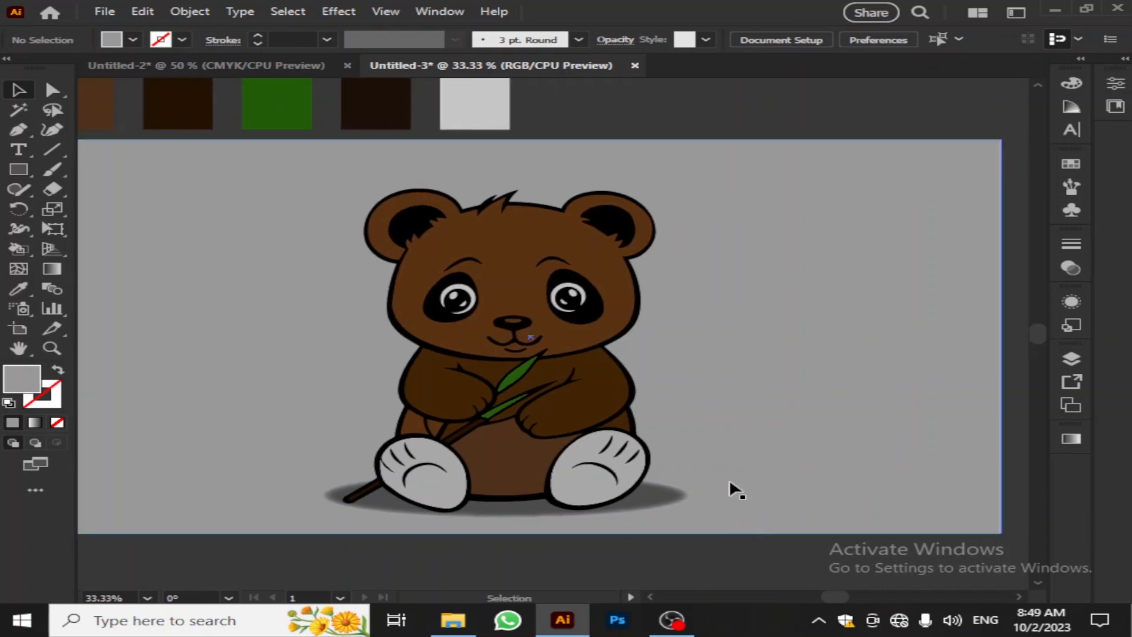
# Switch to full-screen mode and examine the coloured panda with its shadow and grey background up close
pyautogui.press('f')
pyautogui.hotkey('ctrl', '0')
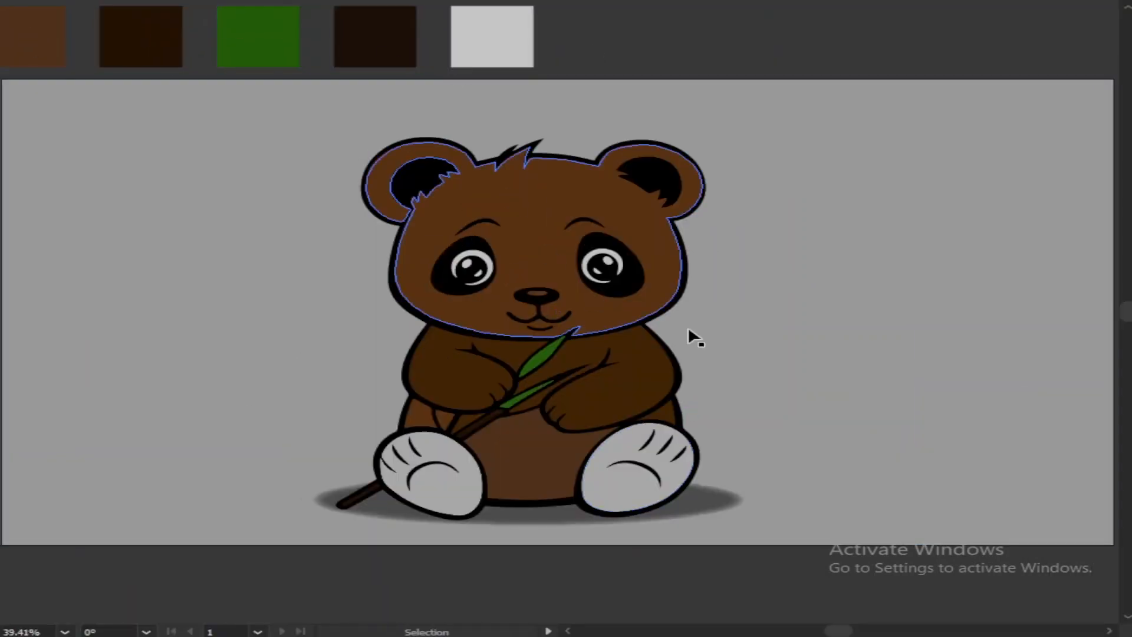
pyautogui.moveTo(750, 321); pyautogui.dragTo(750, 340)
pyautogui.scroll(2, 793, 339)
pyautogui.moveTo(710, 419); pyautogui.dragTo(871, 372)
pyautogui.scroll(-1, 871, 371)
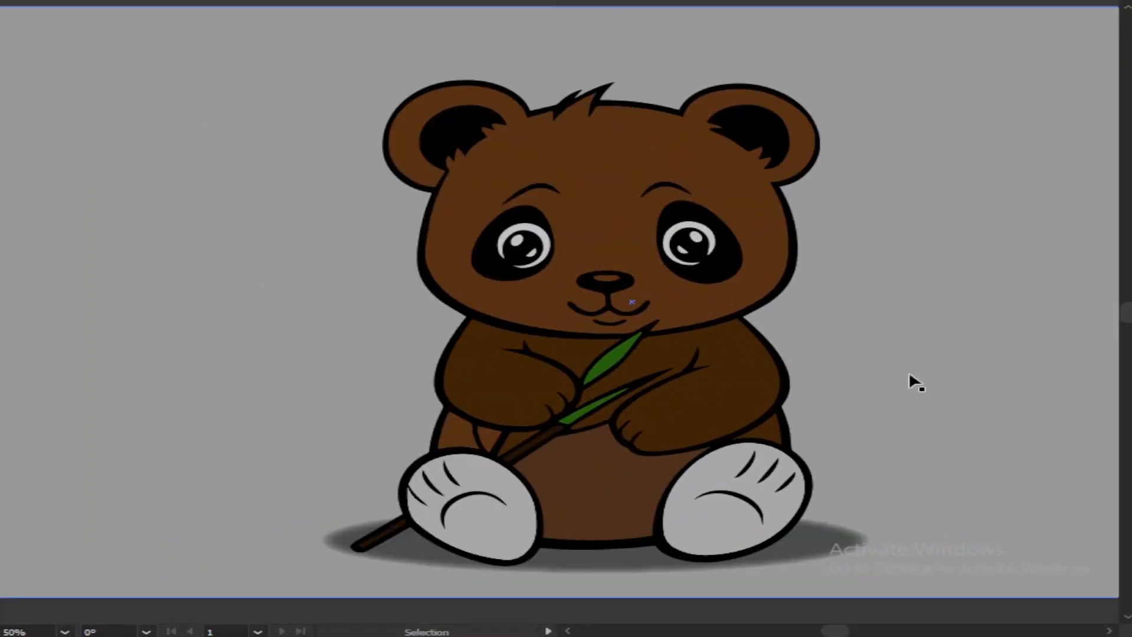